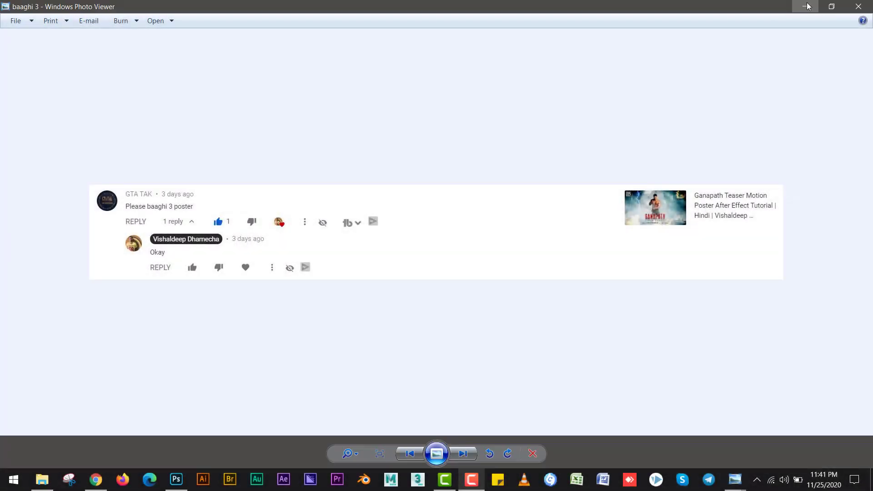
- Set the comment image aside and look through the source images in the baaghi 3 folder
left_click(807, 6)
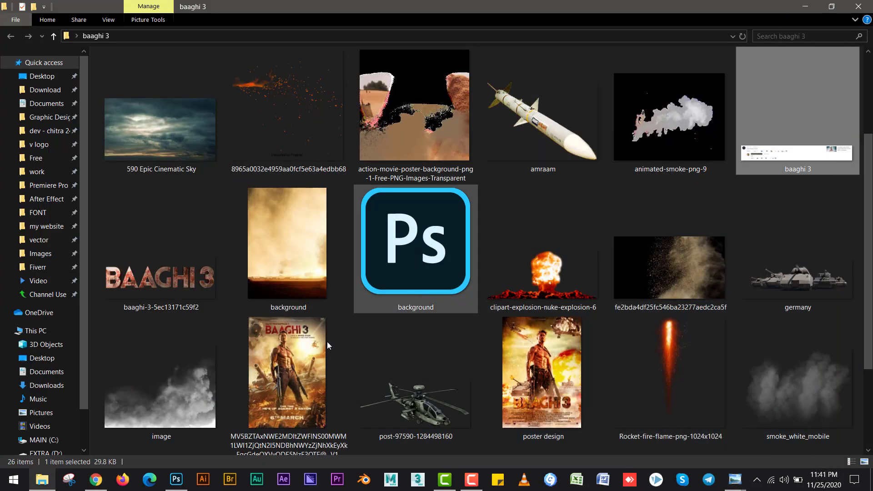
left_click(173, 485)
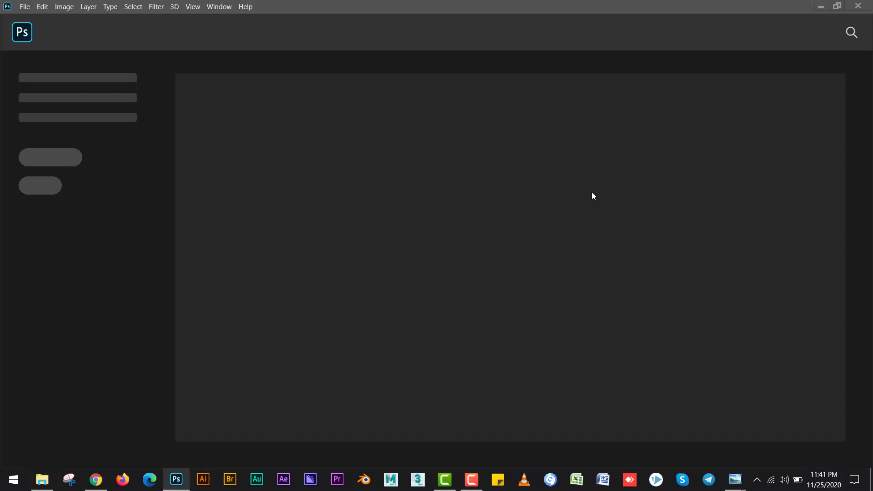
key("alt+Tab")
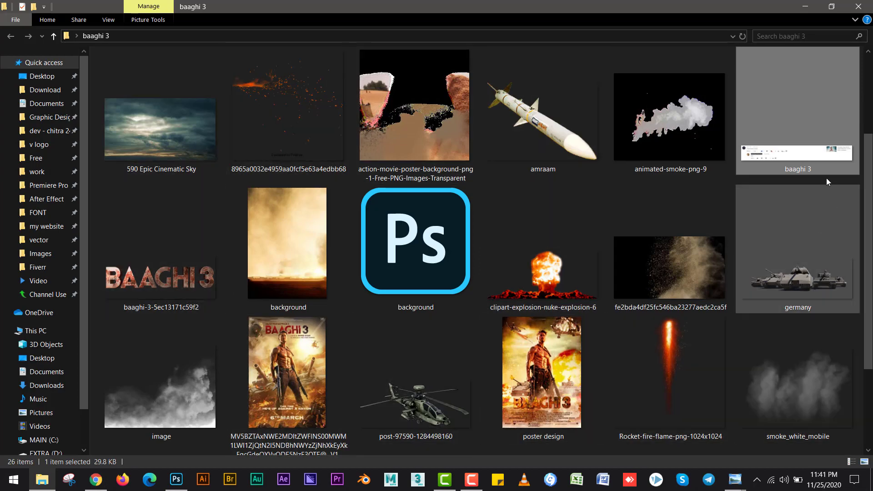
left_click_drag(866, 193, 857, 117)
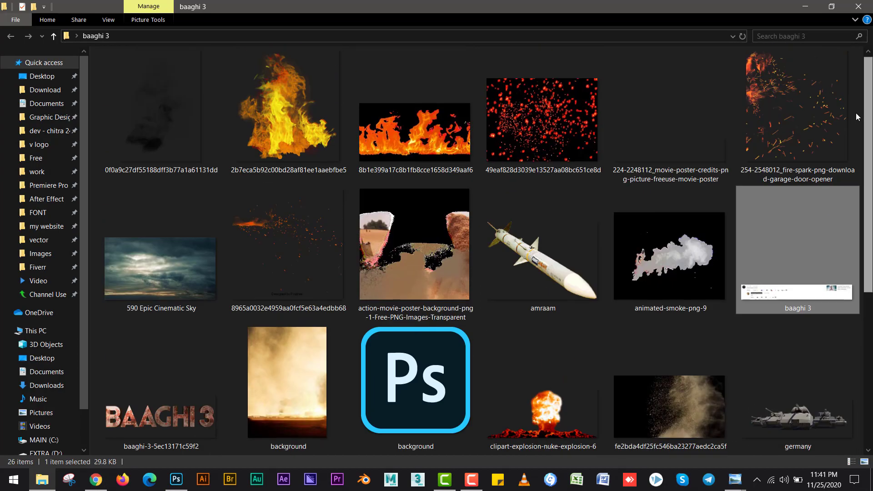
scroll(857, 117, "down", 5)
left_click(556, 214)
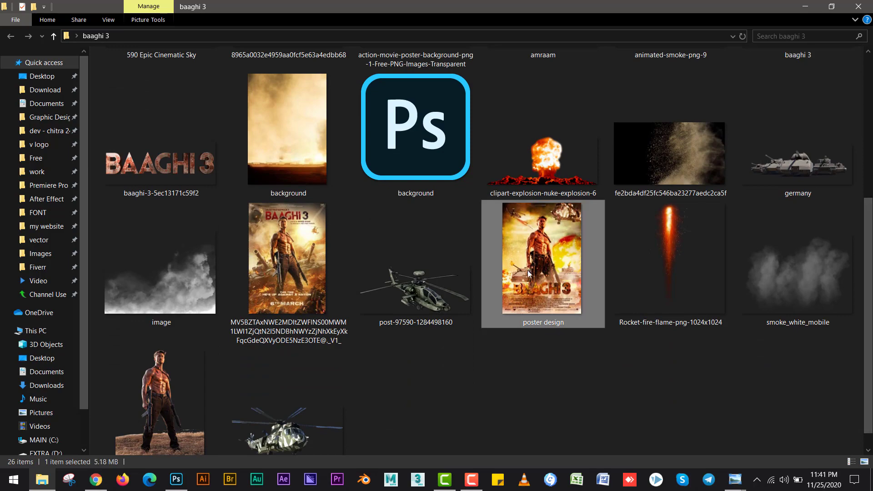
scroll(871, 227, "up", 5)
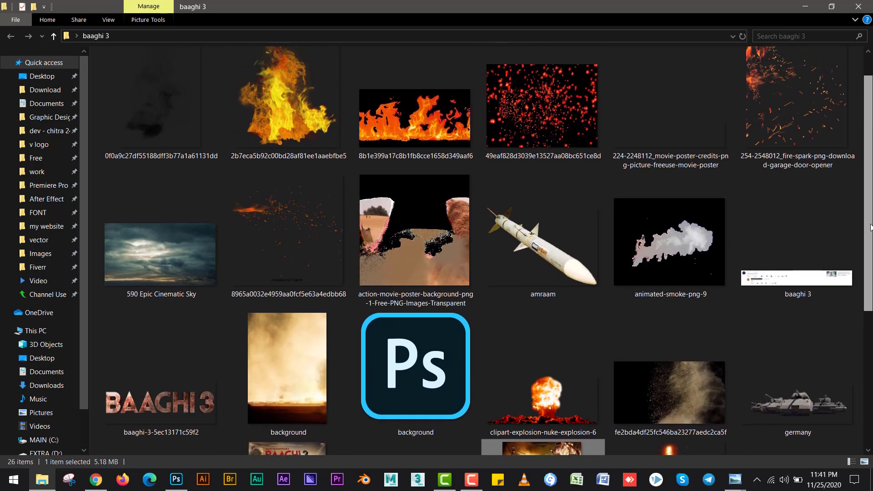
scroll(871, 228, "down", 5)
- View the poster design image at full size, close it, and delete its file from the baaghi 3 folder
left_click(266, 247)
double_click(529, 272)
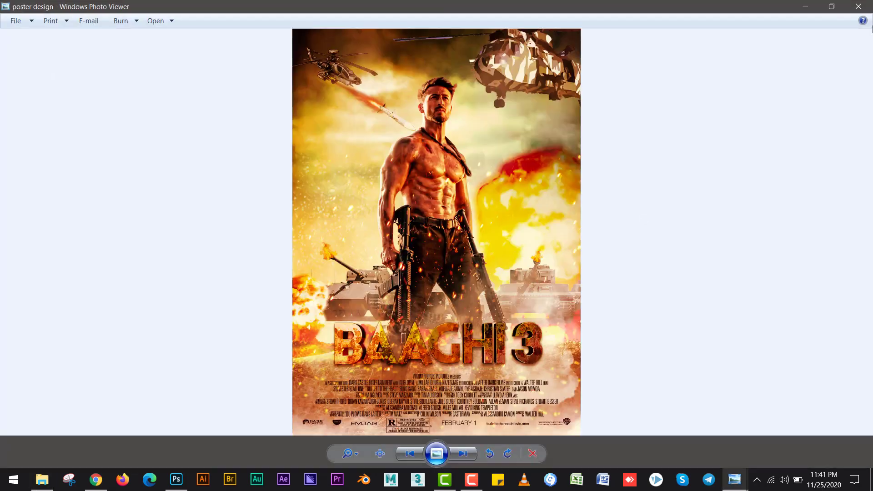
left_click(871, 4)
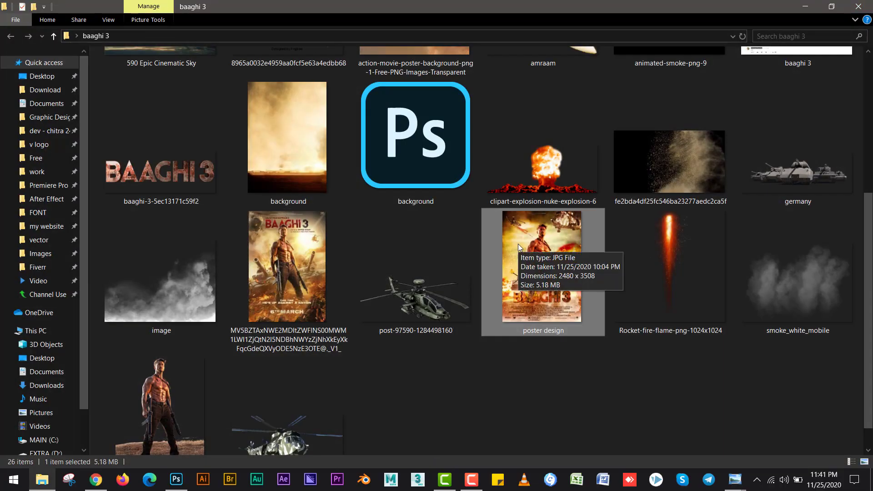
key("Delete")
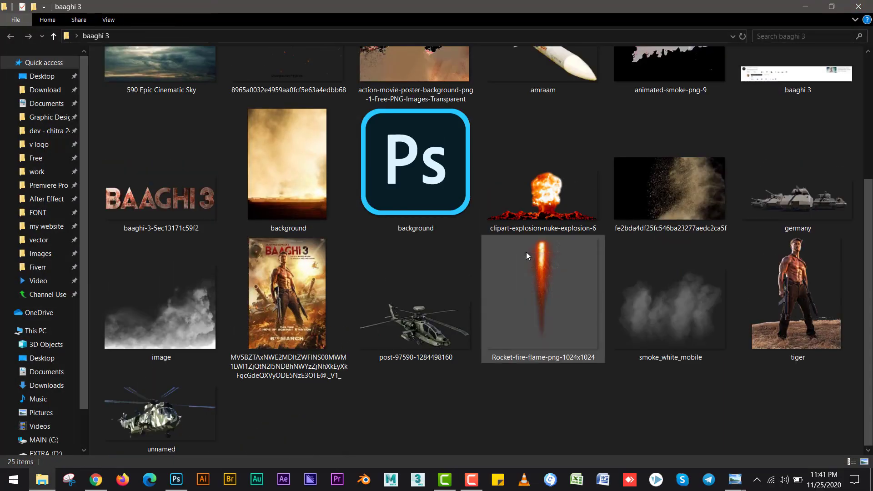
- Review the source images in the baaghi 3 folder, from the tiger cutout to the fire, spark and smoke files
left_click(318, 265)
left_click(817, 278)
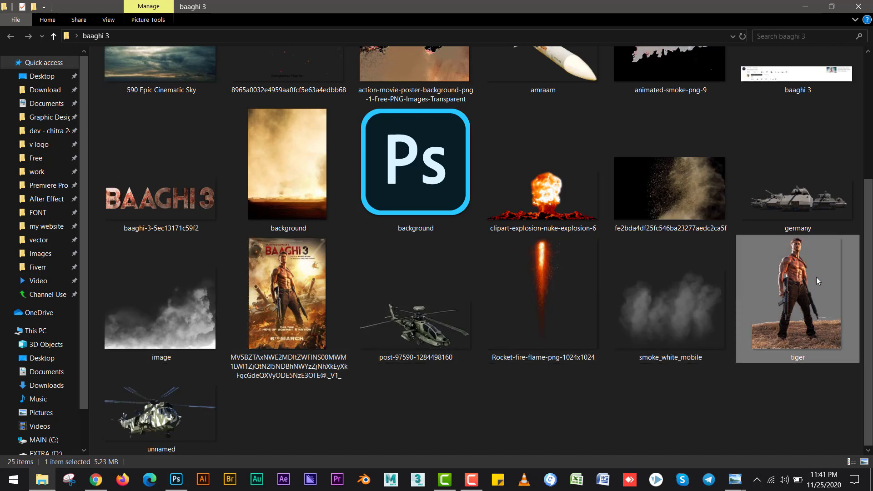
scroll(865, 263, "up", 3)
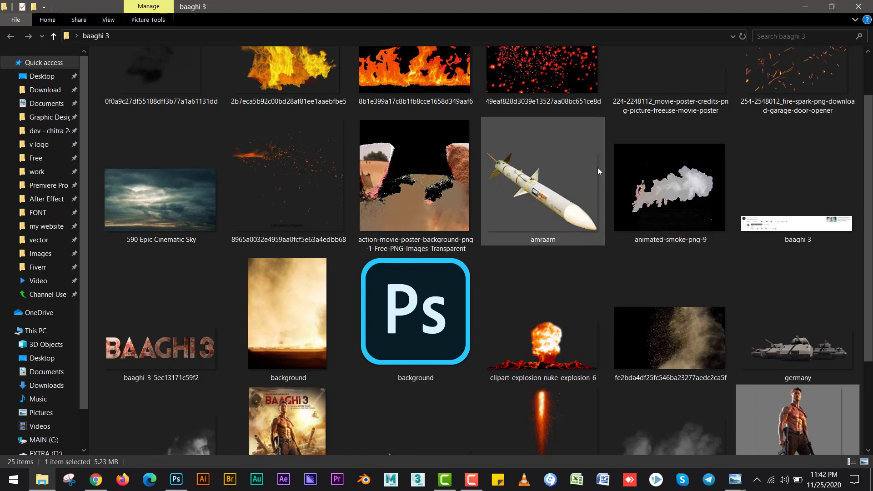
scroll(866, 168, "up", 2)
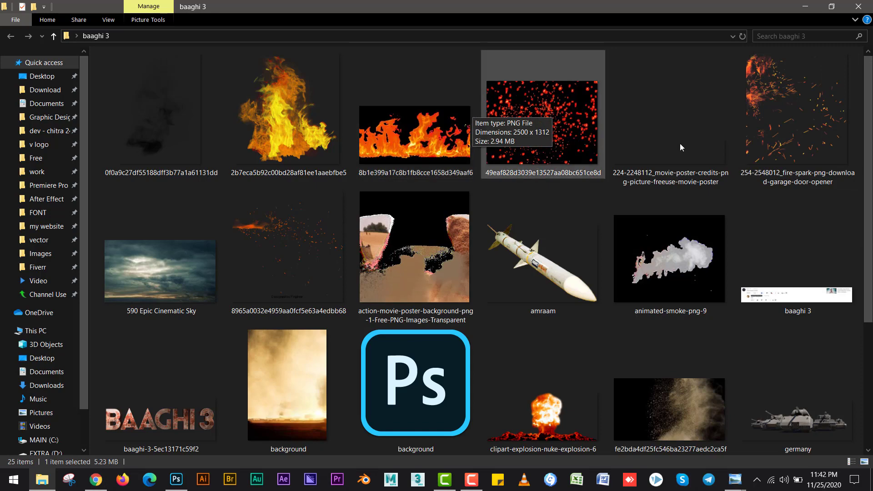
scroll(399, 226, "down", 4)
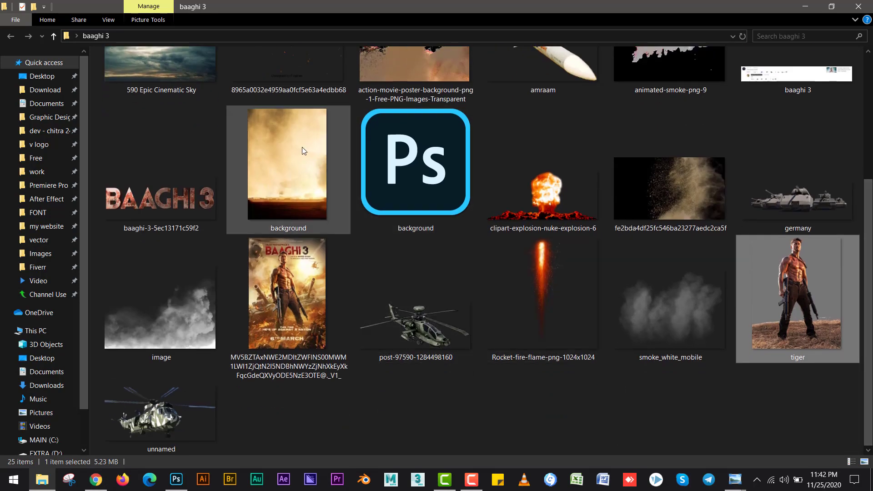
- Switch to Photoshop and create an A4 portrait document, 210 x 297 mm at 300 ppi, from the recent presets
left_click(176, 479)
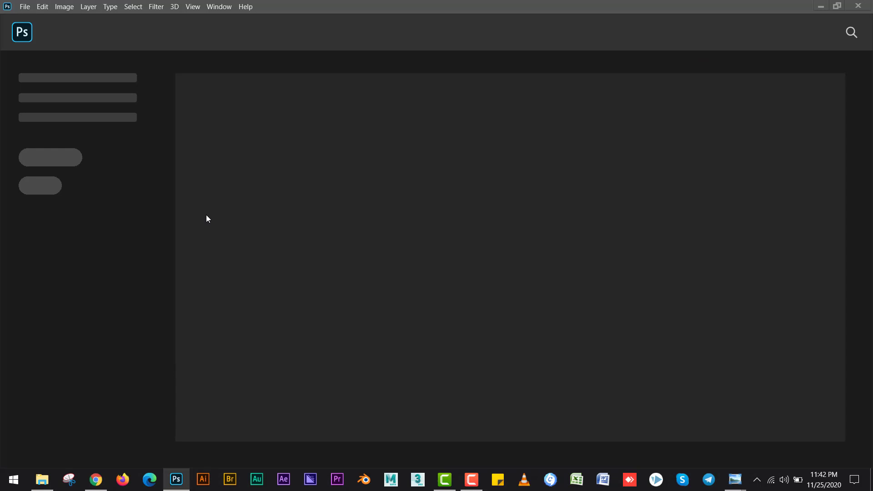
left_click(23, 9)
left_click(26, 17)
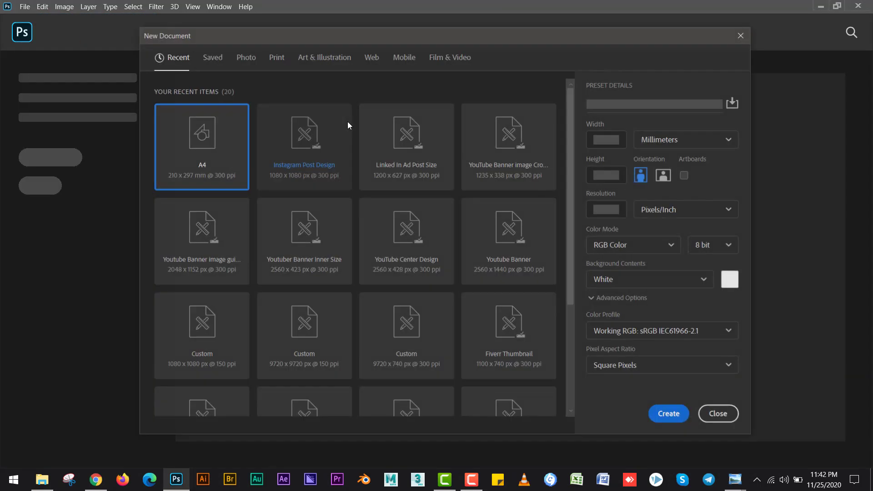
left_click(308, 170)
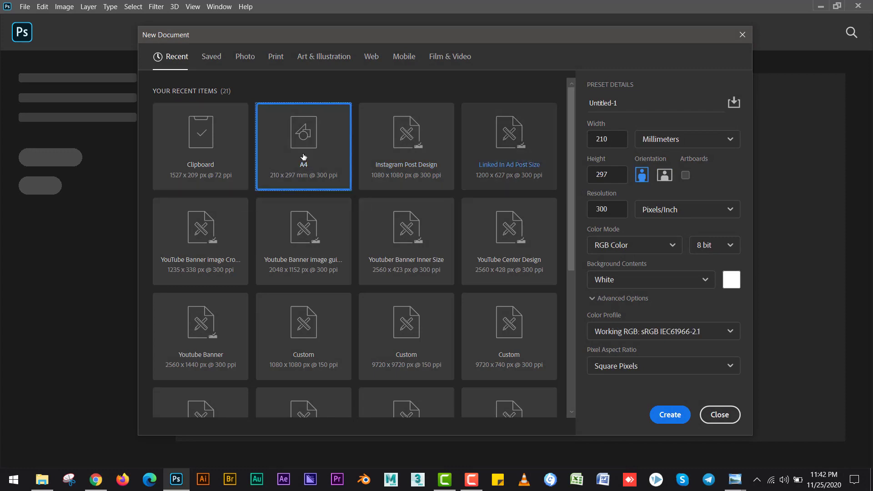
double_click(287, 153)
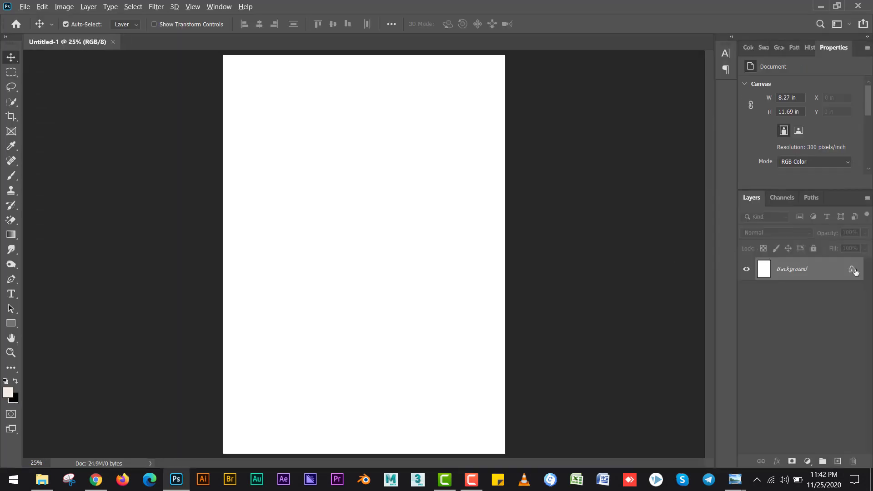
- Place the smoky background image from the baaghi 3 folder so that it fills the blank canvas
key("alt+Tab")
left_click_drag(299, 212, 333, 227)
key("alt+Tab")
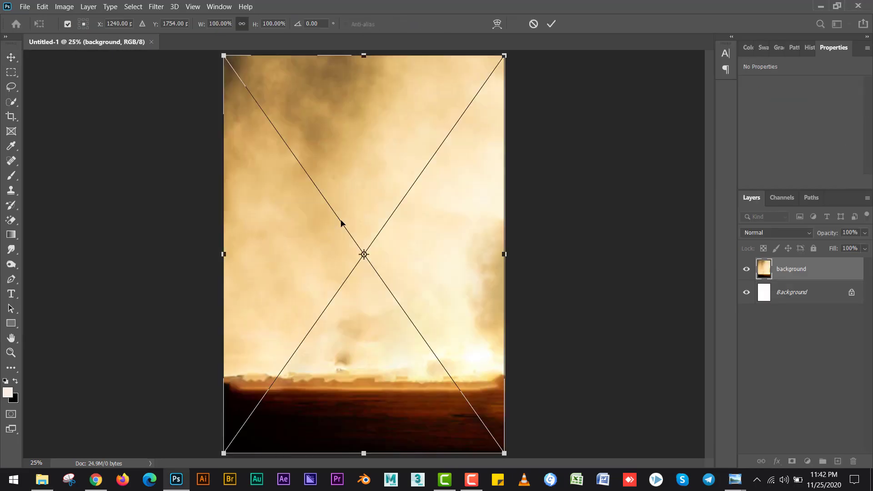
key("Return")
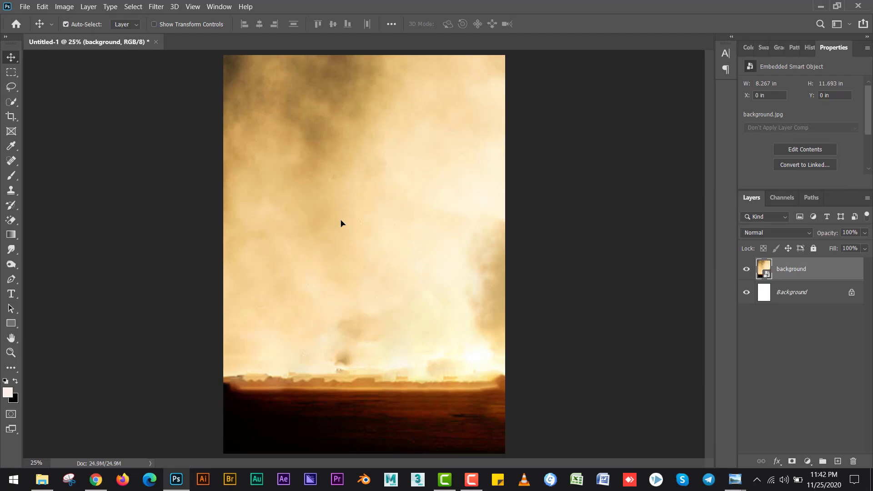
- Place the tiger image of the man with rifles from the baaghi 3 folder above the background
key("alt+Tab")
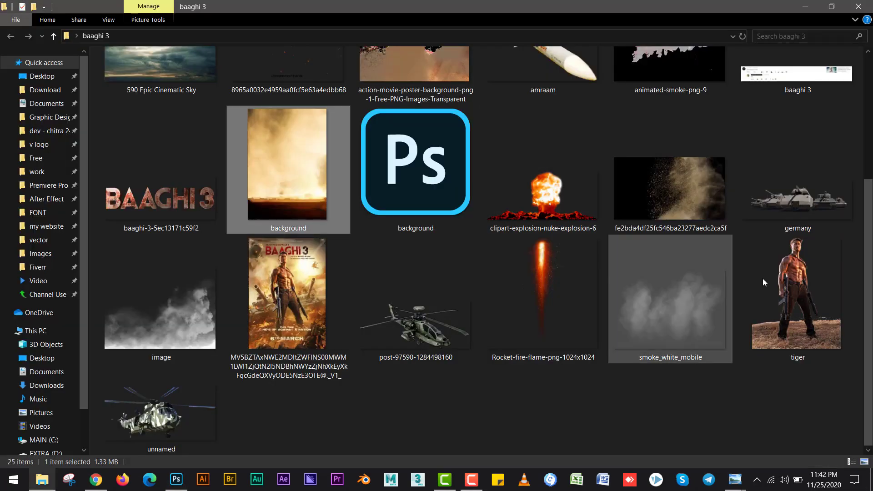
key("alt+Tab")
left_click_drag(780, 292, 421, 262)
key("Return")
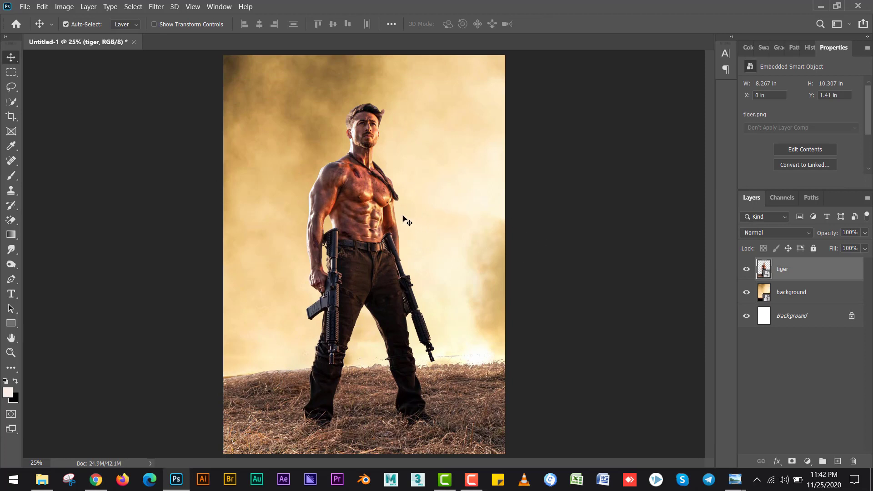
- Place the germany tank image across the man's thighs and move its layer below the tiger layer
key("alt+Tab")
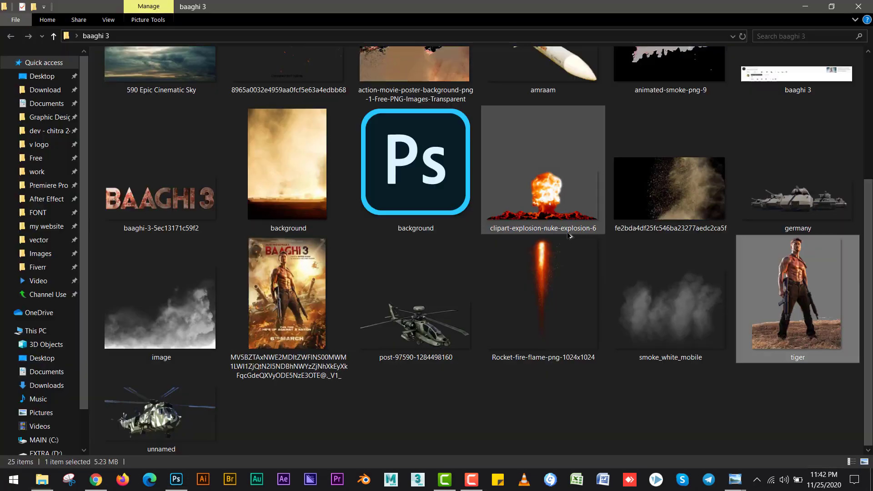
left_click(553, 218)
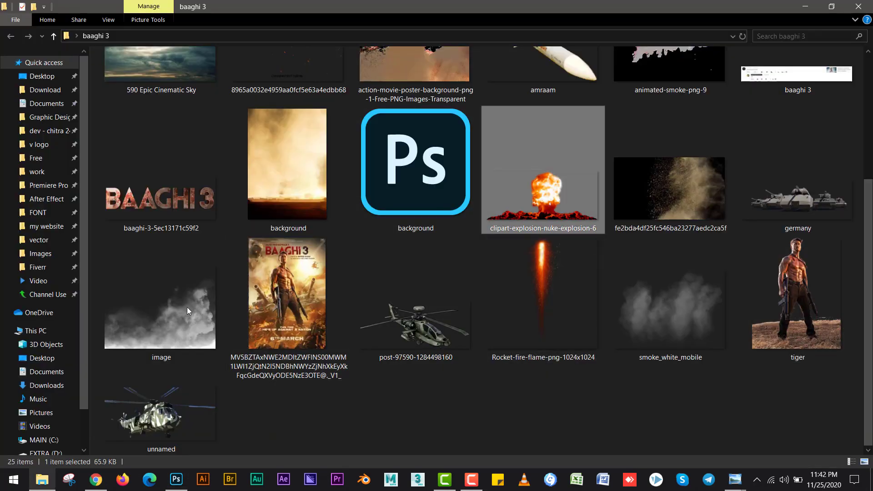
left_click_drag(832, 227, 318, 263)
left_click_drag(440, 262, 440, 264)
left_click_drag(505, 237, 510, 232)
key("Return")
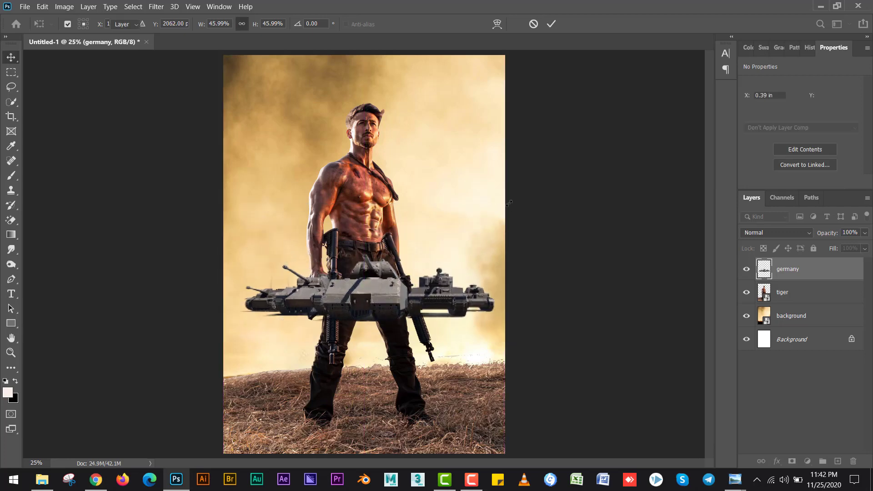
left_click_drag(802, 278, 805, 303)
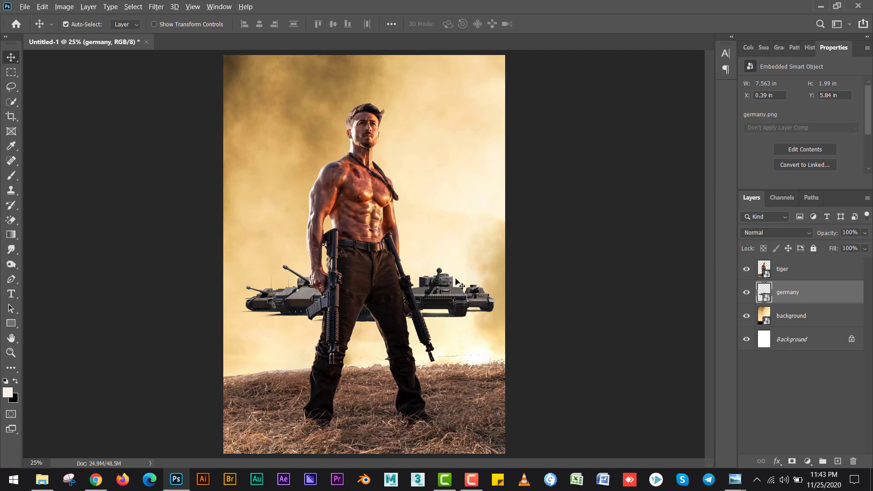
key("alt+Tab")
left_click(546, 280)
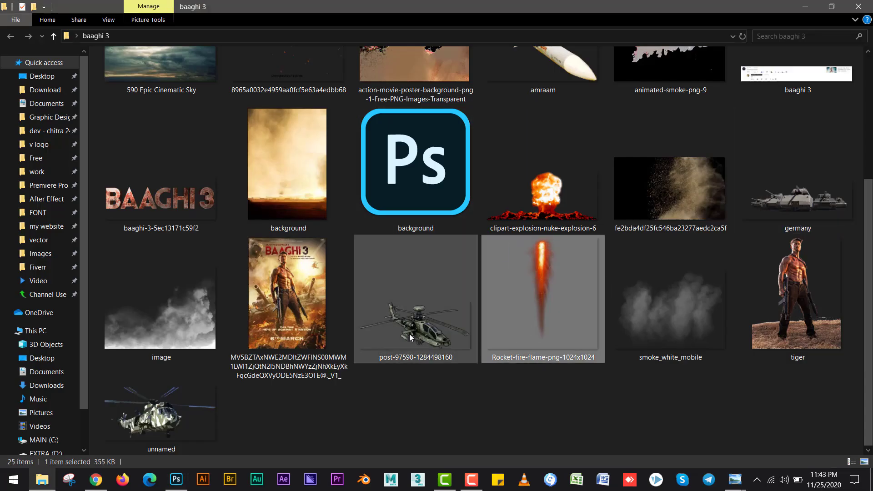
left_click_drag(409, 334, 309, 101)
left_click_drag(432, 154, 282, 124)
key("Return")
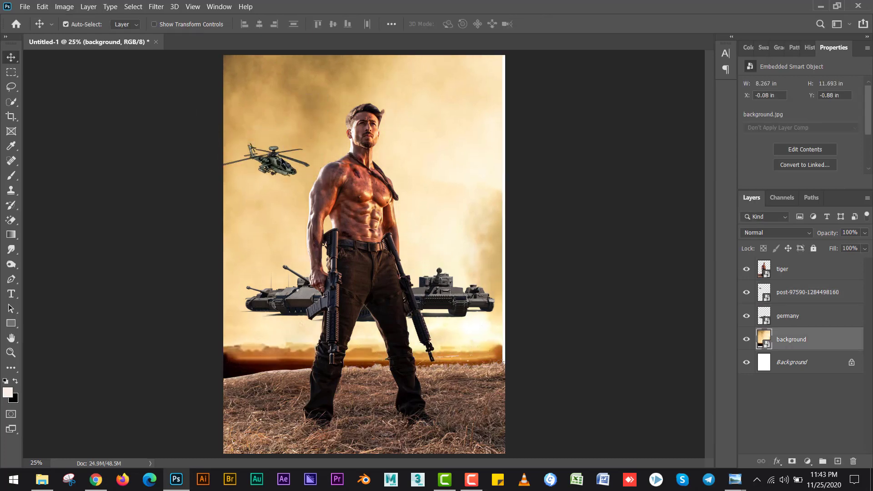
key("ctrl+z")
left_click_drag(273, 162, 274, 126)
- Place the rocket fire flame image, scale it to about 9.14%, rotate it to about 112°, and position it at the helicopter's nose
key("alt+Tab")
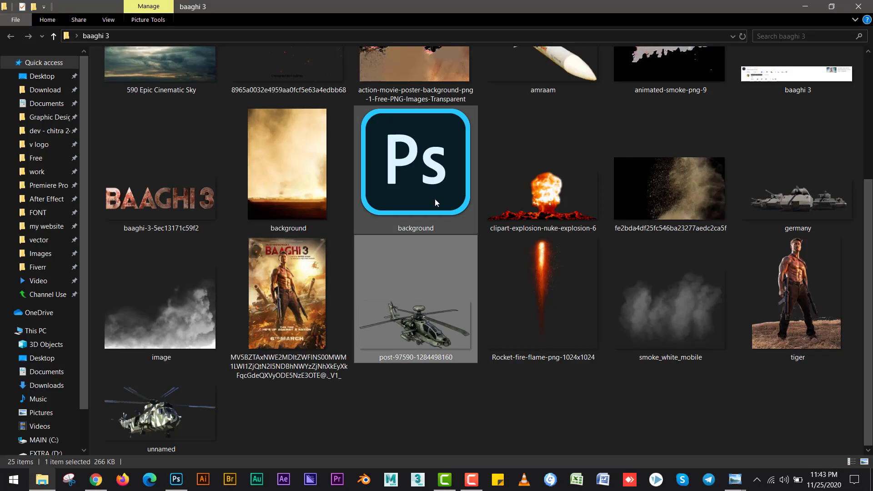
left_click_drag(528, 293, 364, 255)
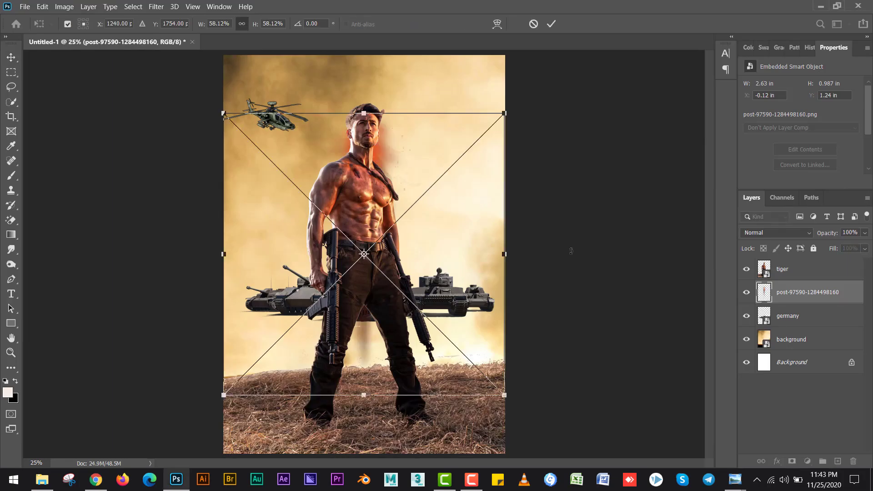
left_click_drag(353, 402, 509, 223)
left_click_drag(412, 243, 419, 166)
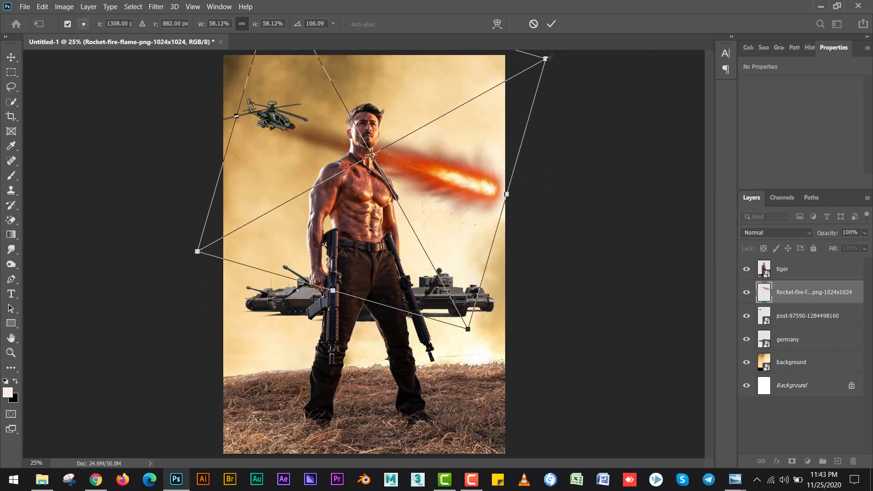
left_click_drag(548, 57, 391, 122)
left_click_drag(360, 140, 319, 143)
key("Return")
key("ctrl+t")
key("Return")
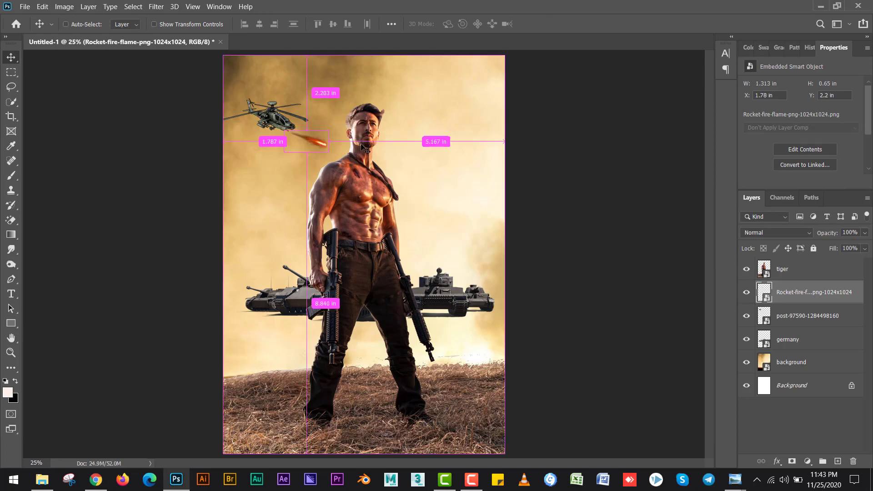
key("ctrl+t")
left_click_drag(302, 114, 394, 151)
key("Return")
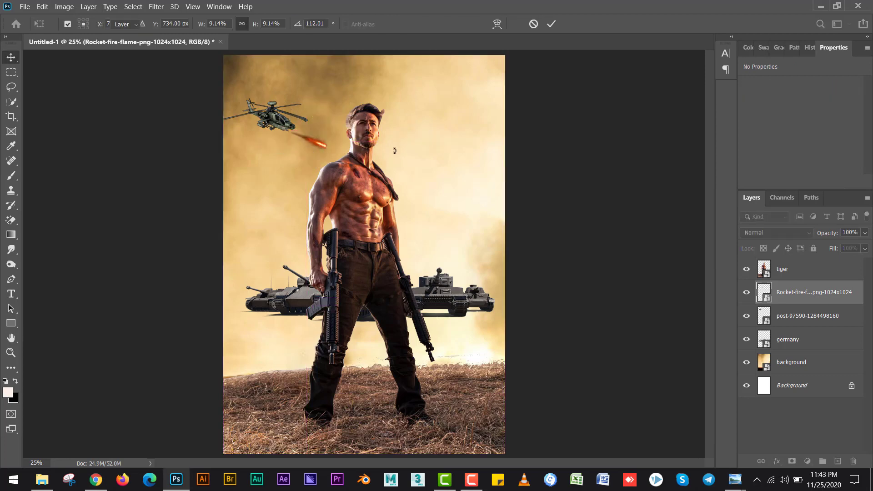
- Place the amraam missile image, scale it to about 0.78 in wide, rotate it to match the flame's angle, and position it at the flame's front
key("alt+Tab")
key("alt+Tab")
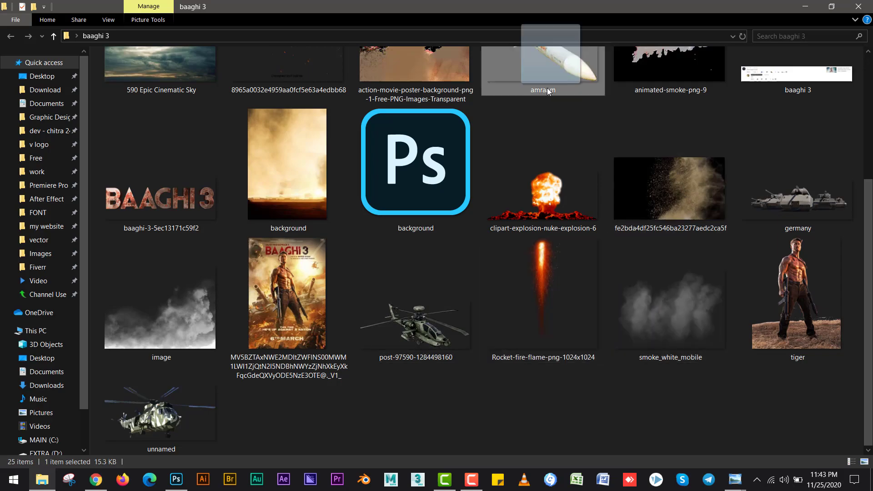
left_click_drag(450, 194, 416, 454)
key("ctrl+plus")
key("ctrl+plus")
key("ctrl+plus")
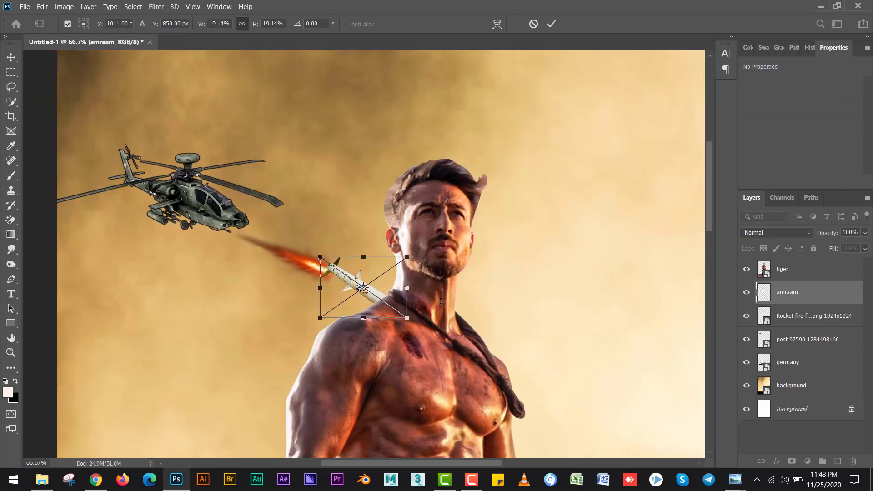
left_click_drag(441, 295, 381, 284)
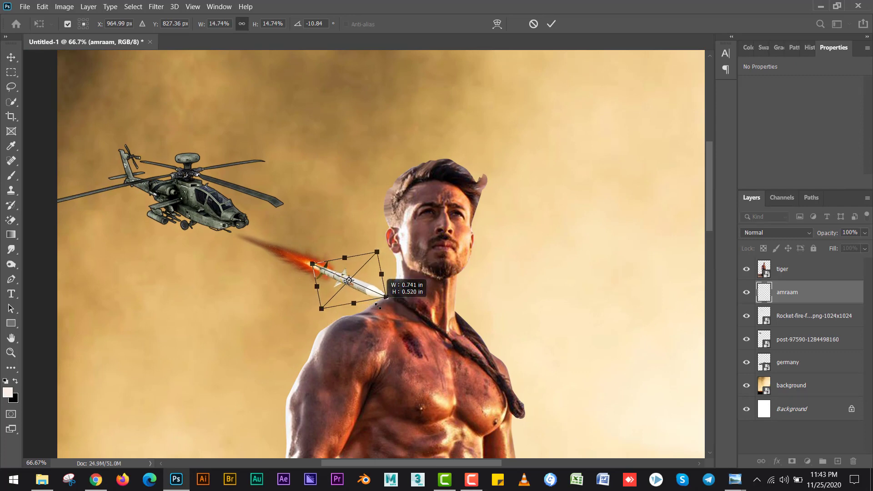
key("Return")
left_click_drag(298, 257, 303, 261)
left_click_drag(349, 283, 348, 273)
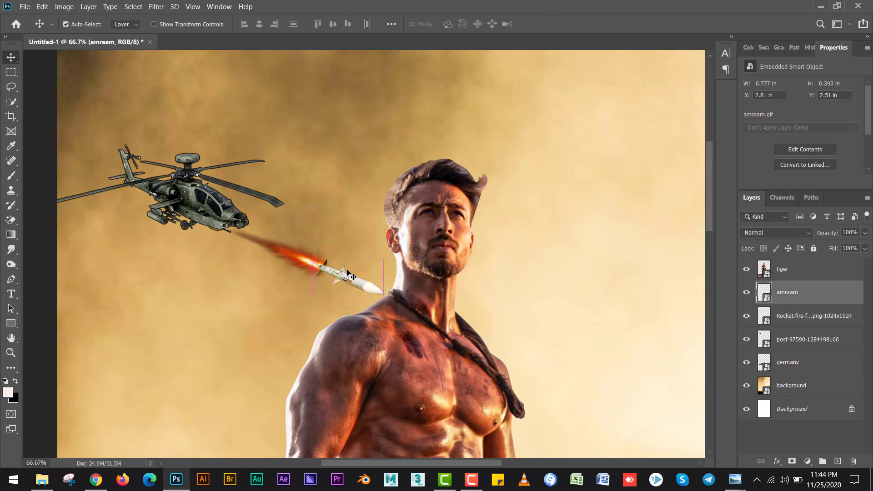
- Scale the missile and its rocket flame down together, keeping the flame's tail at the small helicopter's nose
left_click(300, 259, "shift")
mouse_move(300, 259)
left_mouse_down()
mouse_move(273, 221)
mouse_move(300, 259)
left_mouse_up()
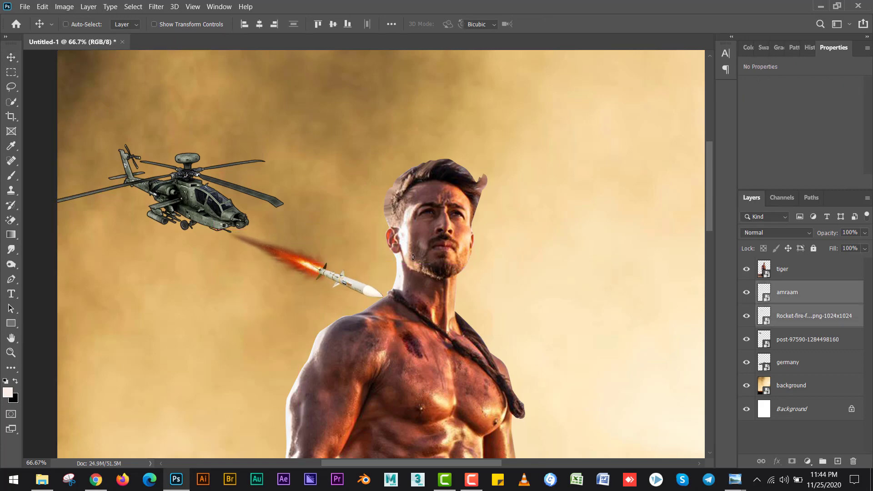
key("ctrl+t")
left_click_drag(395, 304, 362, 277)
key("Return")
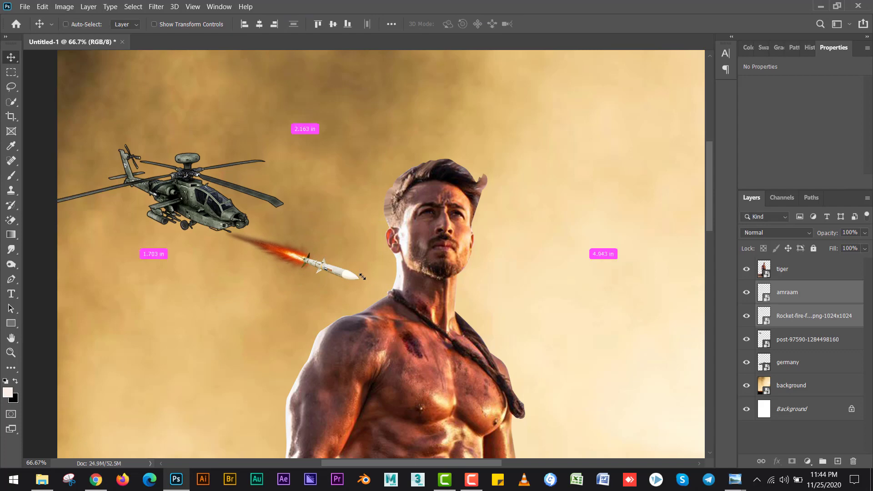
key("ctrl+0")
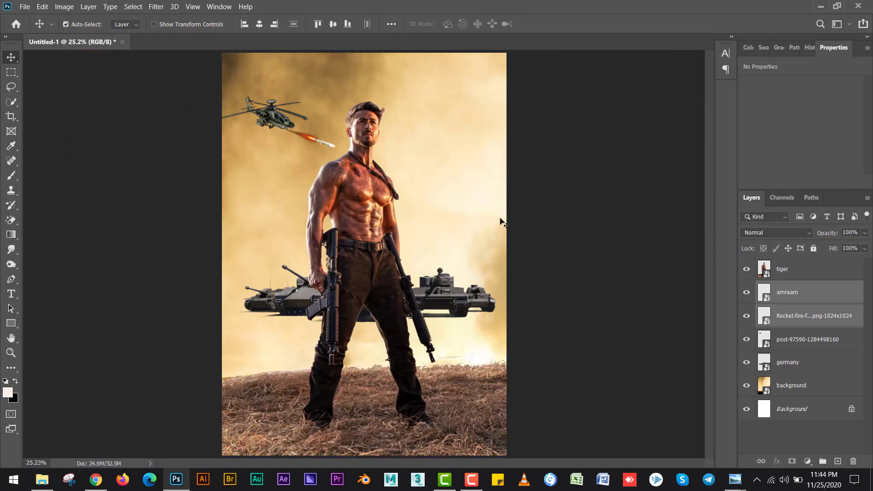
- Place the unnamed helicopter image behind the man, flip it horizontally, and position it in the poster's upper-right sky
key("alt+Tab")
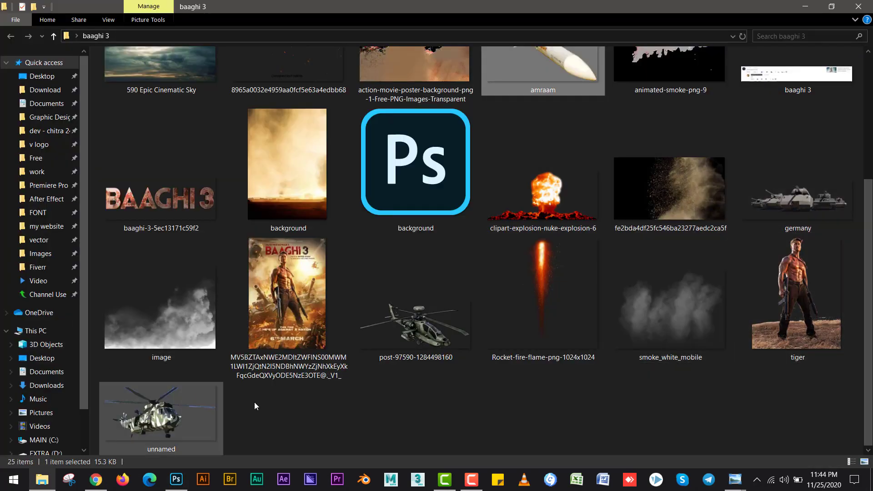
key("alt+Tab")
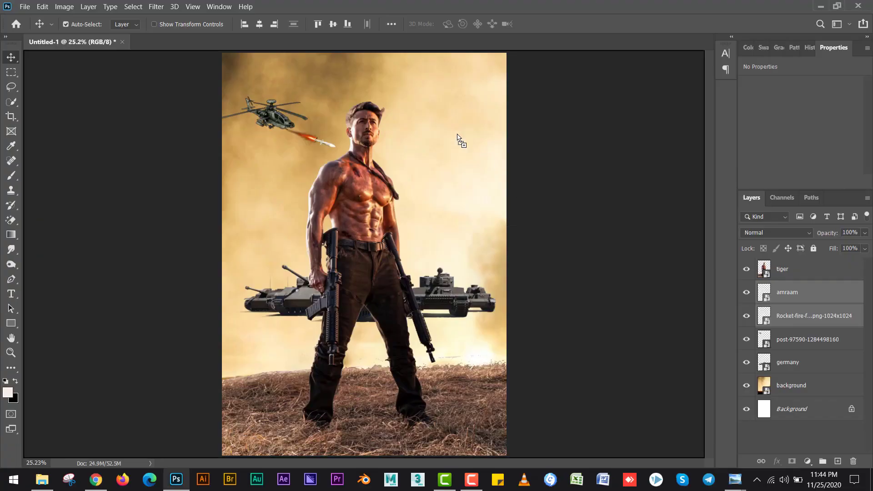
left_click_drag(457, 135, 415, 113)
left_click_drag(432, 250, 474, 104)
right_click(506, 122)
left_click(530, 296)
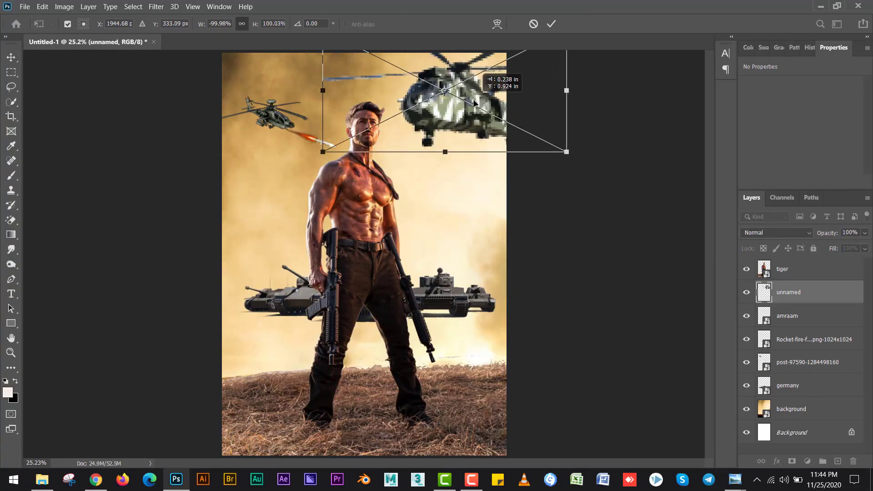
key("Return")
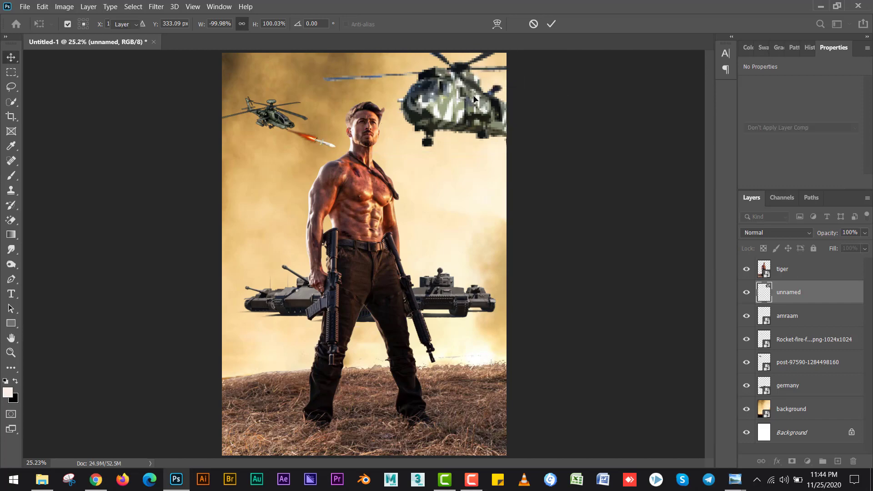
- Place the clipart-explosion-nuke-explosion-6 image, scale it to about 92.37%, and position its fireball at the poster's right edge beside the man
key("alt+Tab")
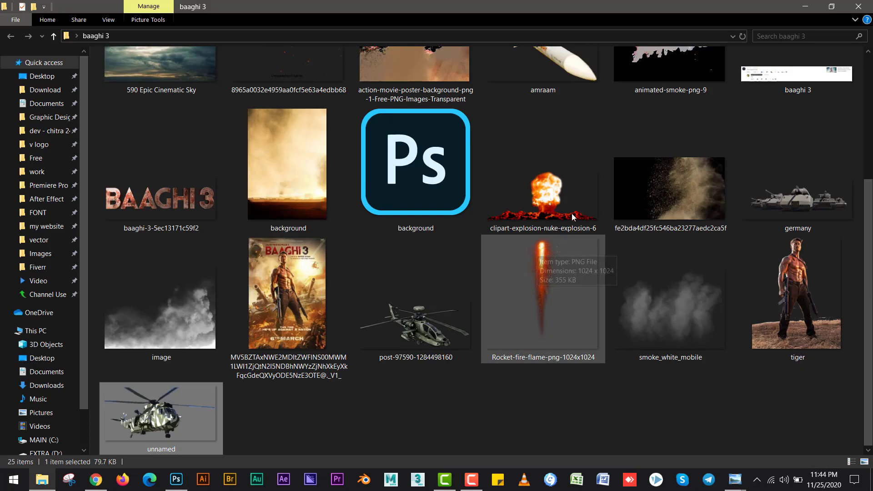
key("alt+Tab")
left_click_drag(550, 207, 358, 301)
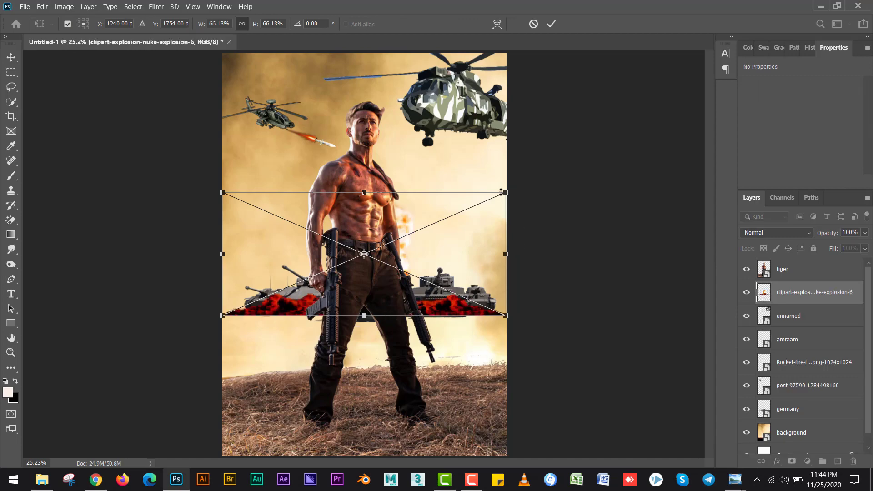
left_click_drag(507, 192, 563, 169)
left_click_drag(486, 261, 570, 242)
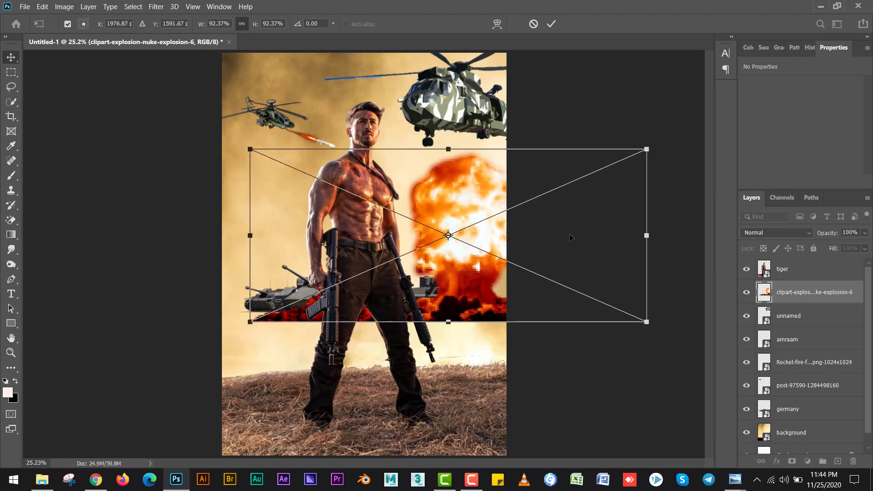
key("Return")
- Move the explosion layer below the germany layer, lower the tanks slightly, and enlarge them to about 10.94 in wide
left_click_drag(790, 298, 795, 420)
left_click_drag(440, 306, 439, 326)
key("ctrl+t")
left_click_drag(513, 262, 570, 220)
key("Return")
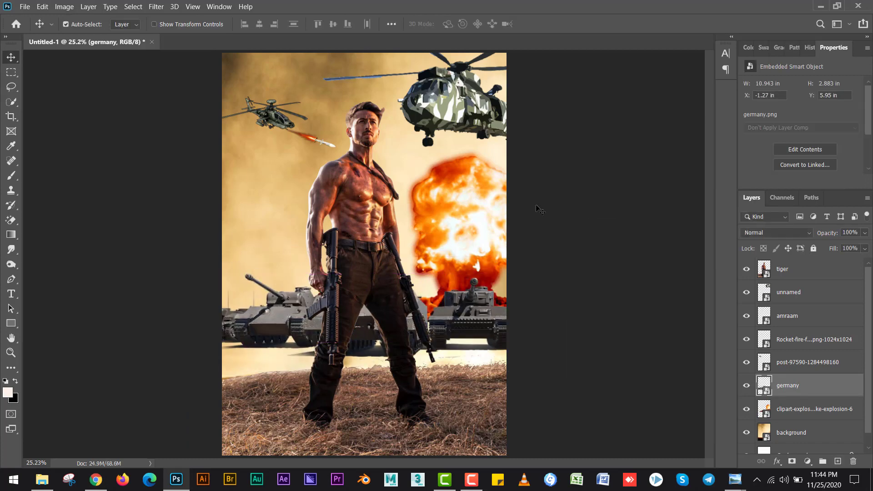
- Duplicate the explosion to the poster's lower left, move the copy above the germany layer, and scale it to about 4.43 in wide
left_click_drag(432, 303, 233, 304)
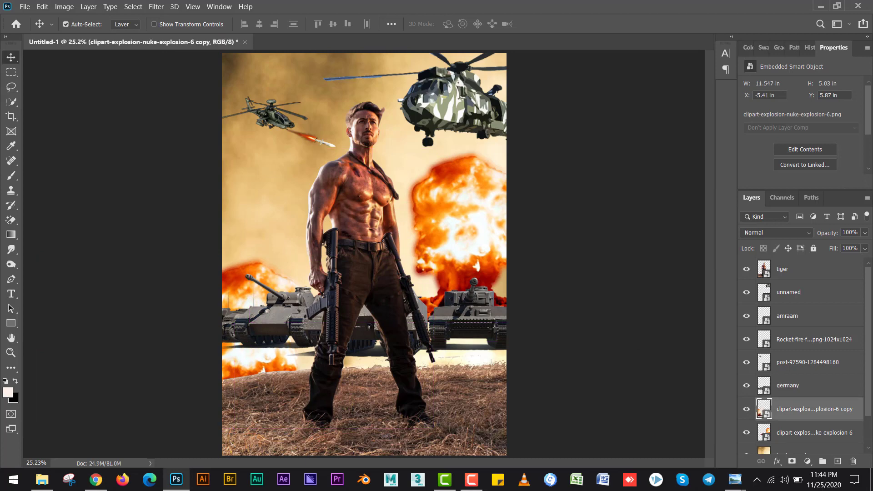
left_click_drag(813, 414, 765, 367)
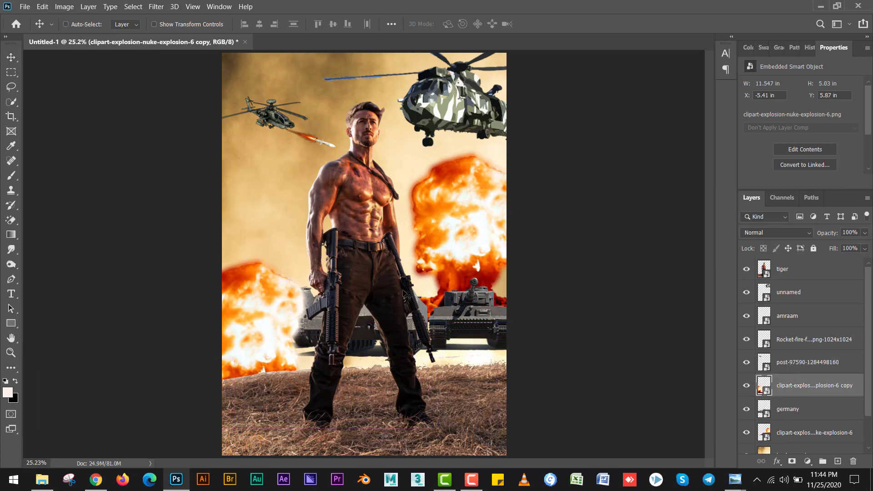
key("ctrl+t")
left_click_drag(426, 256, 312, 318)
key("Return")
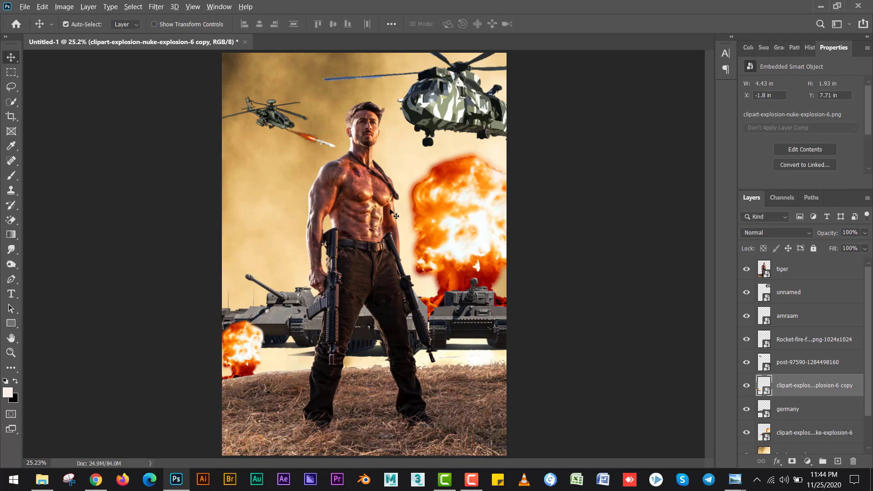
- Place the dark smoke image 0f0a9c27df55188dff3b77a1a61131dd over the left tank and move its layer below the small explosion copy
key("alt+Tab")
left_click_drag(867, 242, 867, 135)
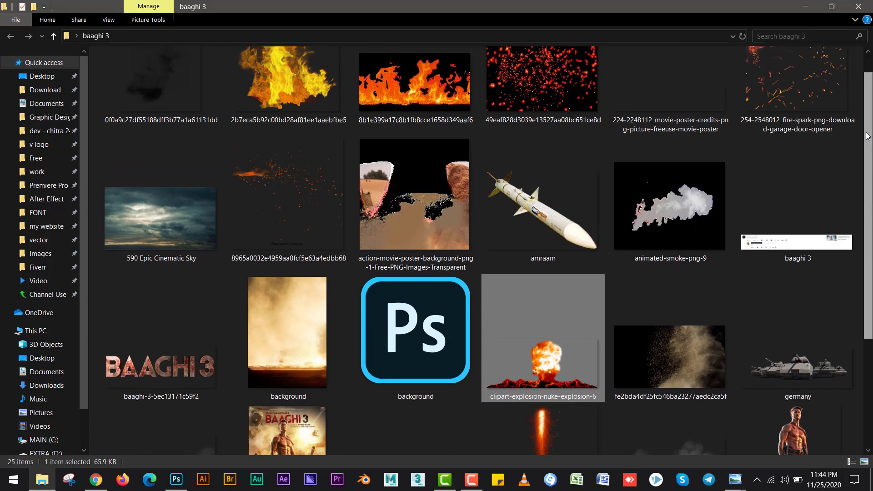
left_click_drag(207, 146, 434, 204)
key("alt+Tab")
left_click_drag(434, 159, 322, 195)
key("Return")
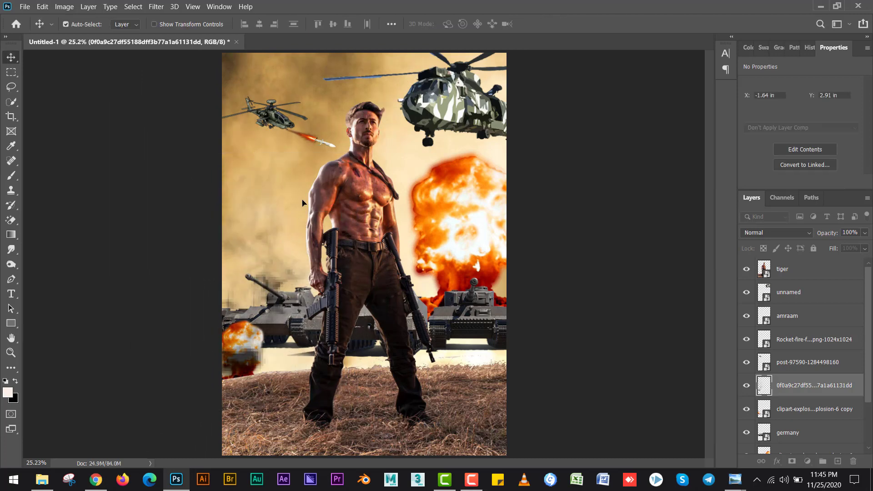
left_click_drag(815, 385, 808, 422)
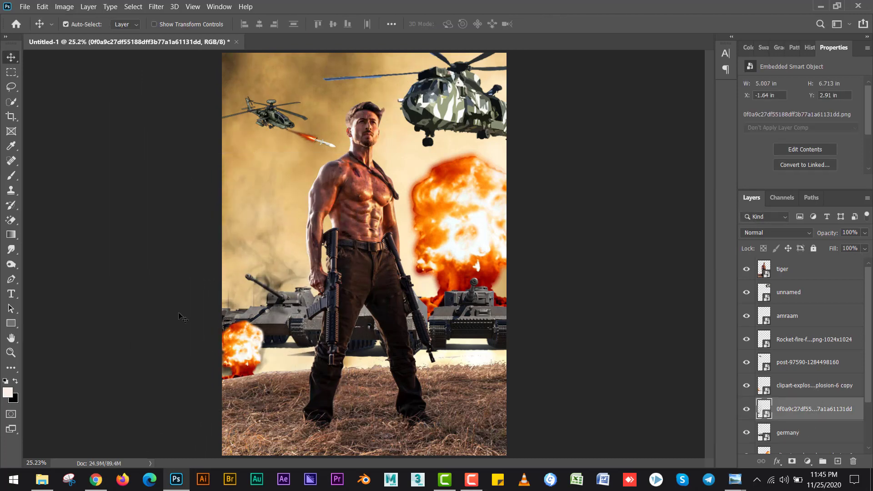
- Duplicate the dark smoke over the large right explosion and move the copy's layer directly above the background image
left_click_drag(281, 266, 528, 136, "alt")
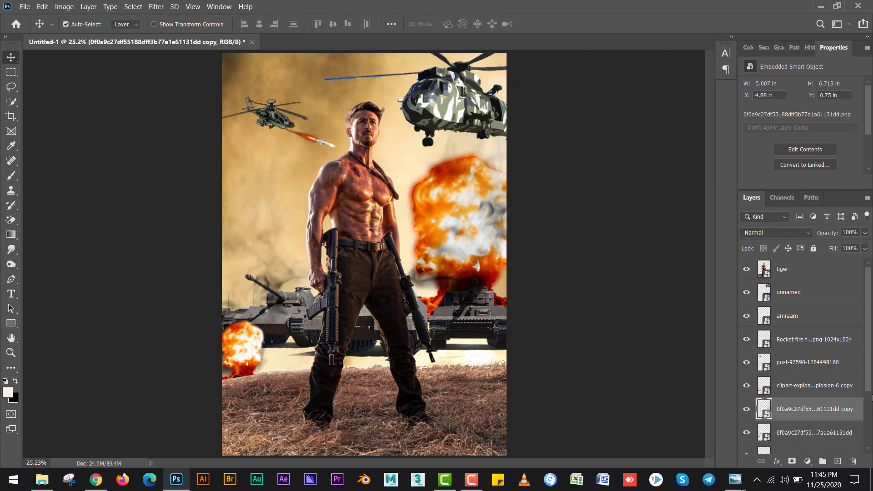
scroll(861, 429, "down", 3)
left_click_drag(814, 327, 814, 409)
- Reposition the smoke copy to X 4.69 in, Y 0.96 in behind the right explosion, and realign the background image with the canvas top
left_click_drag(483, 142, 486, 167)
left_click(809, 441)
left_click(792, 393)
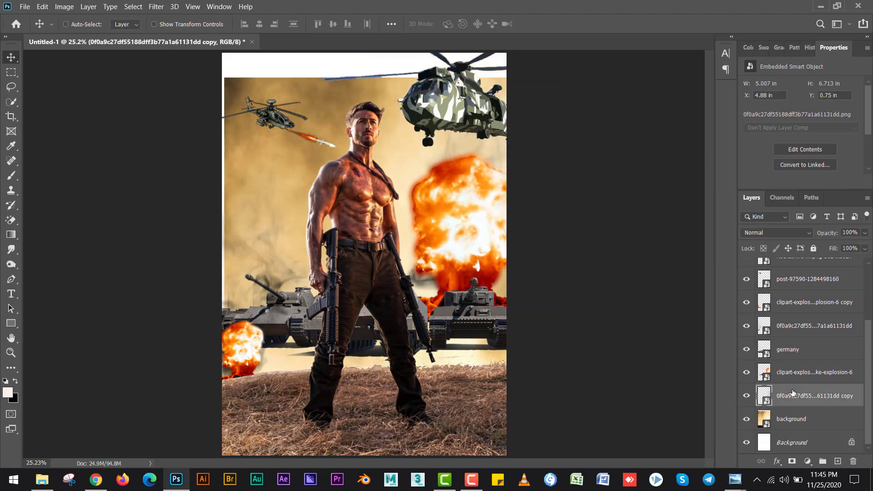
key("ctrl+t")
left_click_drag(511, 207, 505, 214)
key("Return")
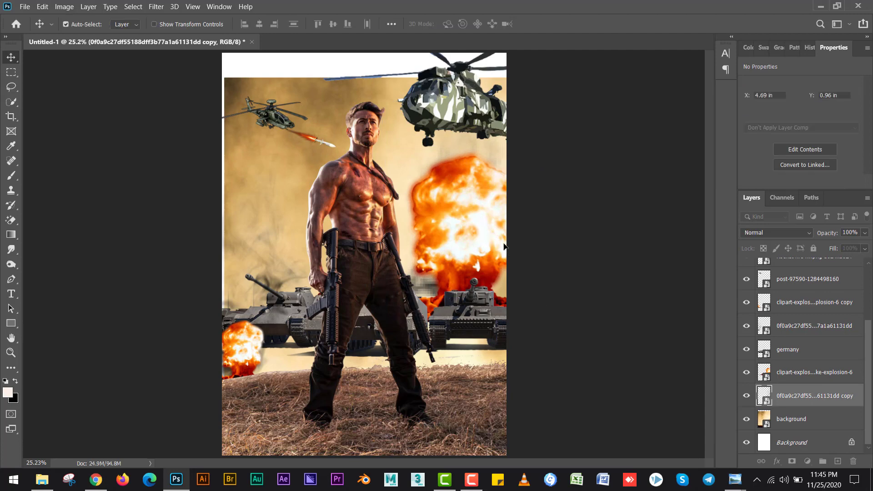
left_click_drag(338, 103, 336, 76)
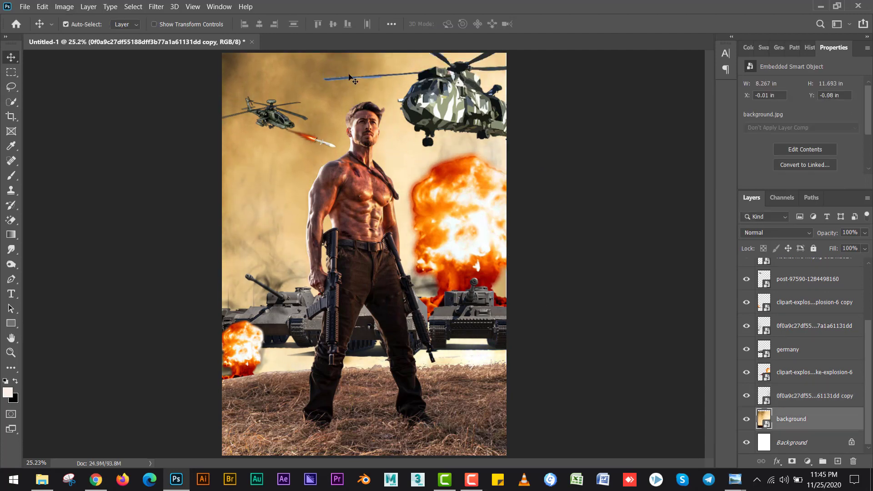
- Place the 2b7eca5b92c00bd28af81ee1aaebfbe5 flame image, scale it to about 0.5 in wide, and position it at the left tank's gun muzzle
key("alt+Tab")
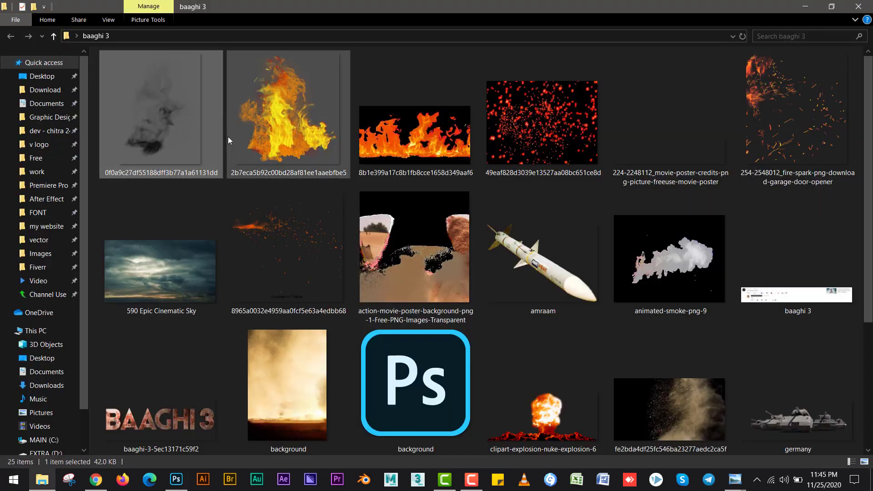
left_click_drag(230, 137, 285, 236)
key("alt+Tab")
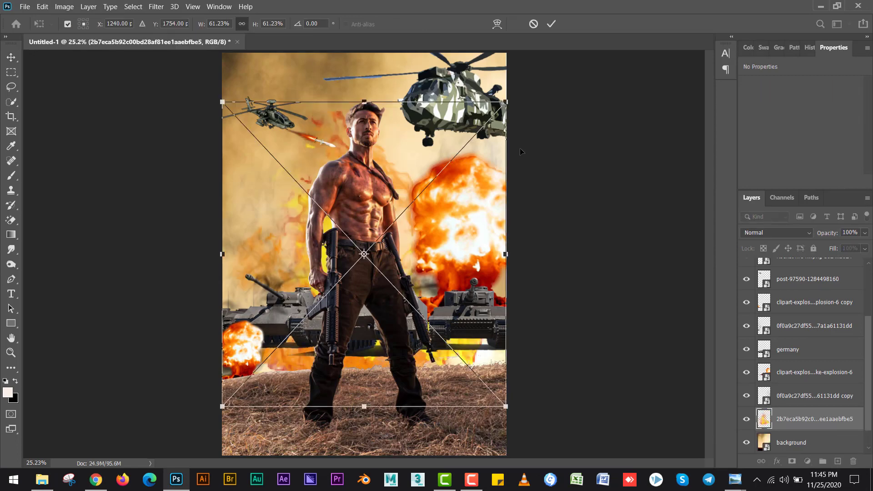
left_click_drag(506, 103, 266, 259)
left_click_drag(284, 230, 254, 243)
key("Return")
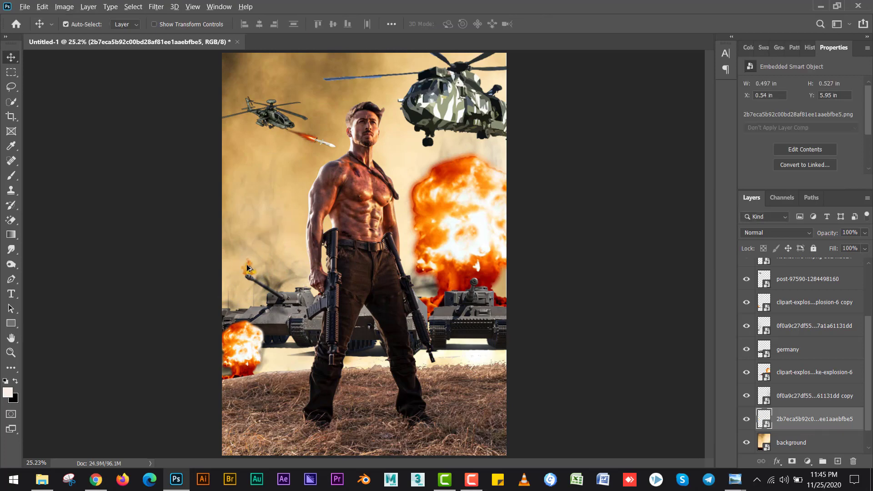
- Duplicate the muzzle flame onto the right tank's gun and bring the copy to the front of the layer stack
left_click_drag(248, 268, 474, 277)
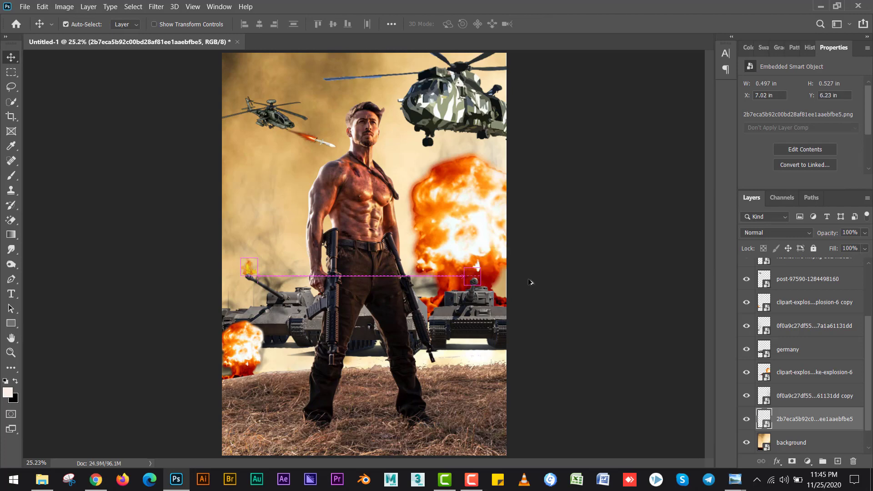
left_click_drag(531, 282, 536, 282)
key("ctrl+shift+bracketright")
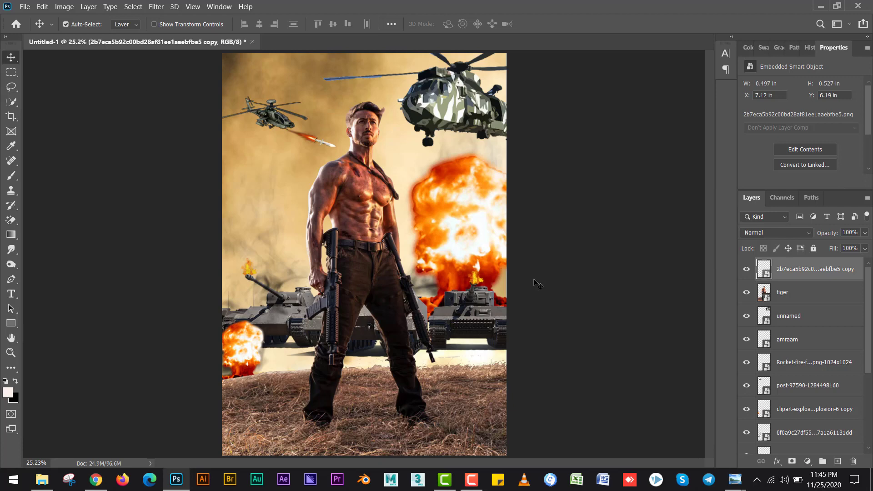
- Scale the right tank's flame copy down to about 0.32 in wide and seat it on the gun muzzle
key("ctrl+t")
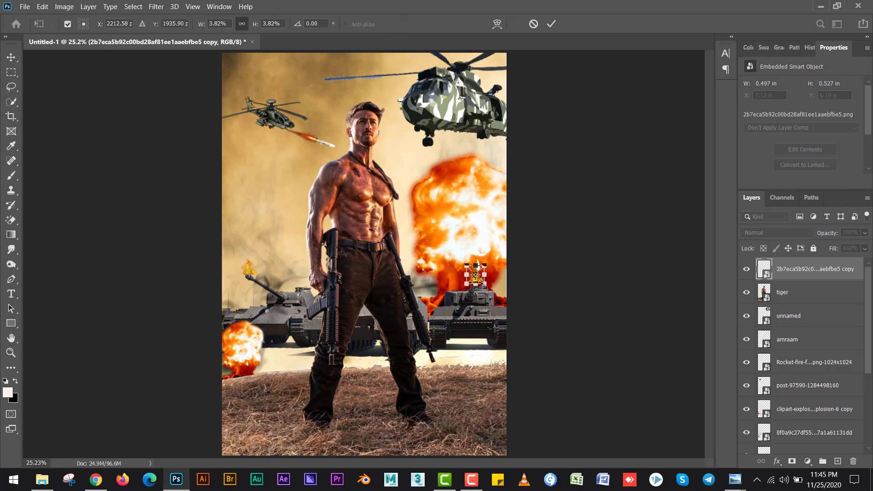
key("ctrl+plus")
key("ctrl+plus")
key("ctrl+plus")
scroll(484, 268, "right", 5)
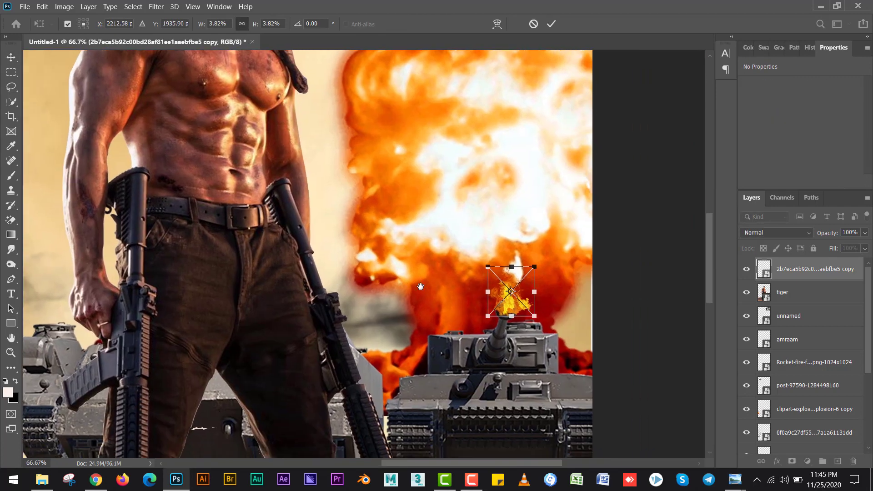
left_click_drag(520, 263, 512, 265)
key("Return")
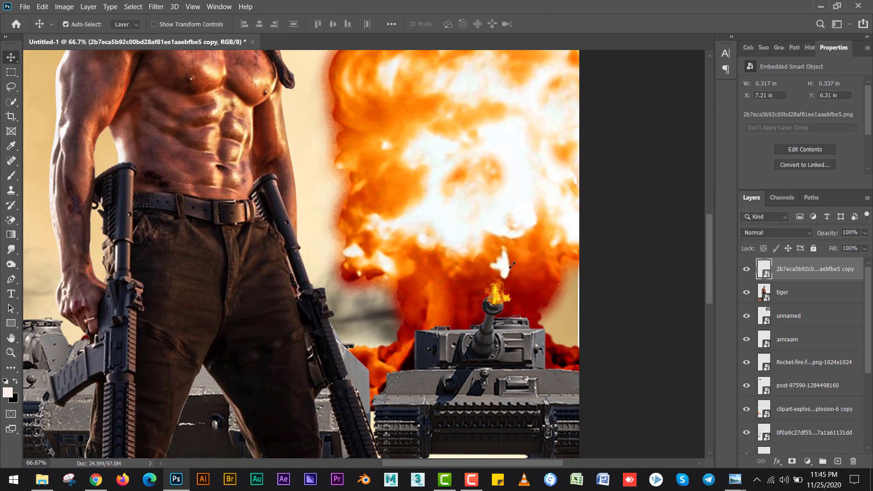
- Align the background image to X 0 in so it covers the canvas's right edge
left_click(574, 309)
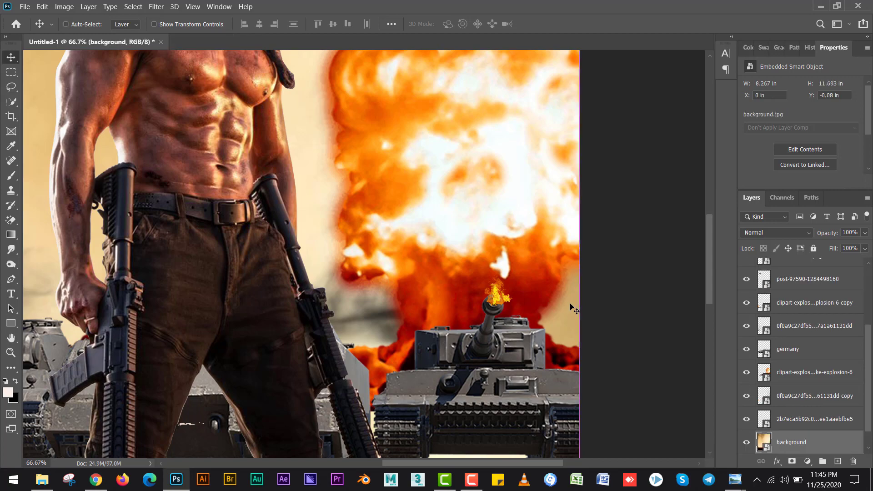
- Bring the left tank's muzzle flame to the front of the layer stack and scale it down to 2.40% over the gun tip
key("ctrl+0")
key("z")
left_click_drag(264, 296, 287, 297)
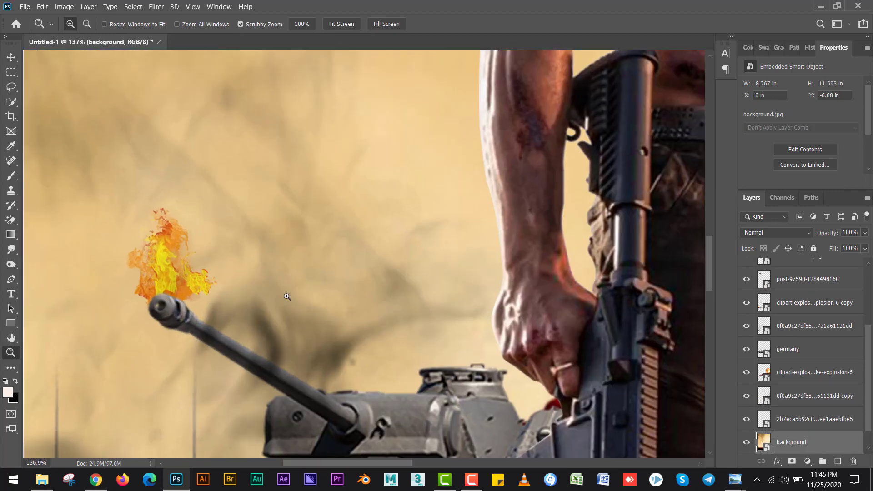
key("v")
left_click(176, 253, "ctrl")
left_click_drag(176, 252, 177, 261)
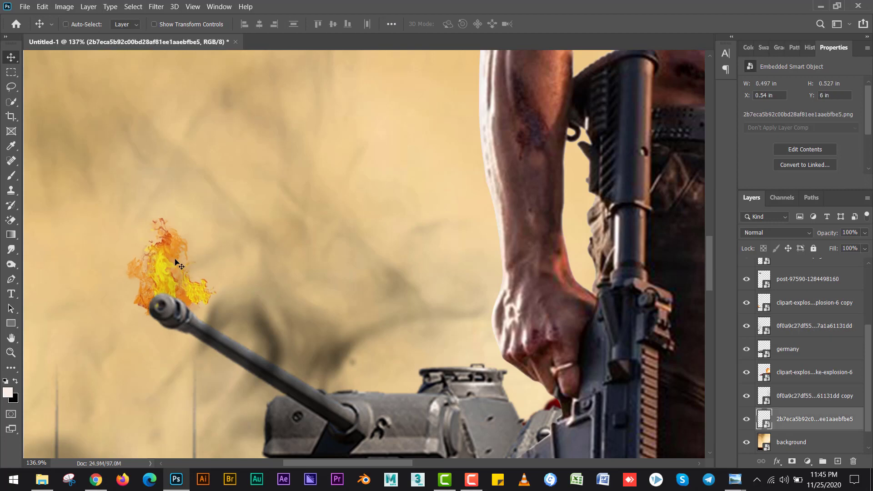
key("ctrl+shift+bracketright")
key("ctrl+t")
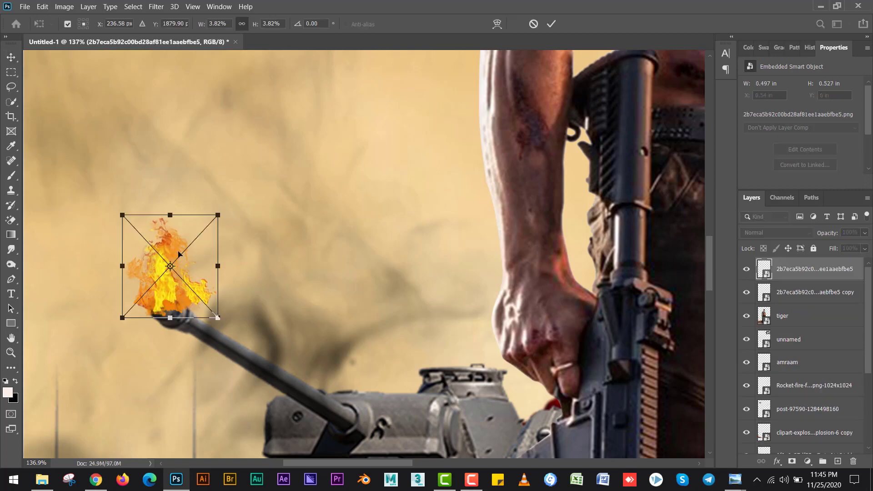
left_click_drag(217, 213, 193, 227)
left_click_drag(189, 264, 187, 273)
- Warp the left tank's flame inward at its lower right to about 0.27 in wide and seat it on the muzzle
right_click(186, 272)
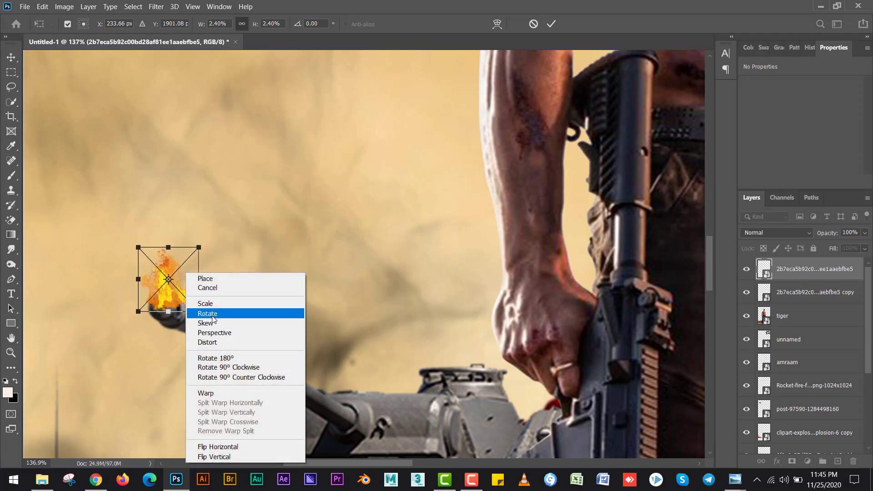
left_click(214, 393)
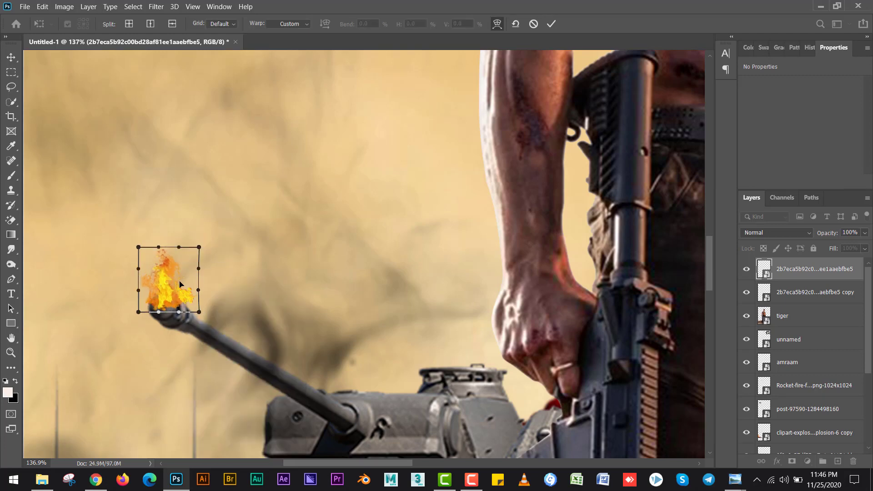
mouse_move(161, 282)
left_mouse_down()
mouse_move(178, 295)
mouse_move(174, 284)
left_mouse_up()
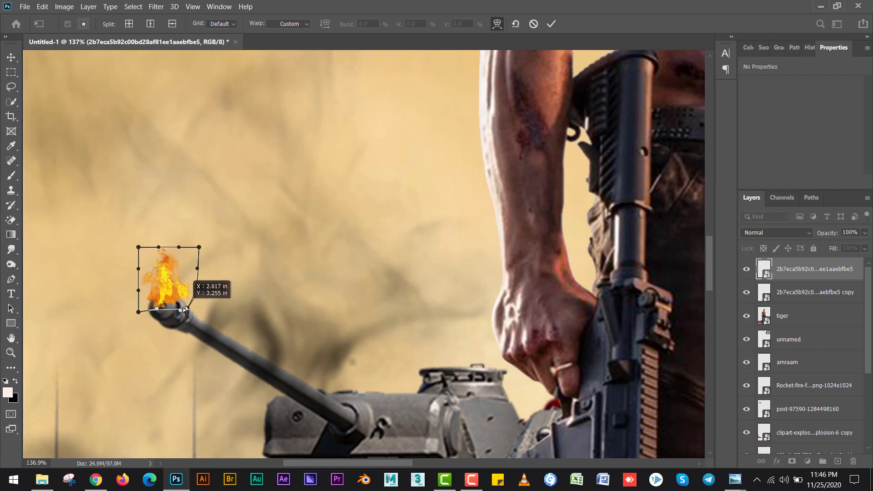
left_click_drag(183, 308, 180, 283)
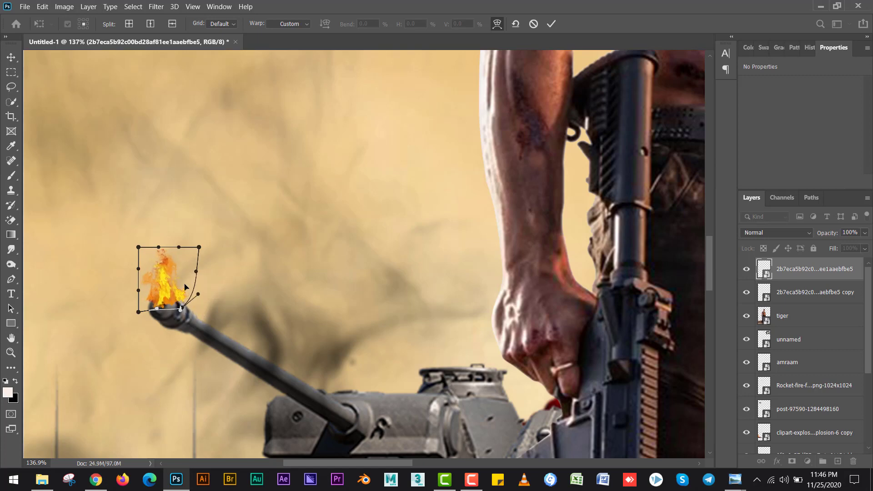
key("Return")
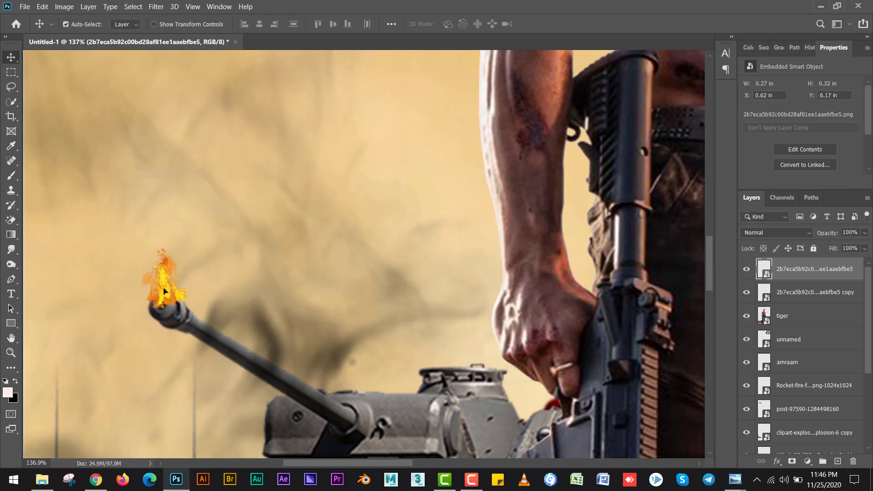
left_click_drag(164, 291, 158, 300)
key("ctrl+0")
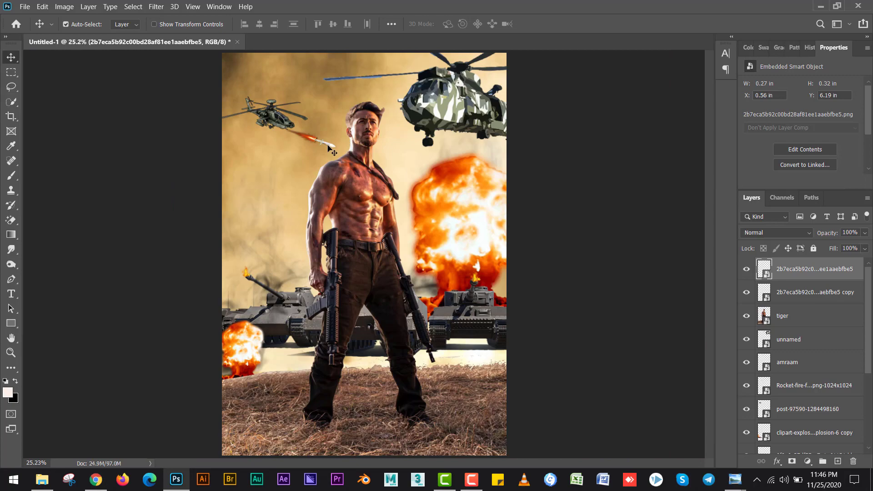
- Place the 8b1e399a17c8b1fb8cce1658d349aaf6 flame strip across the canvas, over the tanks and the hero's legs
key("alt+Tab")
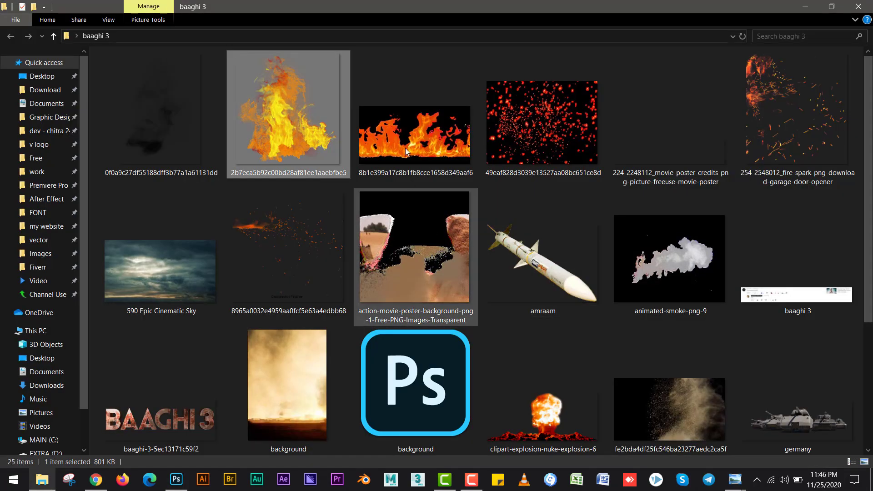
left_click_drag(406, 151, 291, 271)
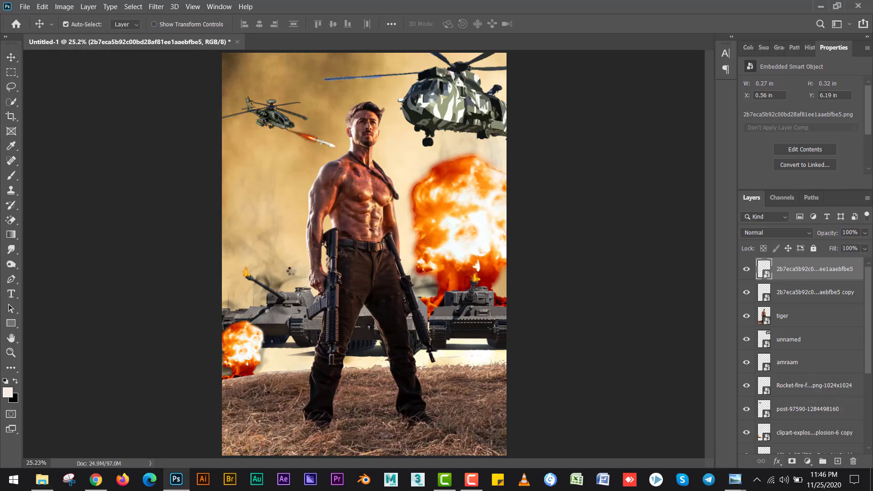
left_click_drag(314, 241, 315, 304)
left_click_drag(429, 341, 441, 341)
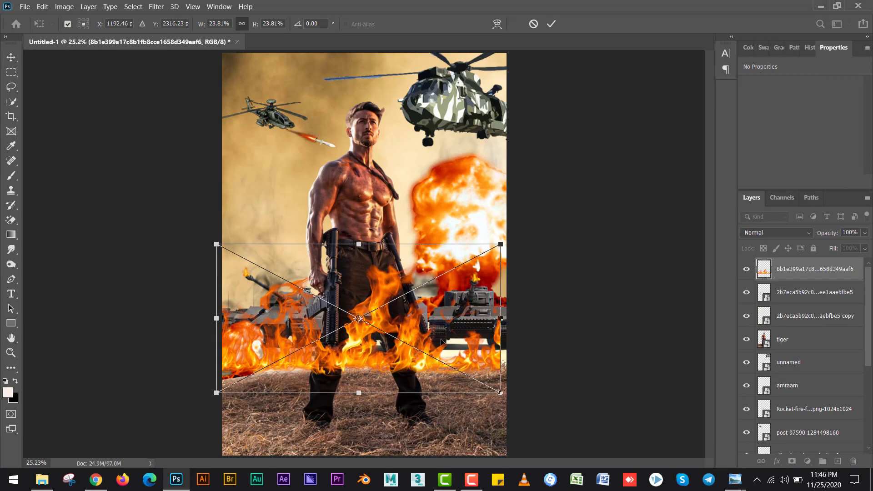
- Warp the flame strip to extend past the right canvas edge and follow the grass line at the lower left
right_click(441, 340)
left_click(460, 269)
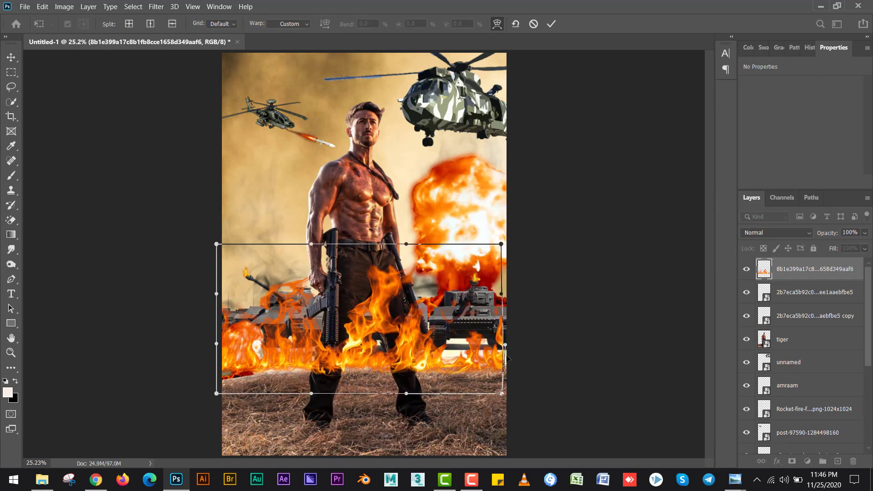
left_click_drag(501, 344, 533, 339)
left_click_drag(422, 348, 286, 370)
left_click_drag(229, 368, 228, 377)
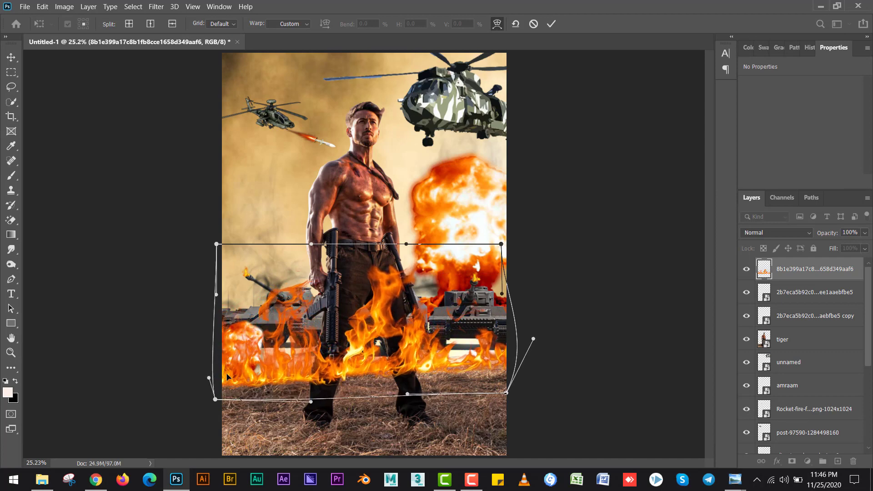
mouse_move(335, 377)
left_mouse_down()
mouse_move(328, 359)
mouse_move(339, 362)
left_mouse_up()
key("Return")
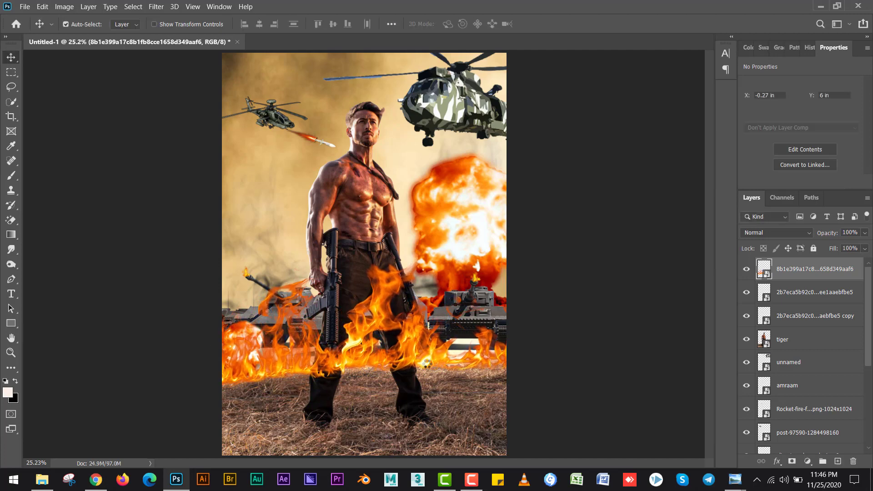
- Move the flame strip's layer below the Rocket-fire layer, behind the hero, and nudge it down to Y 6.17 in
left_click_drag(801, 300, 812, 432)
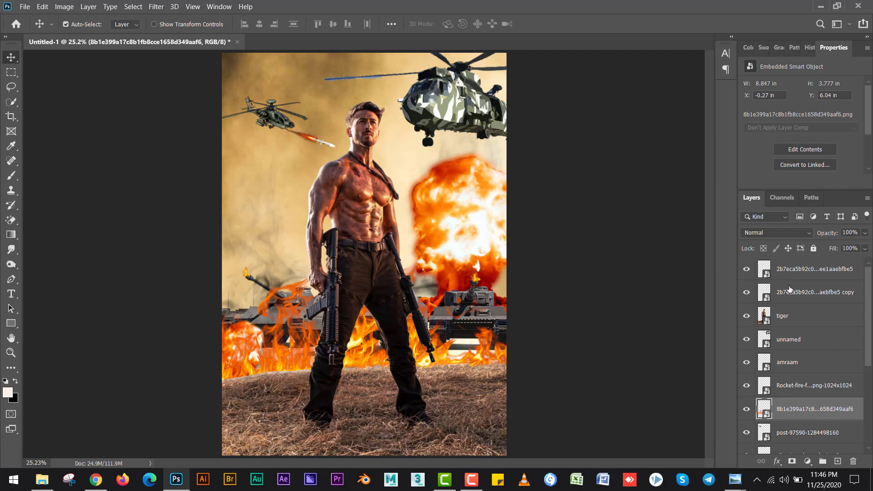
key("shift+Down")
key("shift+Down")
key("shift+Down")
key("shift+Down")
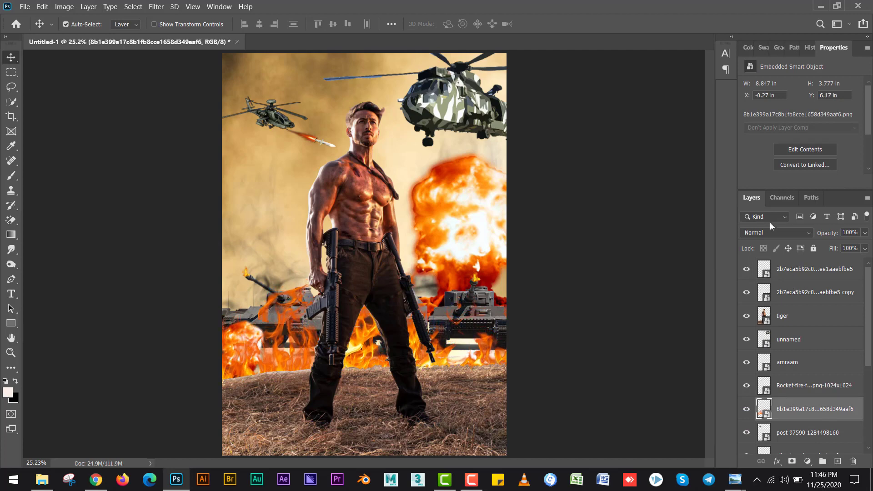
- Set the flame strip's blend mode to Linear Dodge (Add) and the large explosion's blend mode to Overlay
left_click(754, 231)
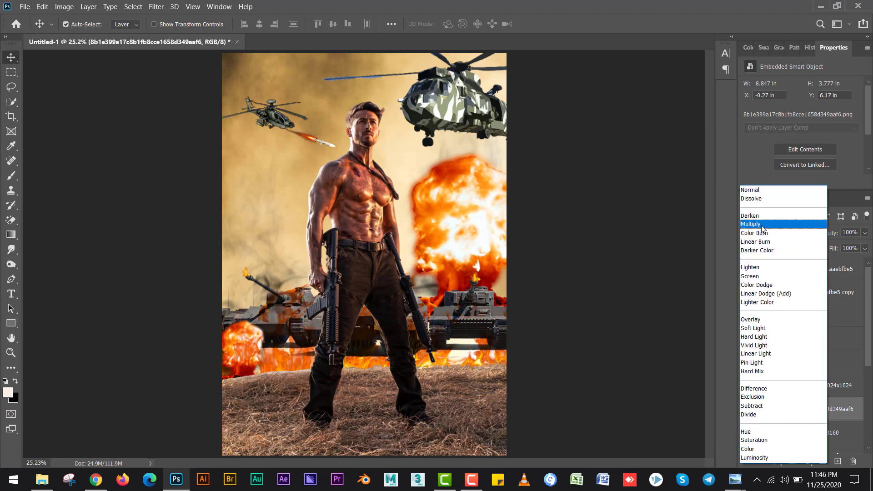
left_click(773, 293)
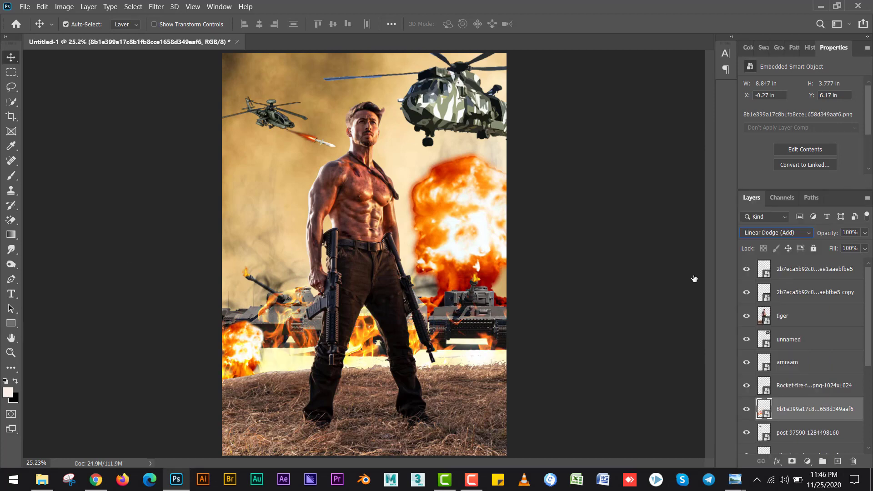
left_click(427, 208)
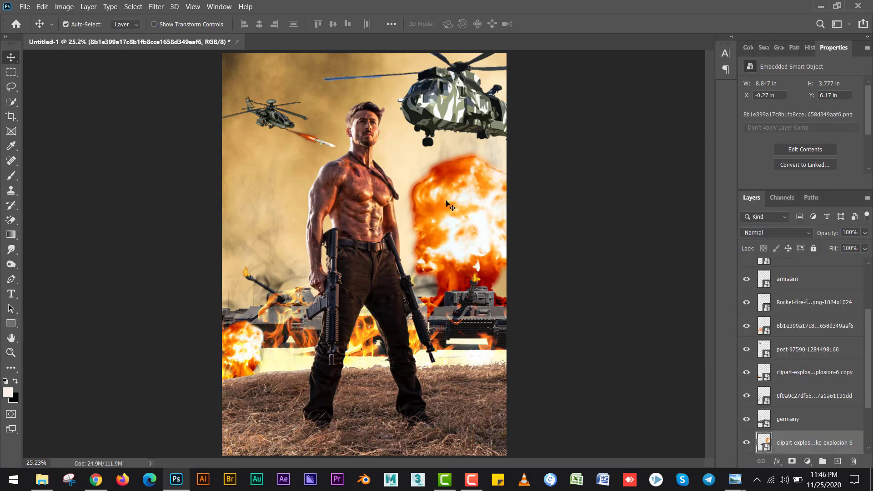
left_click(767, 232)
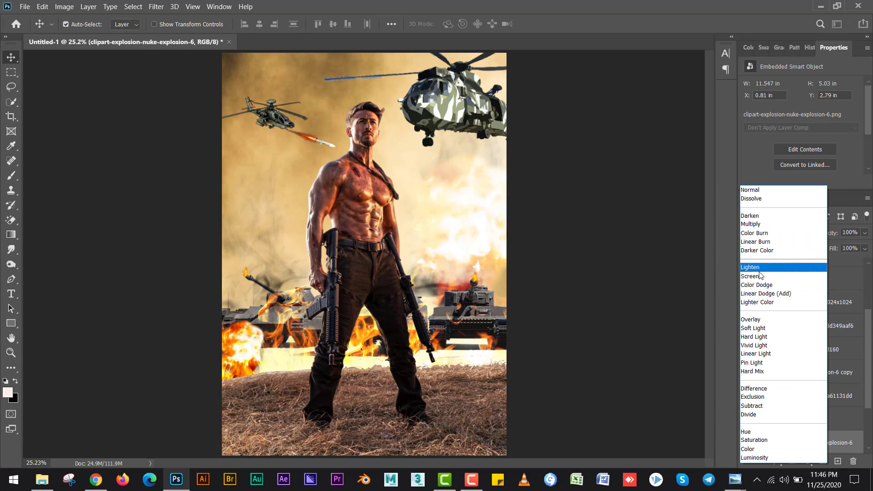
left_click(770, 323)
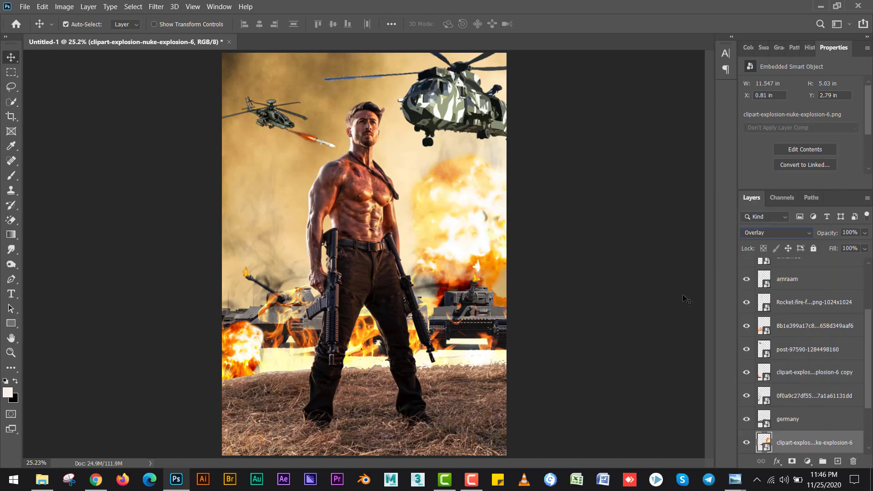
left_click(245, 341)
- Place the 49eaf828d3039e13527aa08bc651ce8d red sparks image across the canvas and set its blend mode to Color Dodge
key("alt+Tab")
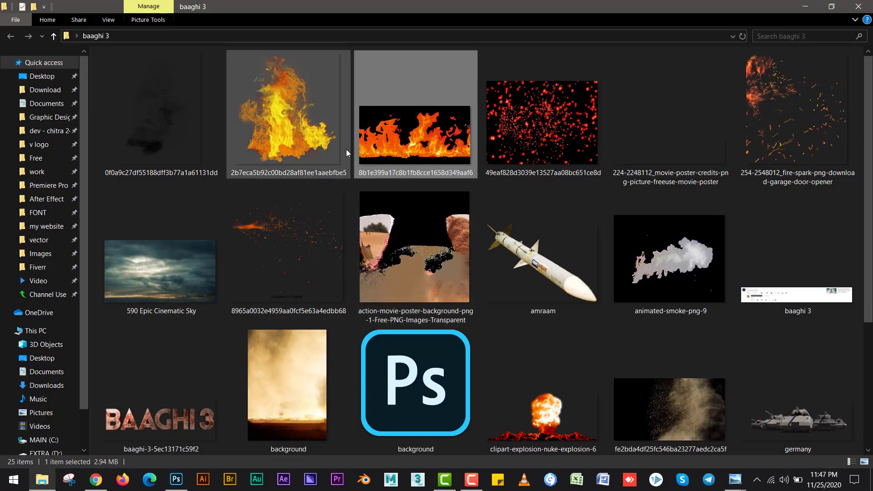
left_click_drag(541, 122, 430, 220)
key("Return")
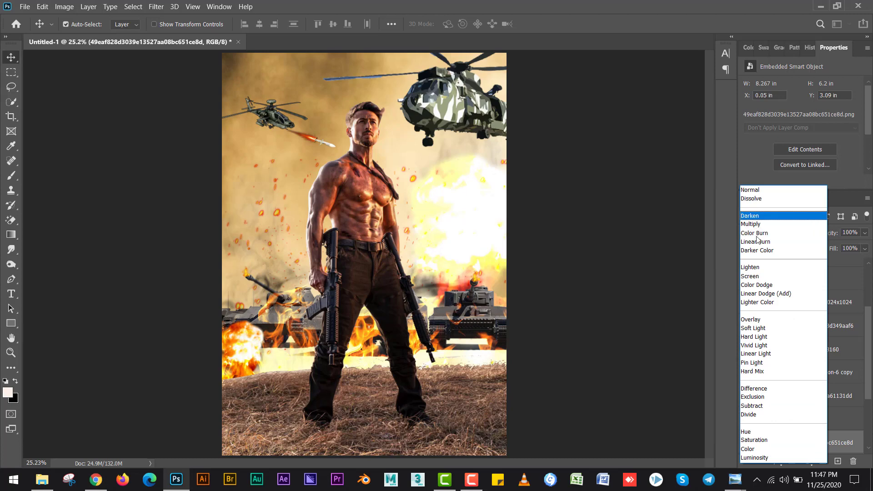
left_click(764, 302)
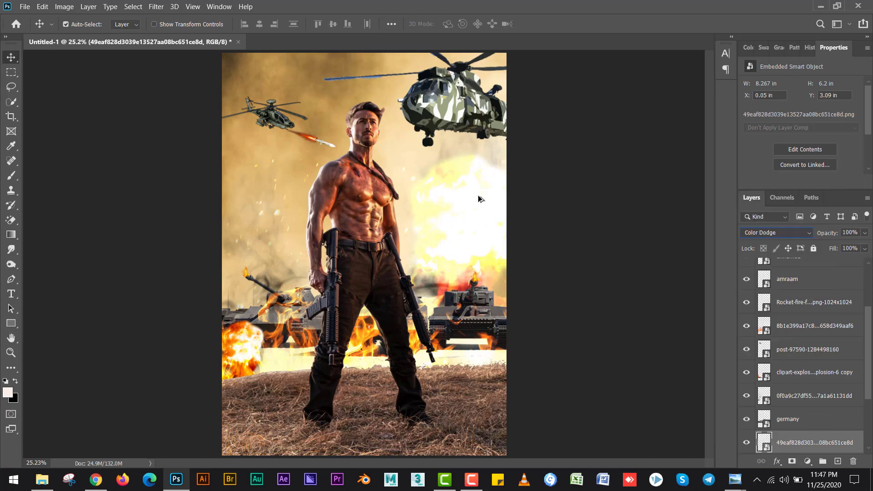
key("alt+Tab")
left_click_drag(677, 157, 452, 392)
key("Return")
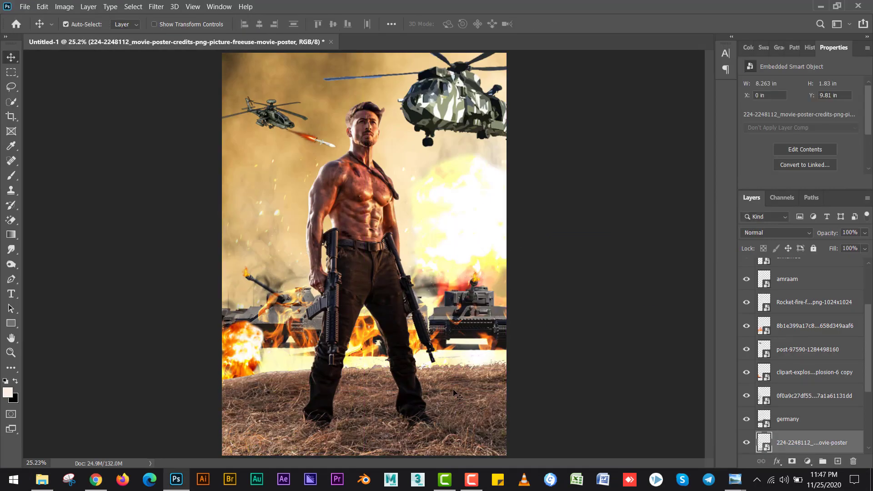
key("ctrl+shift+bracketright")
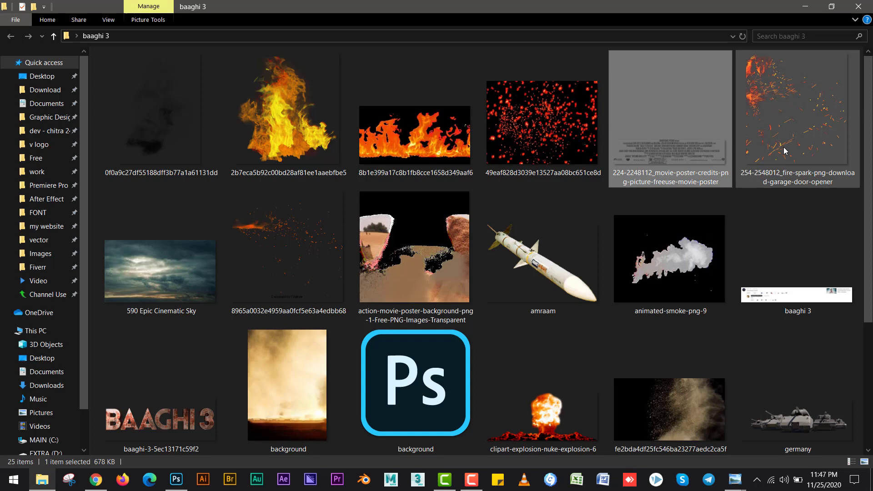
left_click(796, 91)
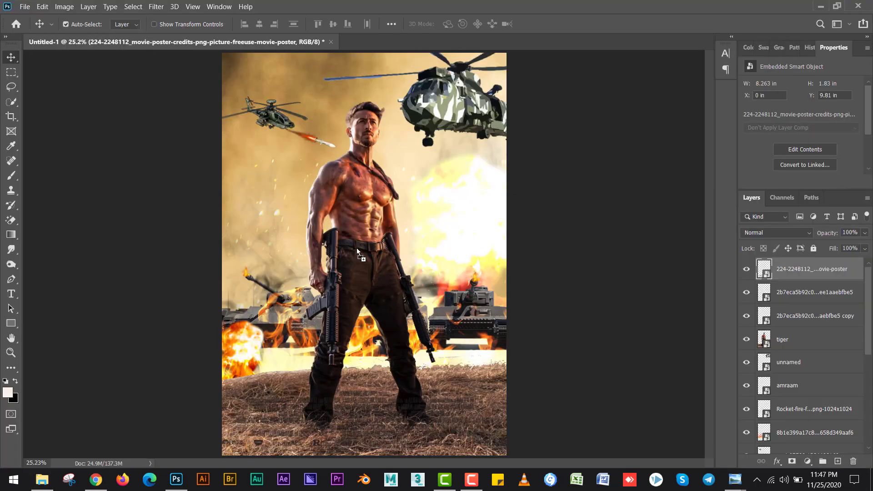
left_click_drag(357, 251, 359, 255)
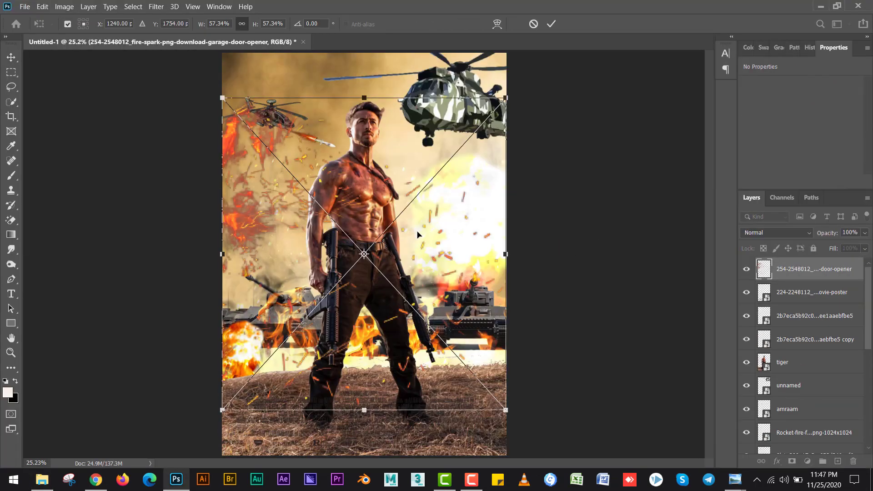
left_click_drag(413, 270, 416, 309)
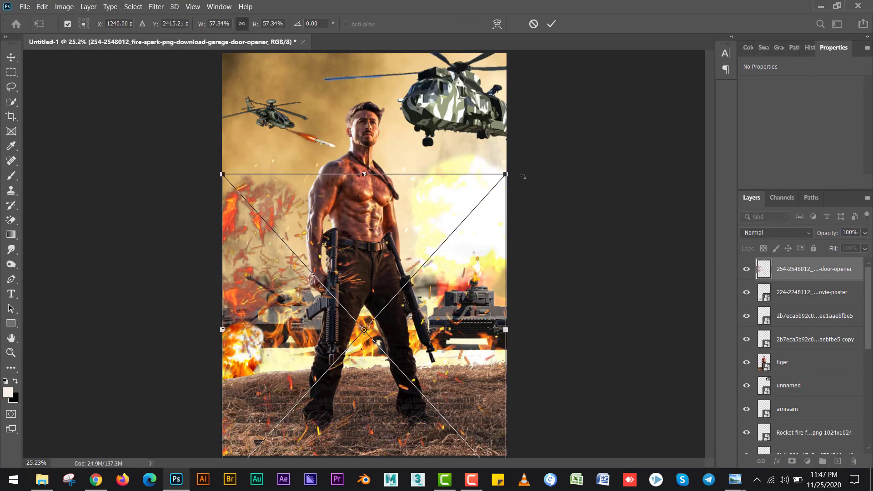
left_click_drag(499, 182, 470, 255)
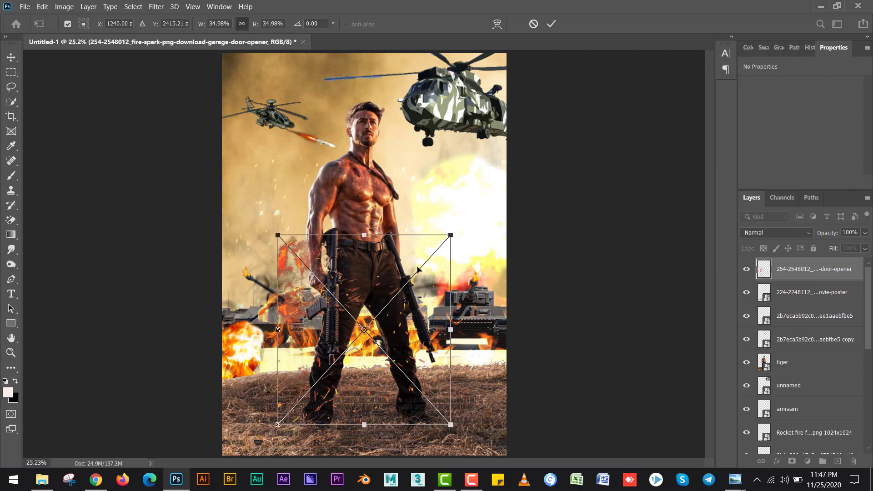
left_click_drag(418, 269, 468, 322)
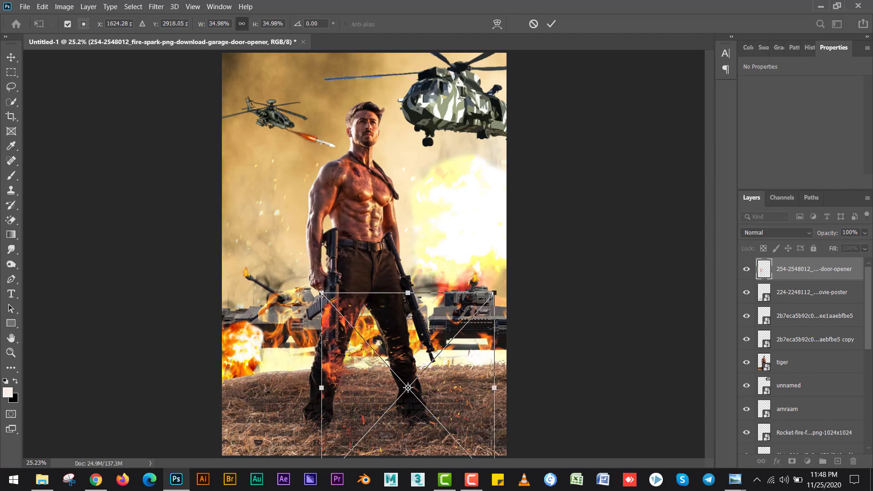
key("Return")
- Rotate the fire-spark image 90°, flip it vertically, scale it to 50.34%, and position it across the hero's body
key("ctrl+t")
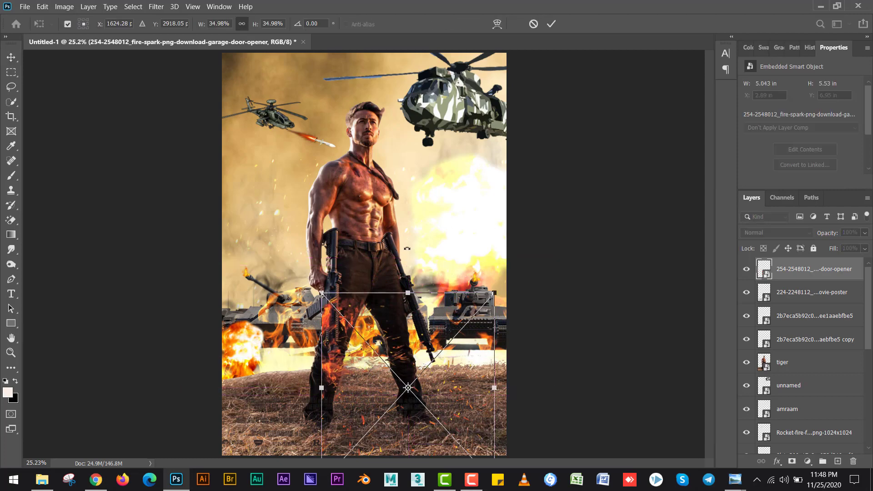
left_click_drag(423, 288, 505, 385)
left_click_drag(420, 374, 366, 276)
right_click(365, 277)
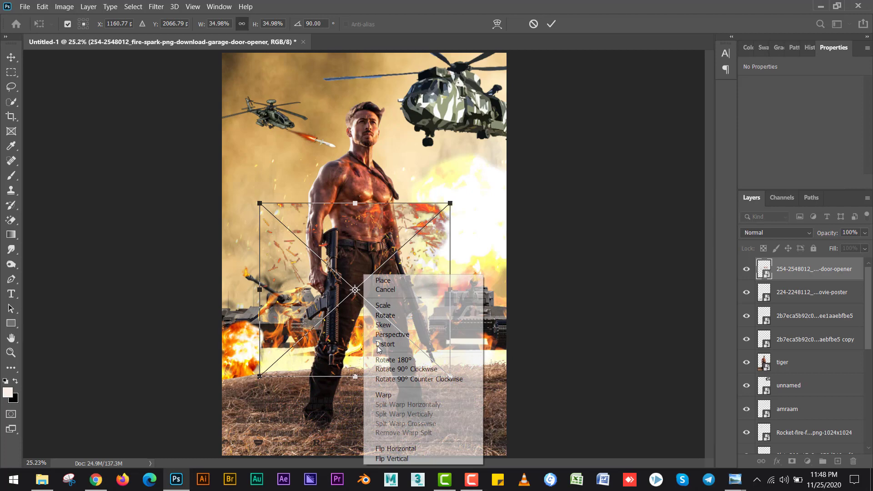
left_click(451, 462)
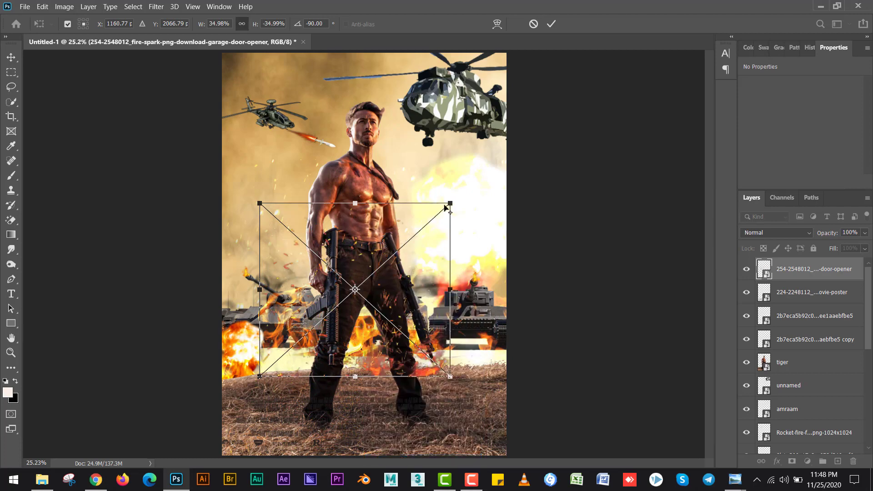
left_click_drag(445, 207, 494, 158)
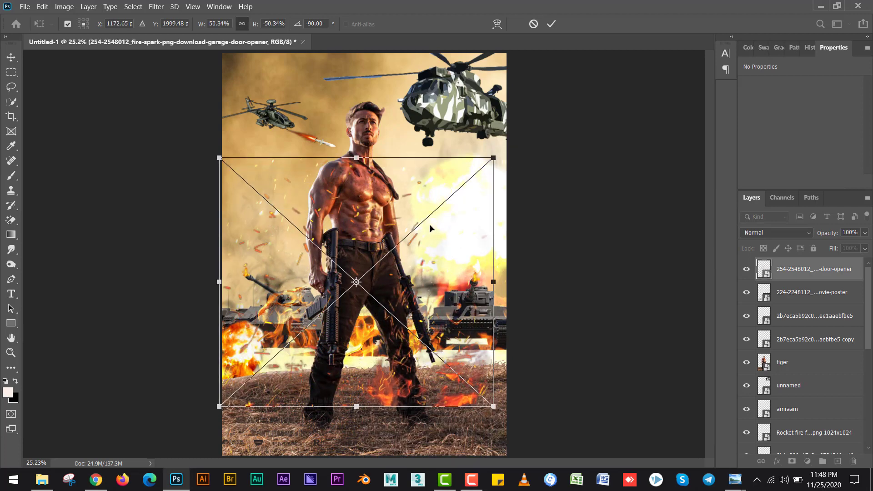
key("Return")
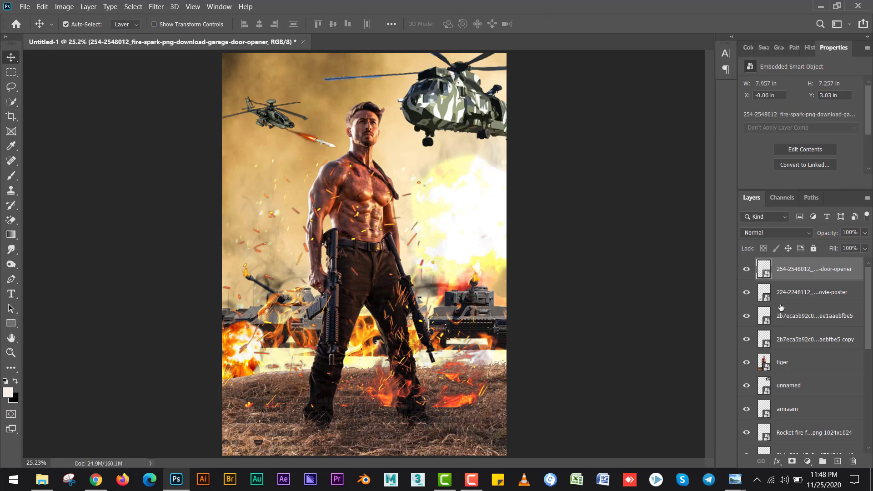
- Add a layer mask to the fire-spark image and paint out its dense flames around the hero's feet with black
left_click(794, 462)
key("b")
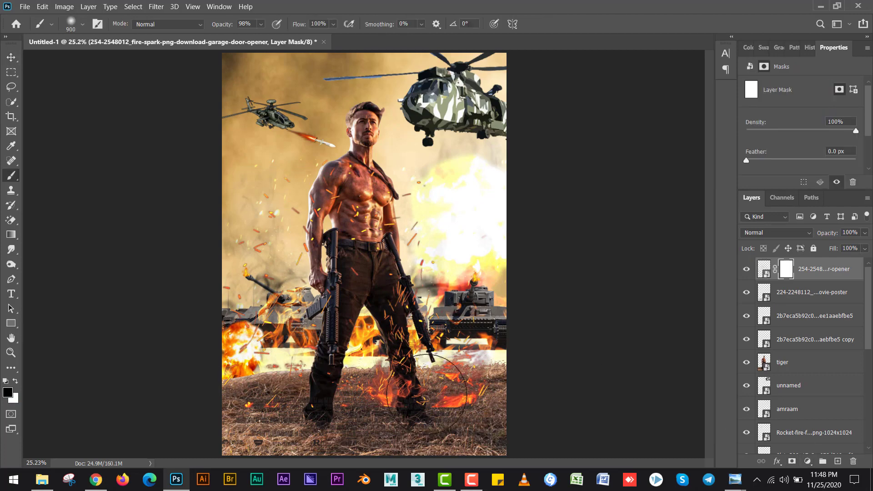
left_click_drag(362, 399, 375, 413)
key("v")
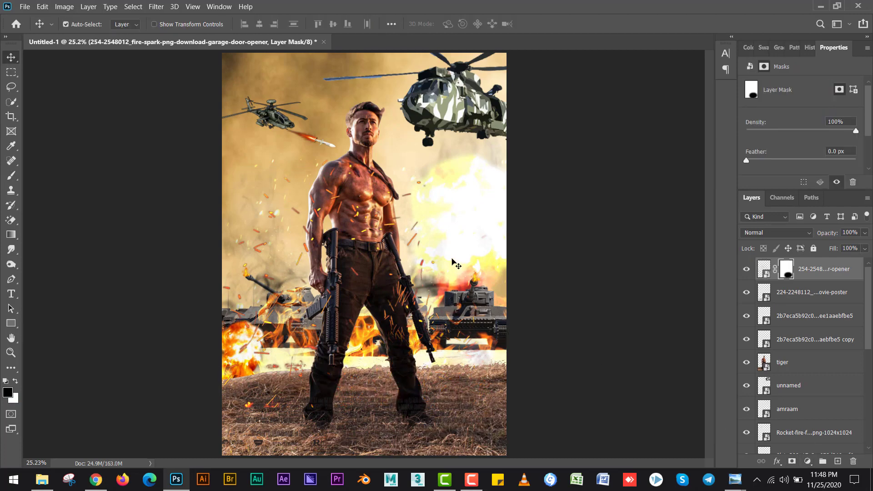
- Place the 8965a0032e4959aa0fcf5e63a4edbb68 sparks image, scaled to 906.41%, over the lower part of the canvas
key("alt+Tab")
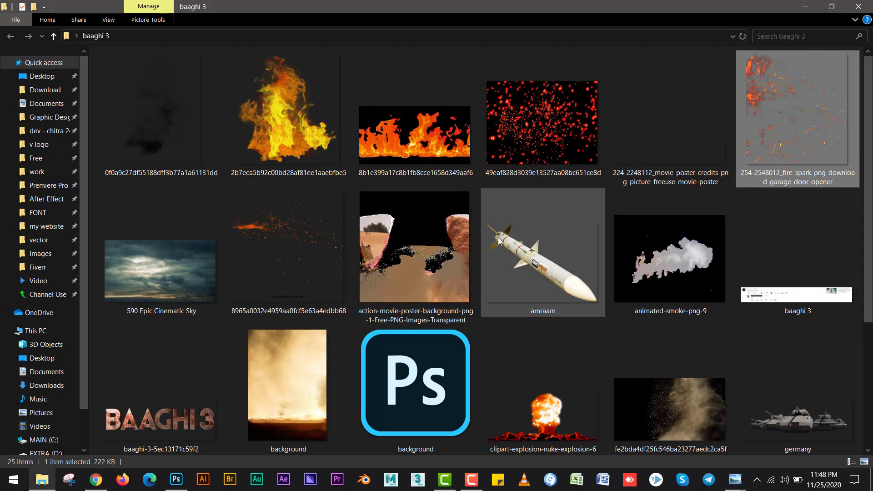
left_click(247, 254)
left_click_drag(275, 211, 543, 443)
left_click_drag(414, 253, 369, 393)
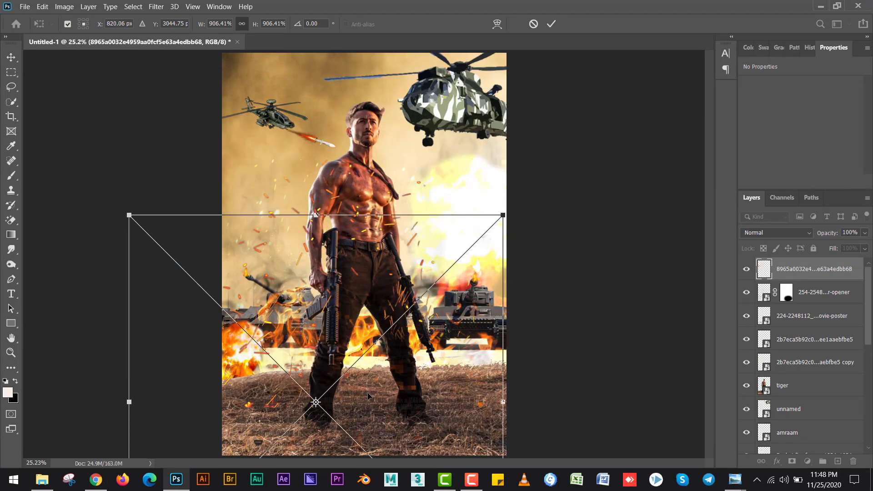
key("Return")
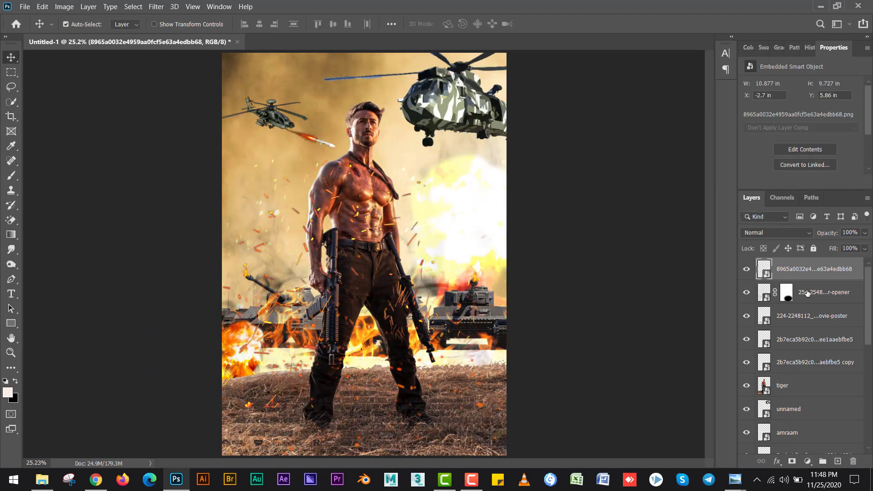
left_click(759, 233)
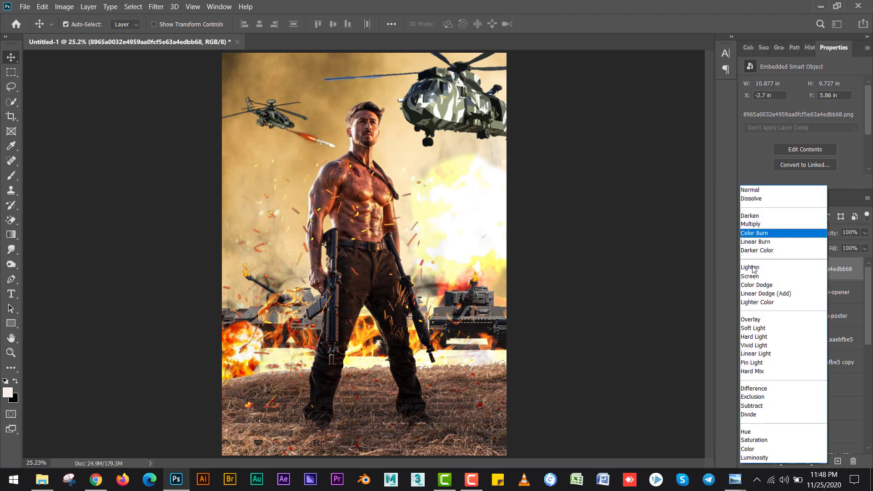
left_click(757, 302)
left_click(764, 289)
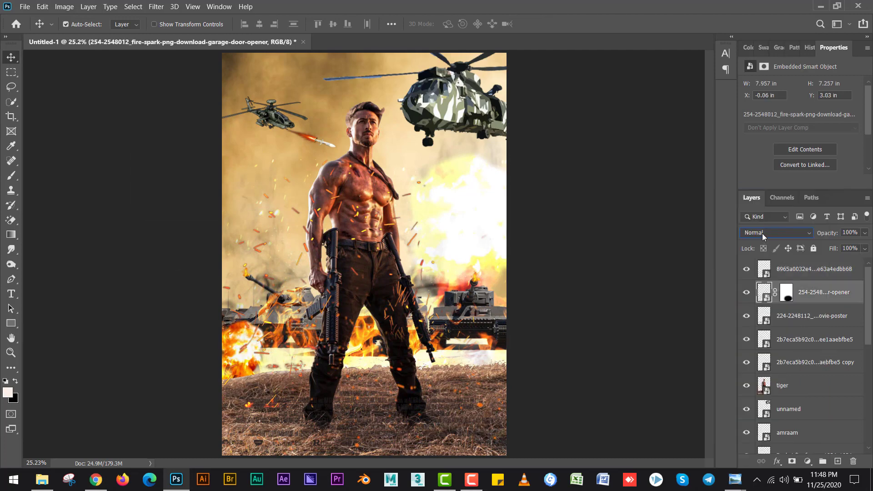
left_click(765, 233)
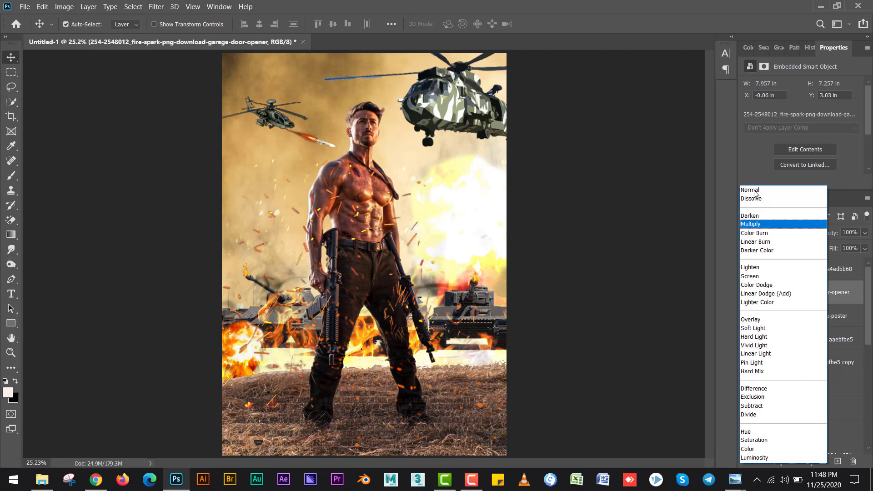
left_click(766, 295)
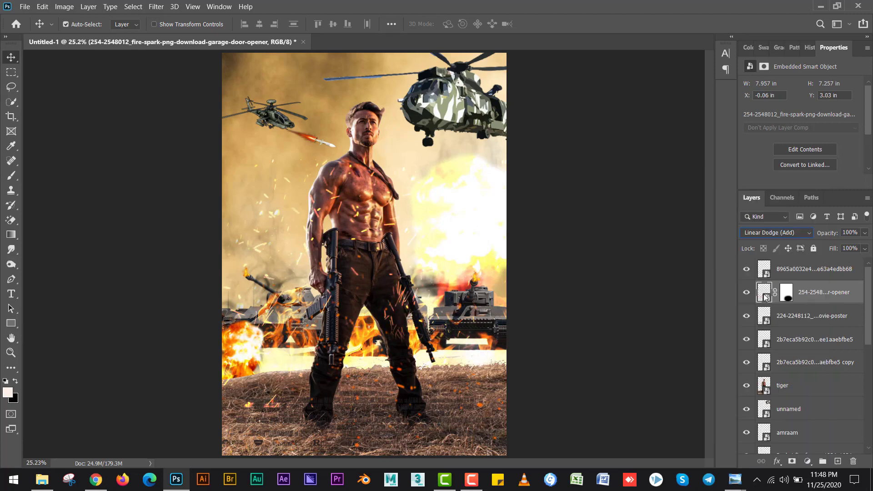
- Place the action-movie-poster-background-png-1 dust image, scale it to 152.72%, and position it over the ground and the hero's feet
key("alt+Tab")
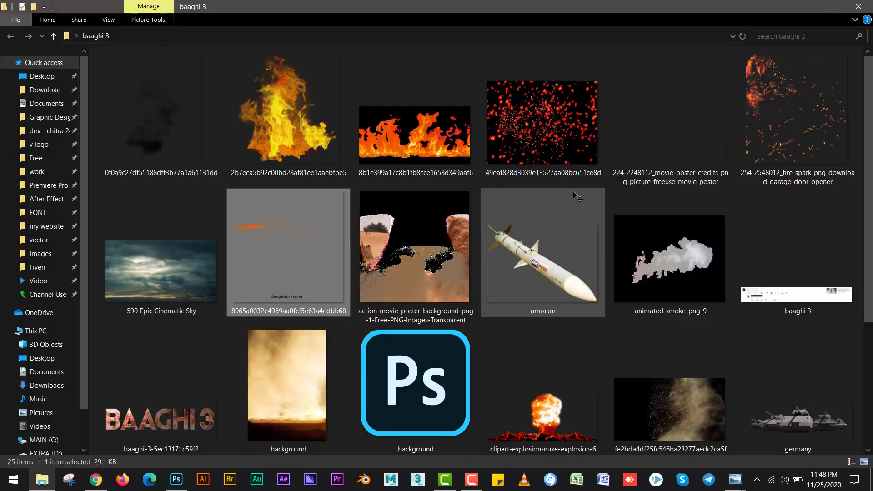
left_click(409, 280)
key("alt+Tab")
left_click_drag(410, 282, 362, 351)
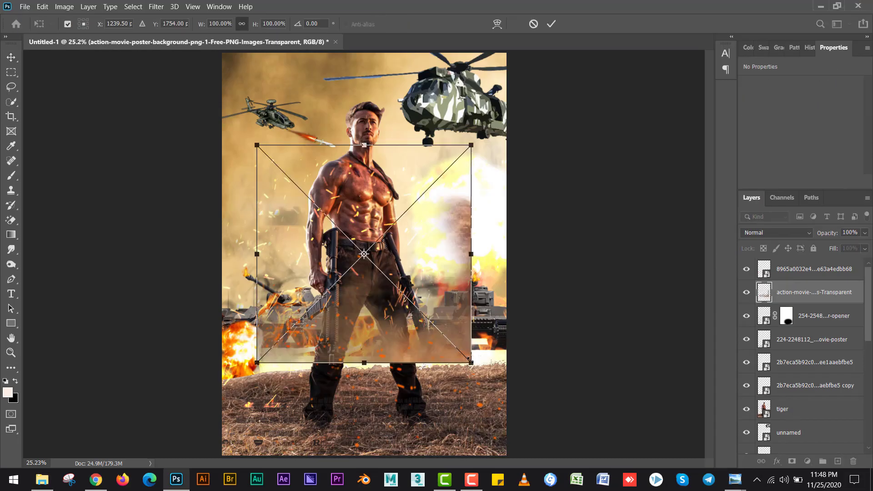
left_click_drag(471, 362, 519, 429)
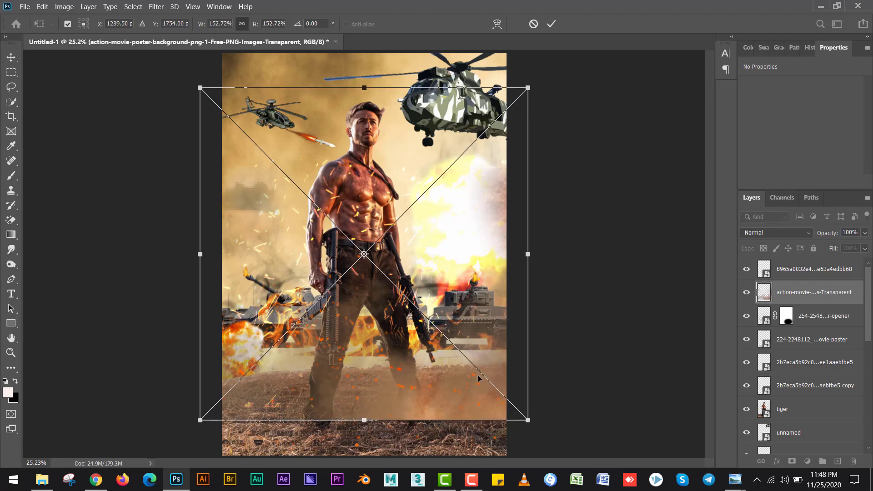
left_click_drag(478, 377, 490, 436)
key("Return")
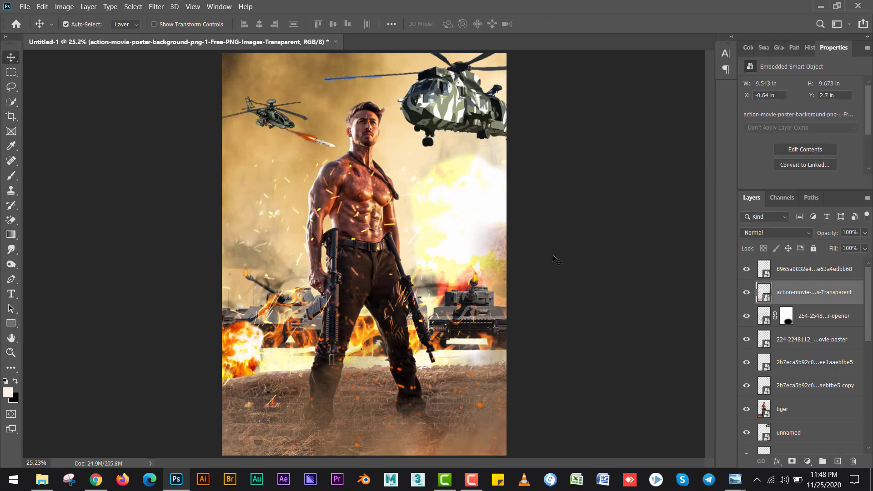
- Add a layer mask to the action-movie-poster-background image and paint out its area beside the hero's right arm
left_click(746, 294)
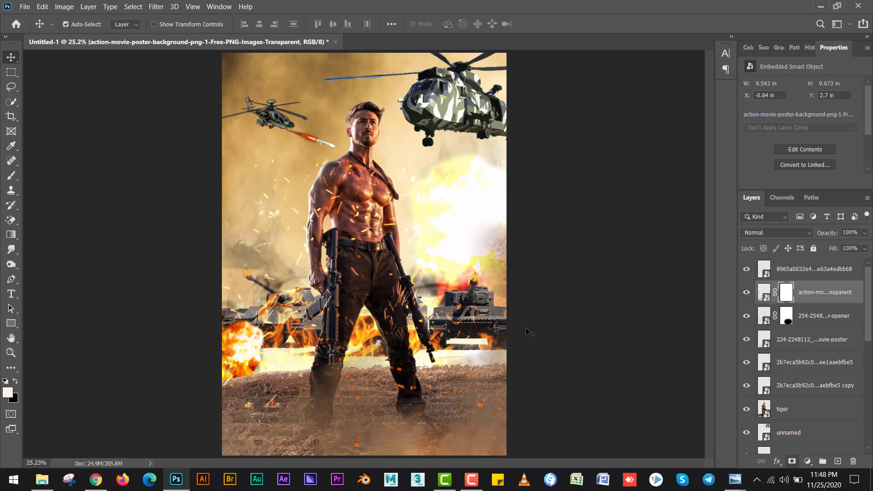
key("ctrl+backslash")
key("b")
key("x")
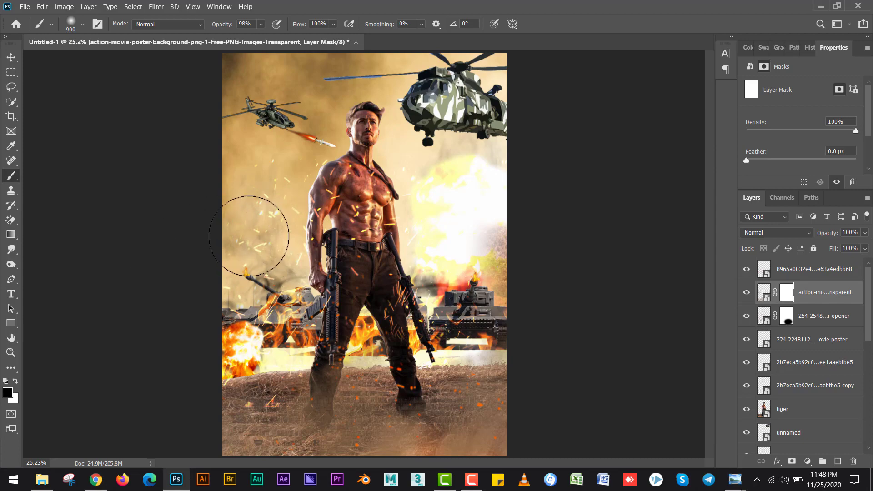
left_click_drag(251, 237, 296, 238)
key("v")
- Place the animated-smoke-png-9 image, scale it to 161.05%, rotate it -78.11°, and position it along the canvas's left edge
key("alt+Tab")
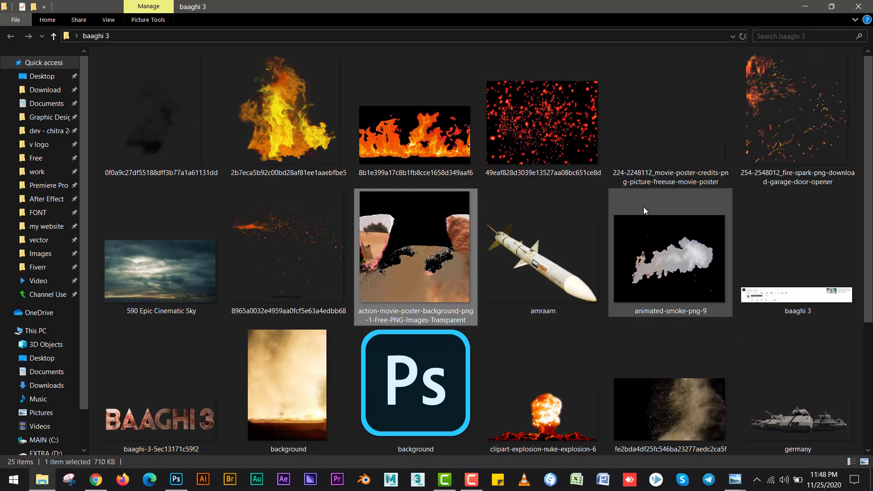
left_click_drag(657, 269, 540, 111)
left_click_drag(464, 221, 414, 269)
left_click_drag(576, 251, 324, 31)
left_click_drag(387, 278, 271, 258)
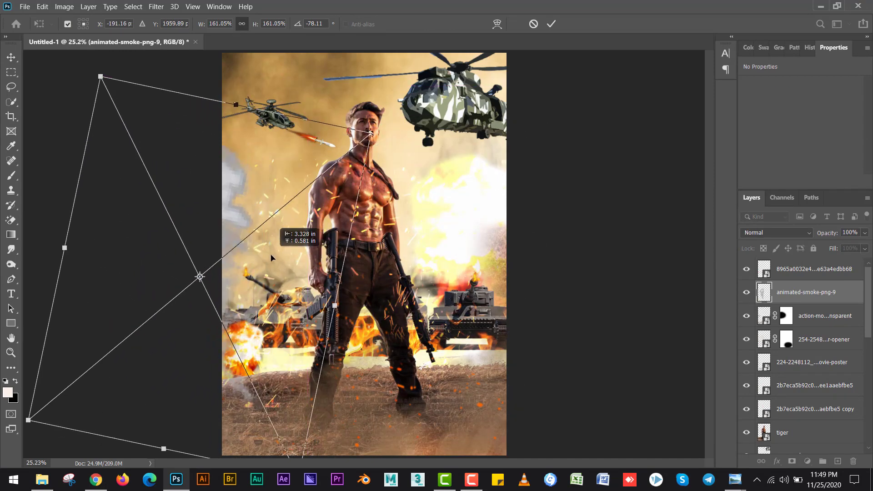
key("Return")
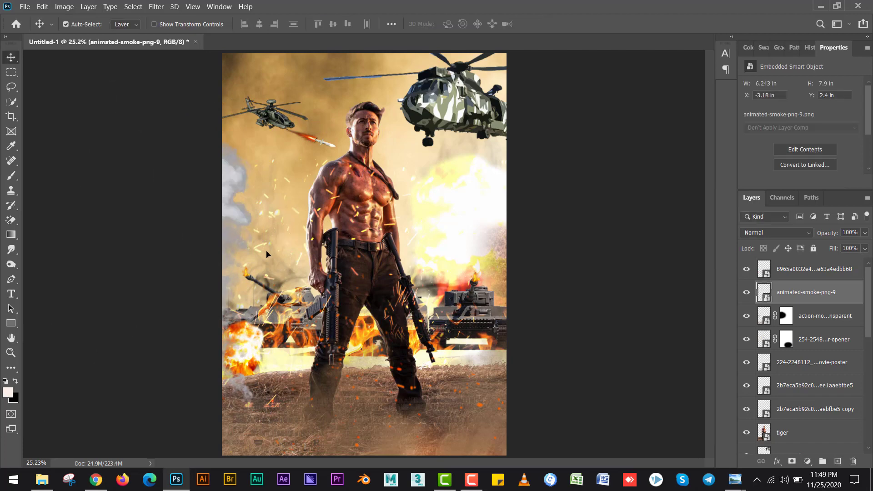
- Send the animated-smoke layer down the stack beneath the red sparks layer and set its blend mode to Divide
key("ctrl+bracketleft")
key("ctrl+bracketleft")
key("ctrl+bracketleft")
key("ctrl+bracketleft")
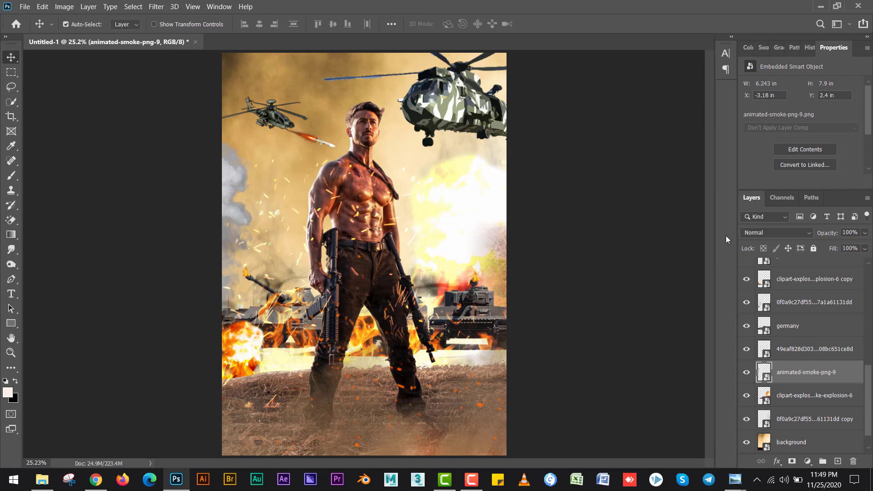
left_click(775, 232)
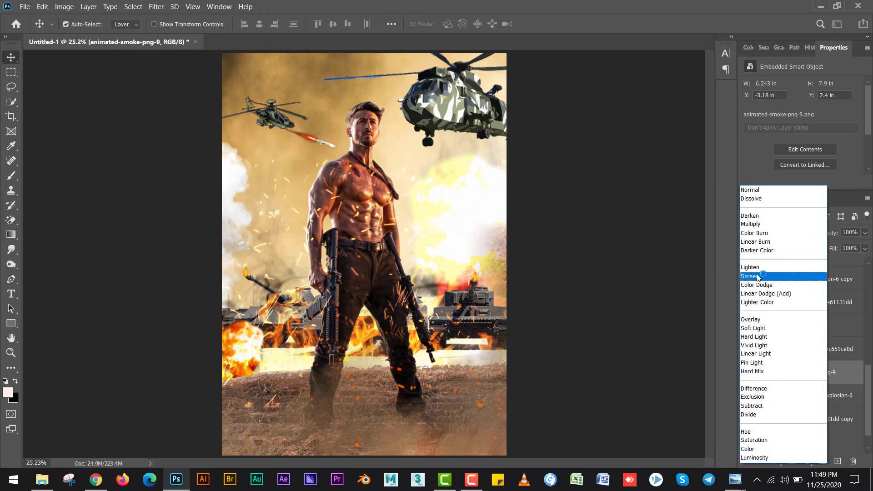
left_click(795, 415)
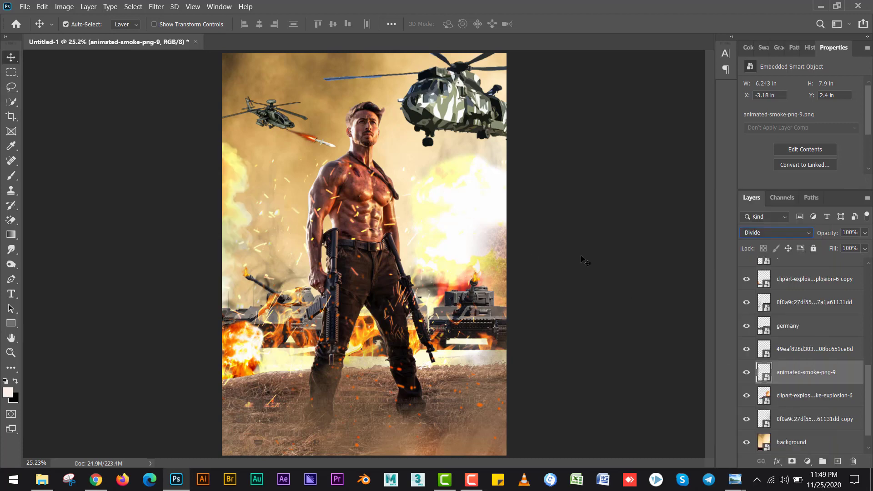
- Move the smoke layer below the large nuke-explosion layer and duplicate it to the canvas's lower right, at X 4.79 in, Y 5.8 in
left_click_drag(802, 385, 797, 417)
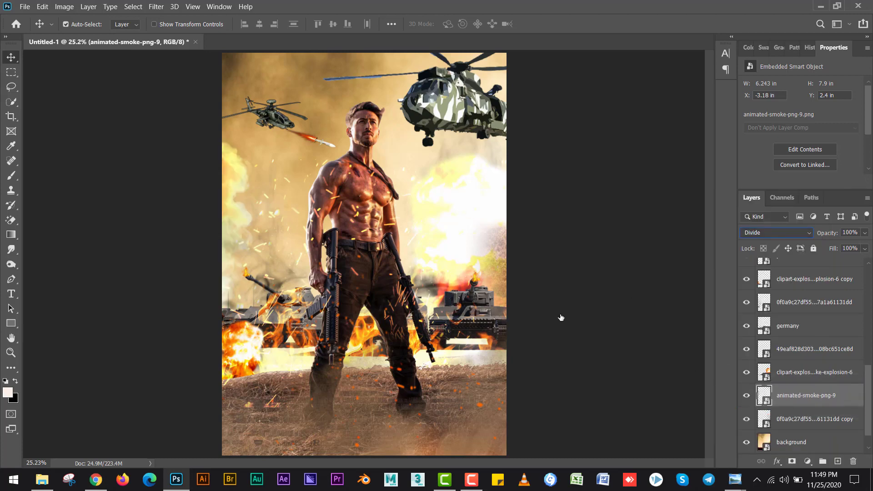
left_click_drag(228, 170, 495, 291)
left_click_drag(492, 260, 494, 258)
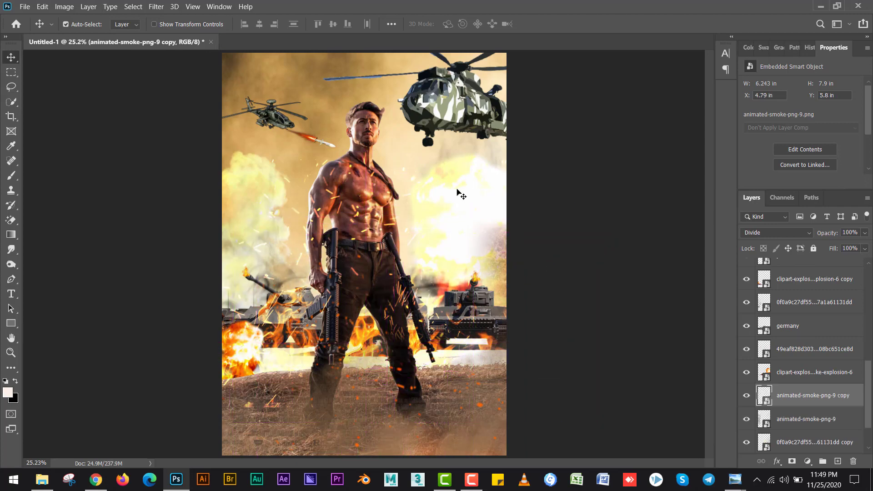
- Place the baaghi-3-5ec13171c59f2 title image, scale it to about 6 in wide over the hero's lower legs, and bring it to the front
key("alt+Tab")
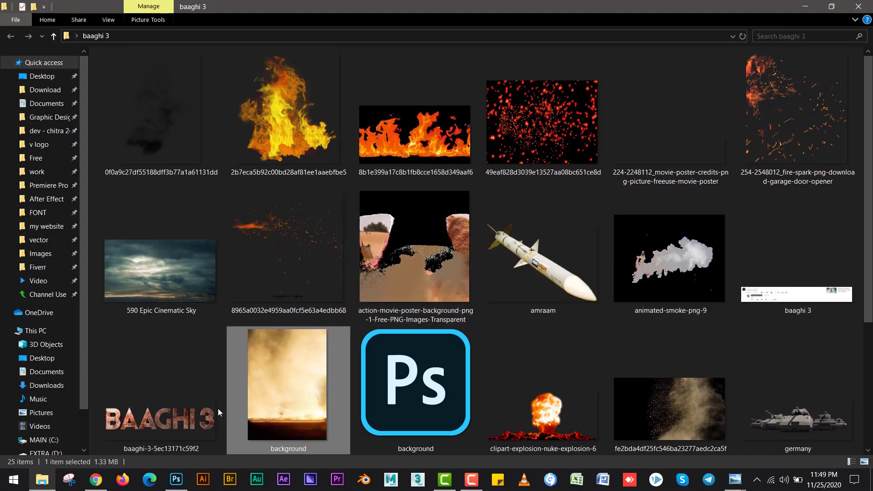
left_click_drag(185, 411, 364, 273)
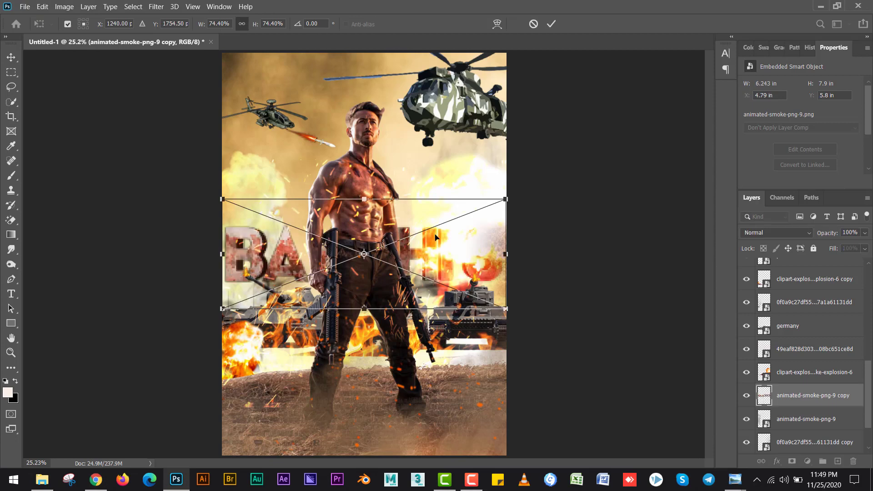
left_click_drag(439, 247, 439, 364)
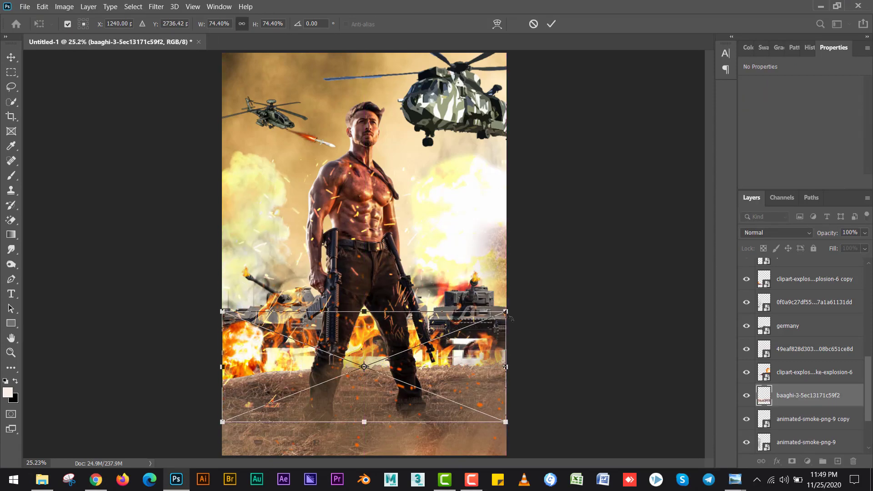
left_click_drag(505, 312, 469, 329)
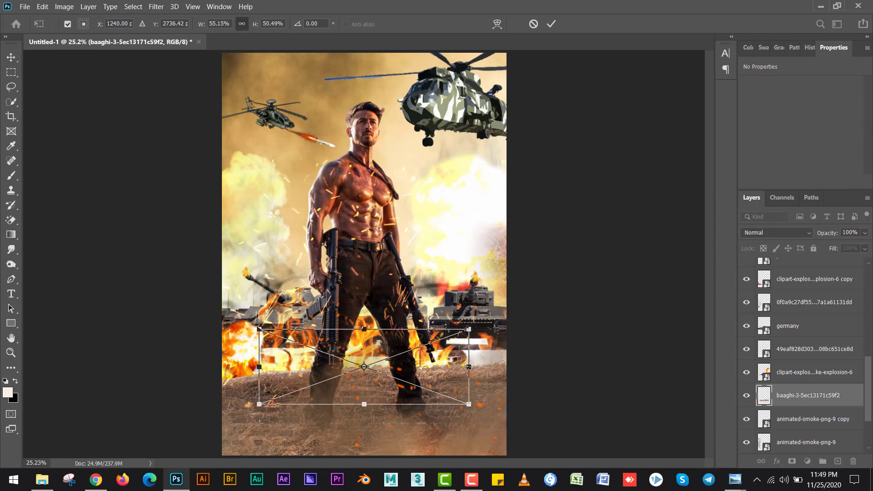
key("Return")
key("ctrl+shift+bracketright")
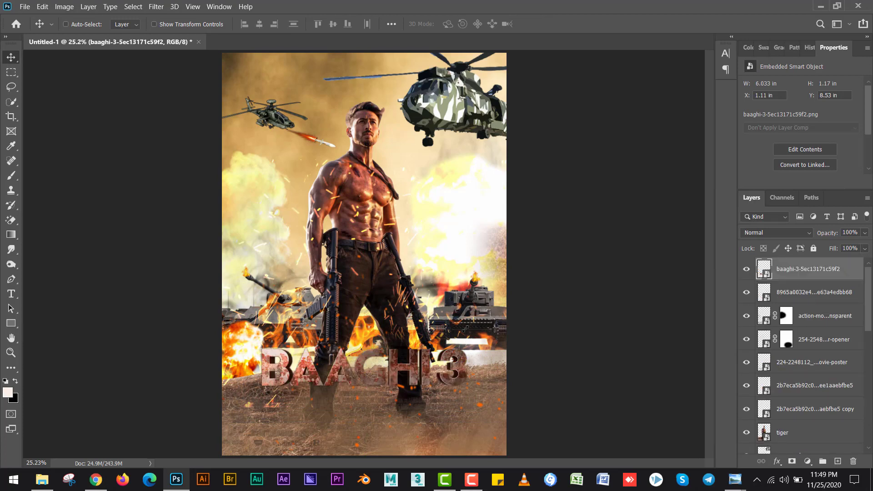
- Reposition the BAAGHI 3 title higher across the hero's legs, at X 1.11 in, Y 8.26 in
left_click_drag(465, 328, 464, 330)
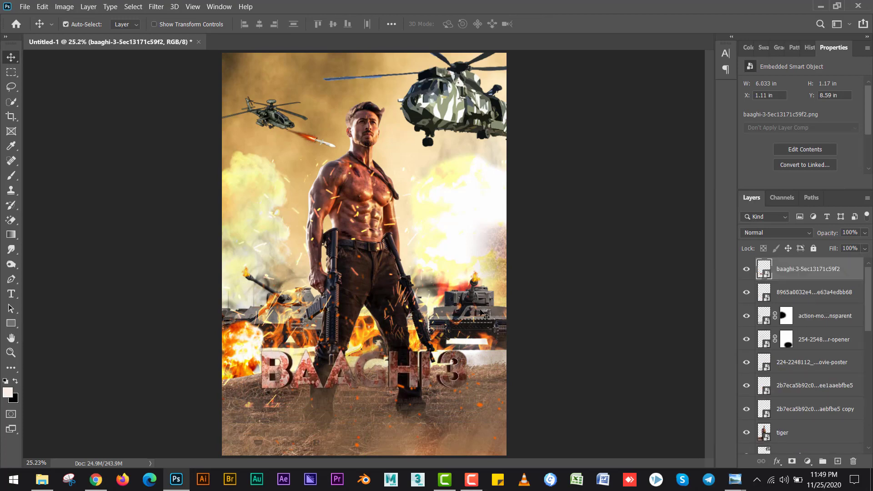
key("shift+Up")
key("shift+Up")
key("shift+Up")
key("shift+Up")
key("shift+Up")
key("shift+Up")
key("shift+Up")
key("shift+Up")
key("shift+Up")
key("shift+Up")
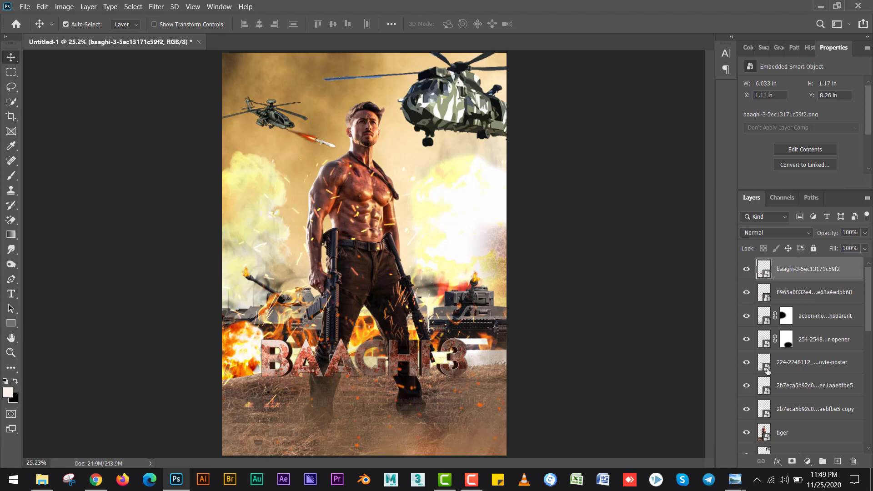
- Raise the movie-poster credits layer up the stack to directly beneath the BAAGHI 3 title layer
key("alt+Tab")
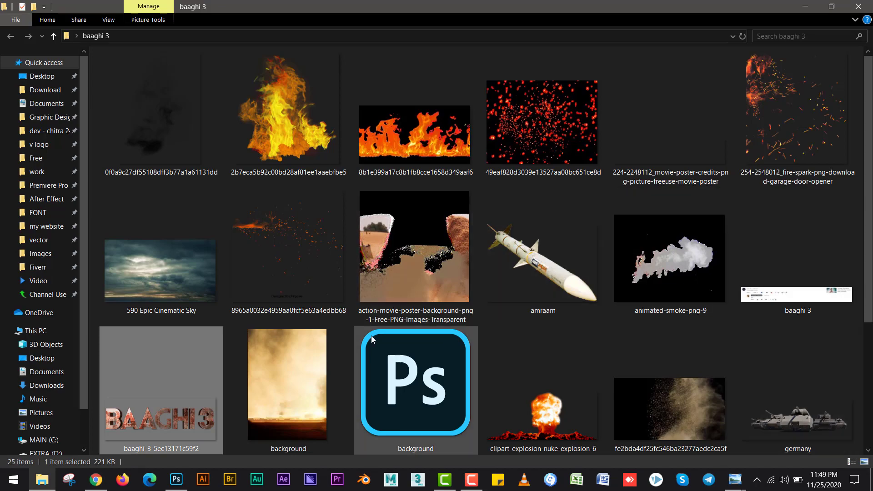
key("alt+Tab")
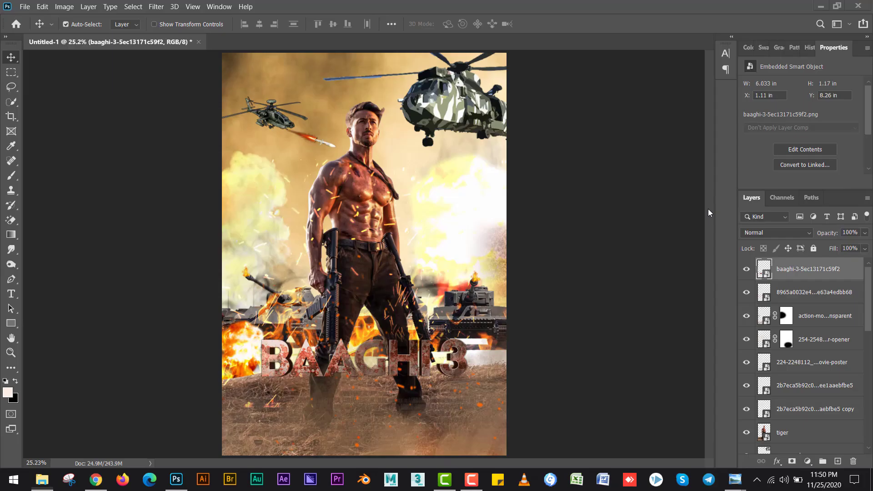
left_click(795, 369)
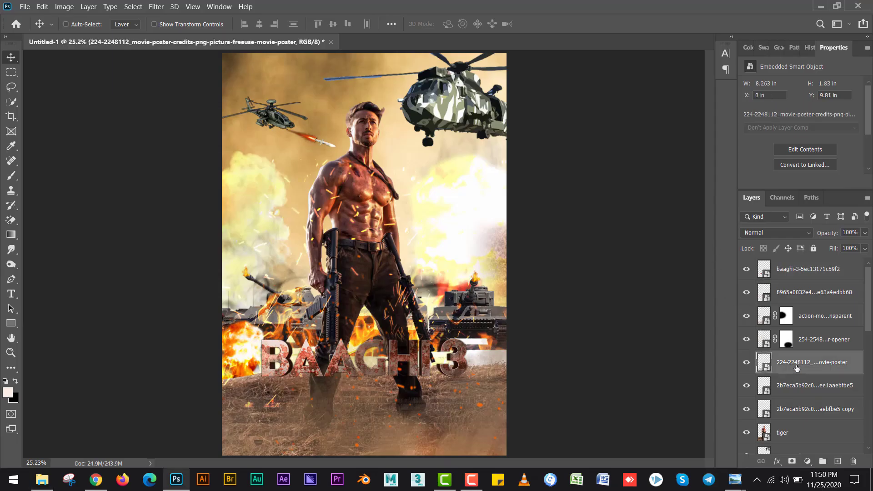
key("ctrl+shift+bracketright")
key("ctrl+bracketleft")
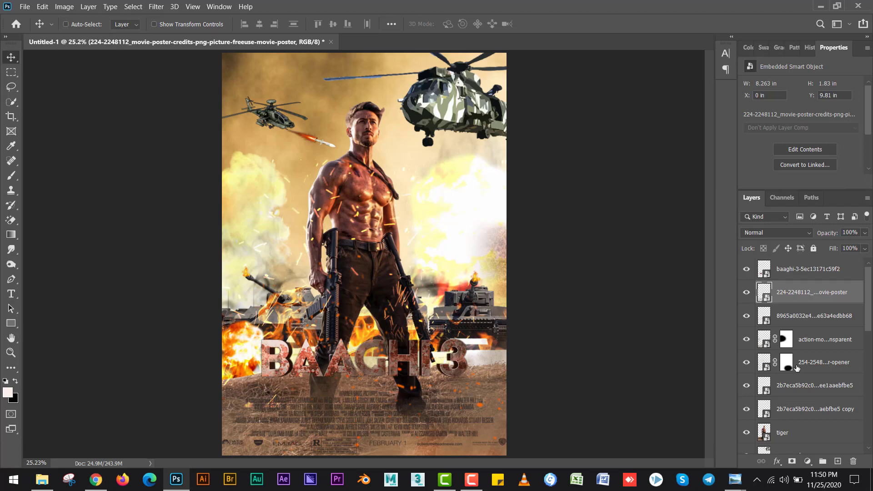
left_click(428, 366)
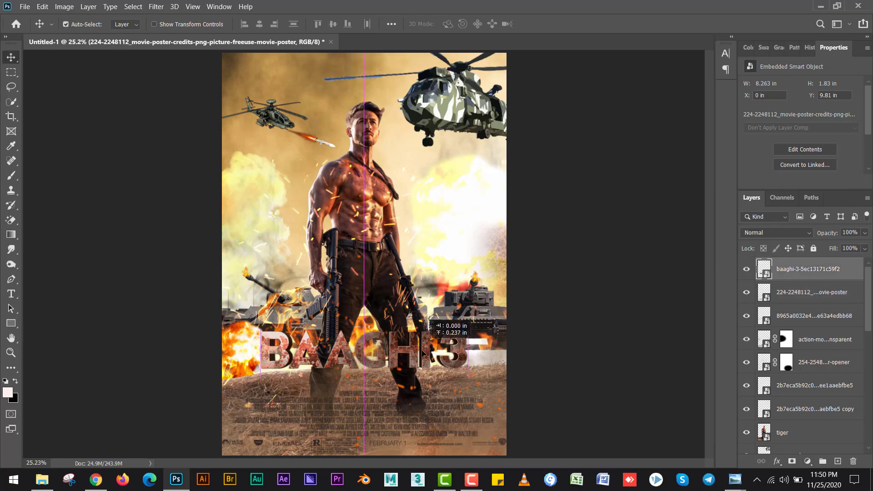
- Place the smoke picture named image across the canvas's lower part at Y 6.24 in and move its layer beneath the fire-spark layer
key("alt+Tab")
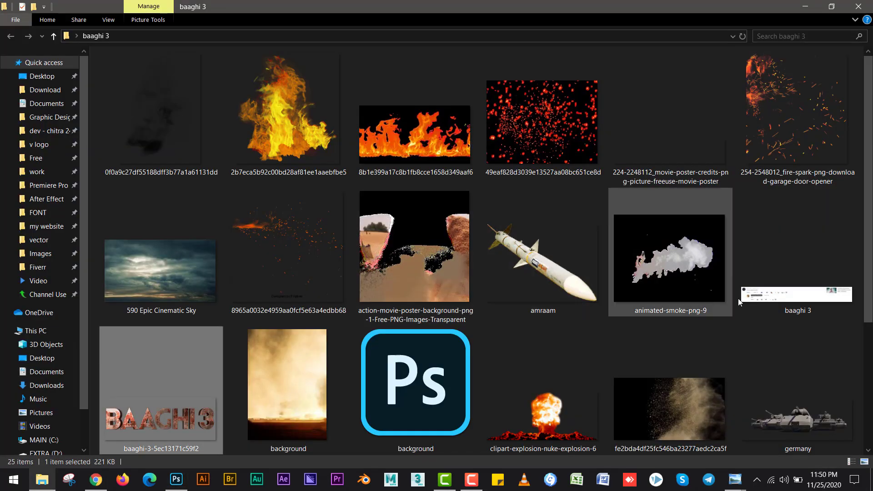
scroll(858, 391, "down", 3)
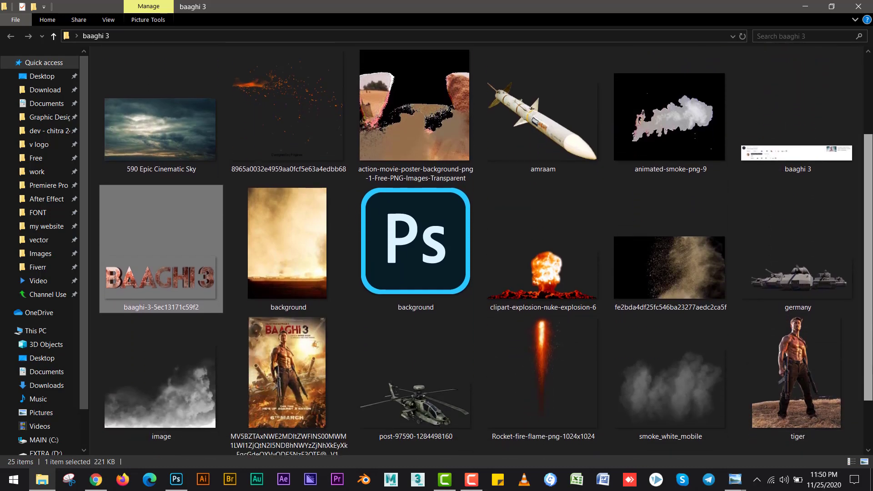
left_click_drag(160, 383, 432, 382)
key("alt+Tab")
left_click_drag(431, 258, 435, 355)
key("Return")
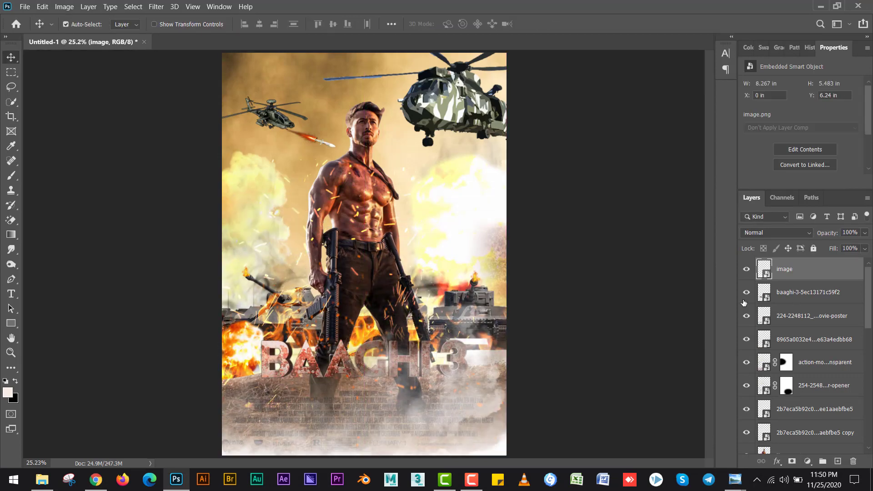
left_click_drag(793, 317, 785, 399)
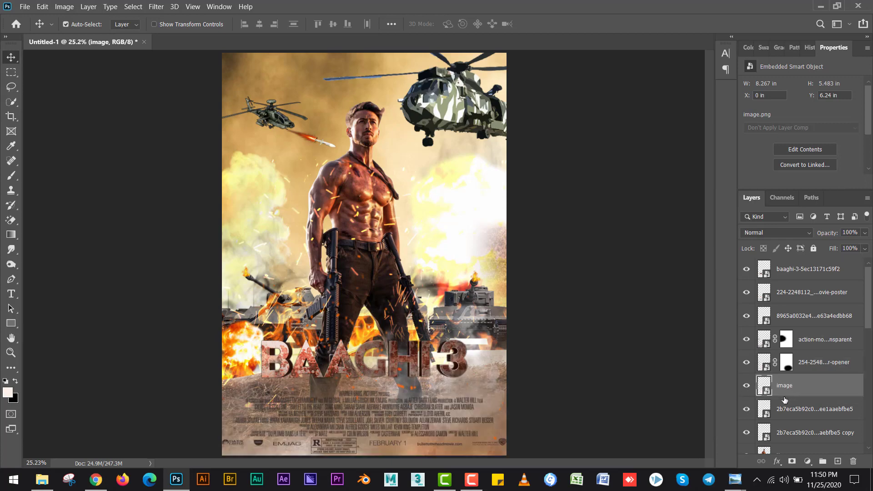
- Set the image smoke layer's blend mode to Hard Light and toggle its visibility to compare the effect
left_click(766, 236)
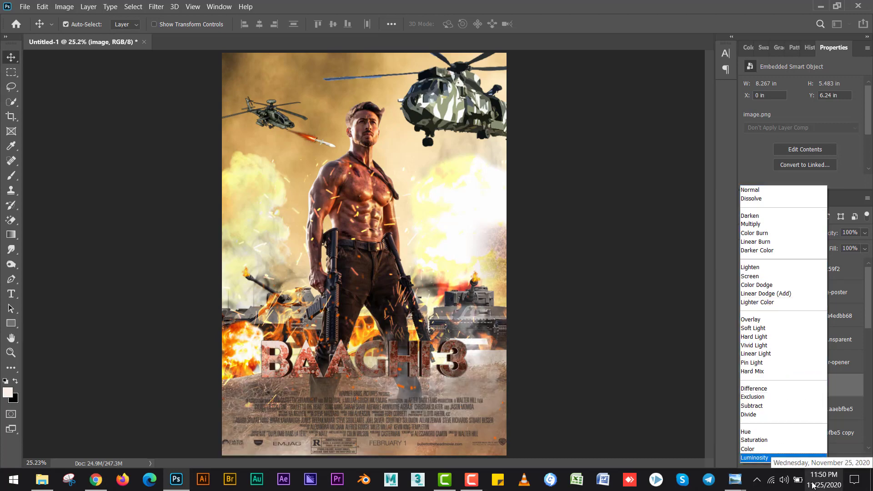
key("Escape")
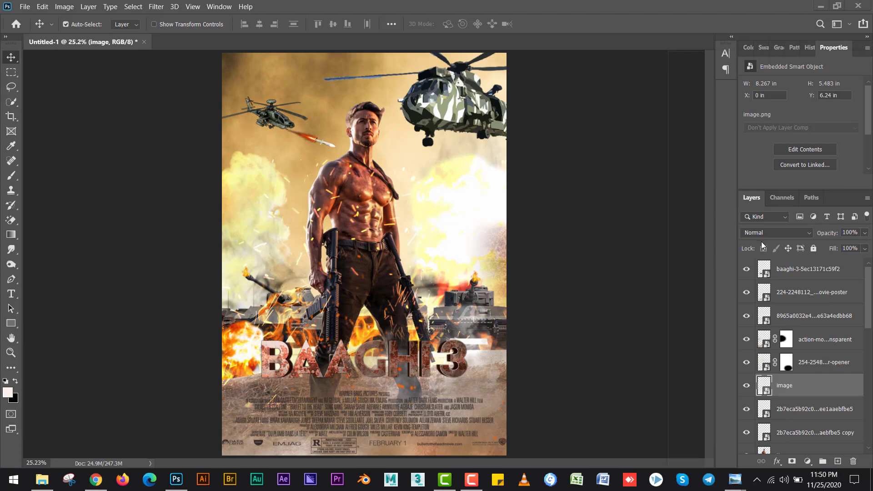
key("super+alt+d")
key("Escape")
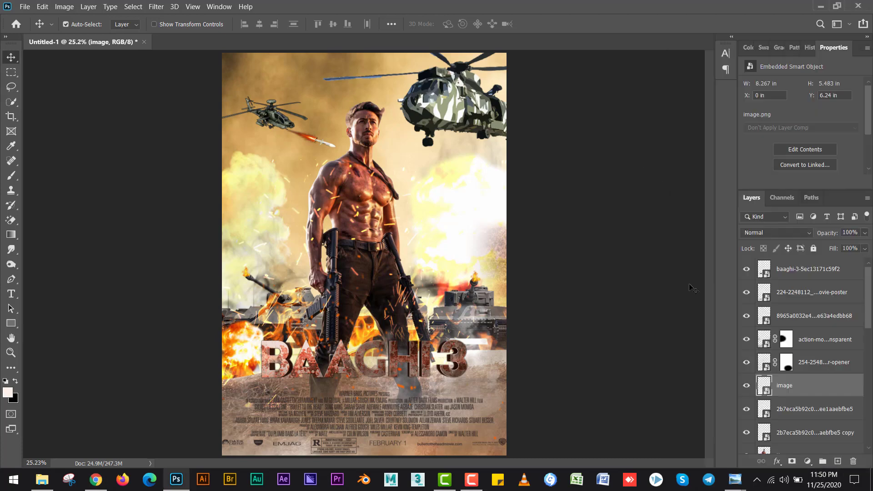
left_click(750, 233)
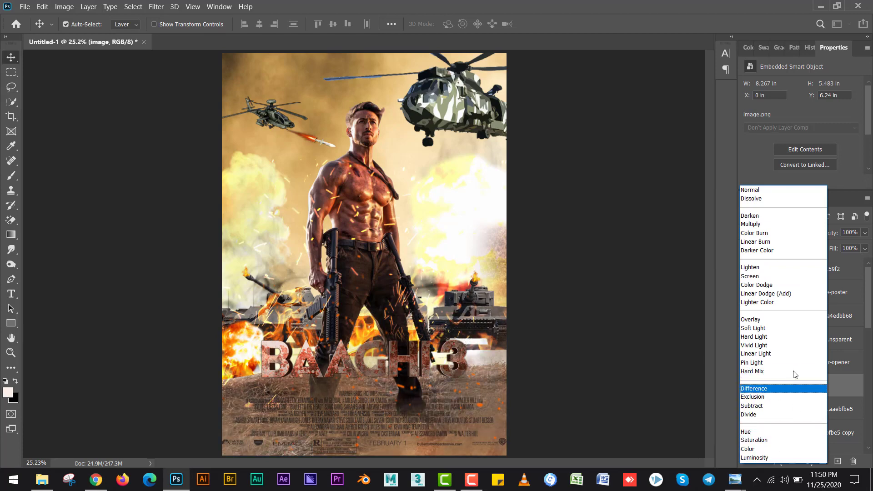
left_click(792, 340)
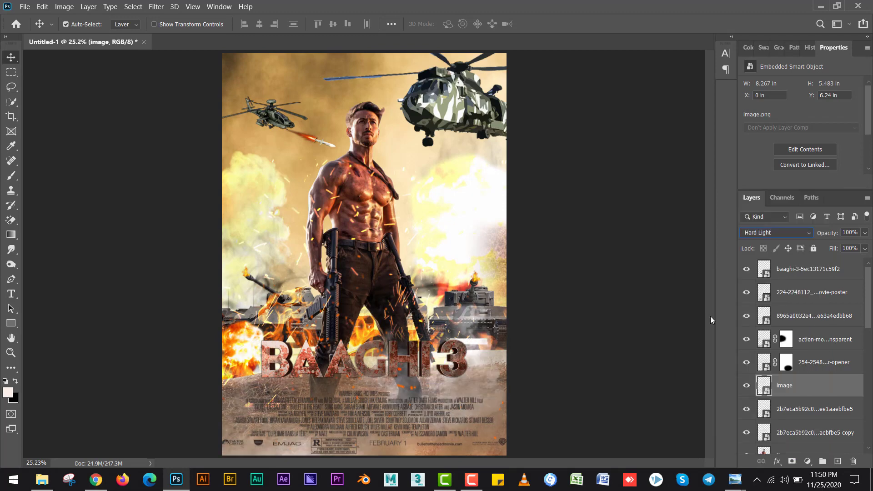
left_click(744, 385)
left_click(744, 386)
- Place smoke_white_mobile, scale it to about 113%, and position it over the lower canvas at X -1.58 in, Y 3.57 in
key("alt+Tab")
left_click(640, 329)
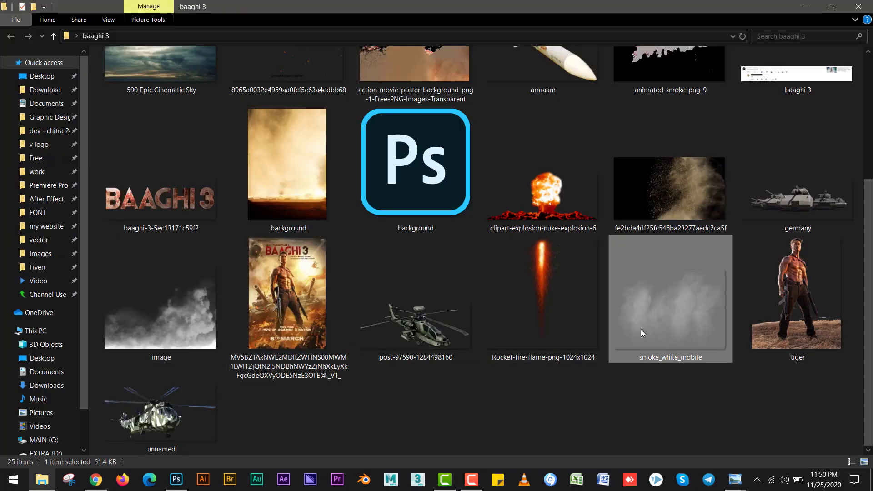
left_click_drag(641, 329, 435, 241)
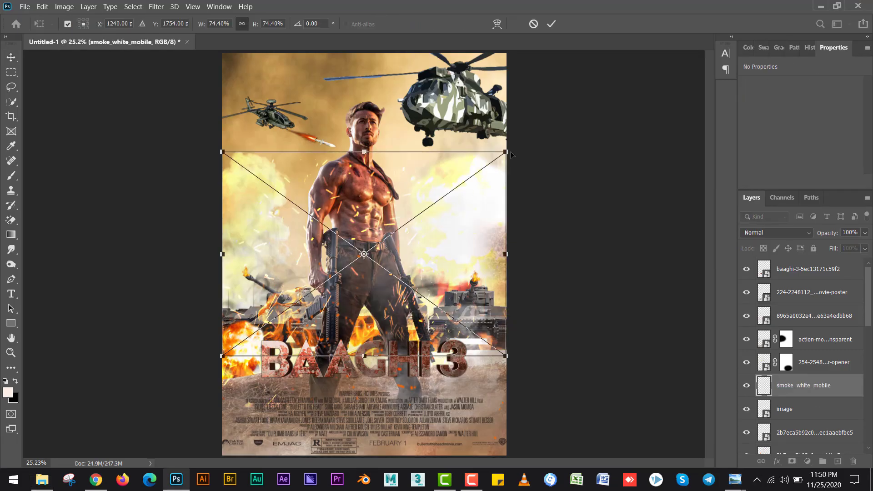
left_click_drag(508, 148, 579, 100)
left_click_drag(482, 201, 483, 292)
key("Return")
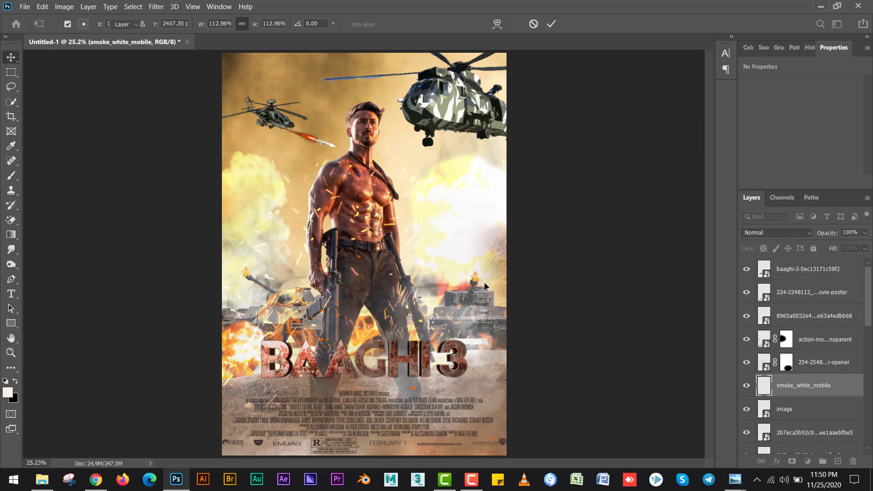
- Move the smoke_white_mobile layer beneath the image smoke layer and set its blend mode to Luminosity
key("ctrl+bracketleft")
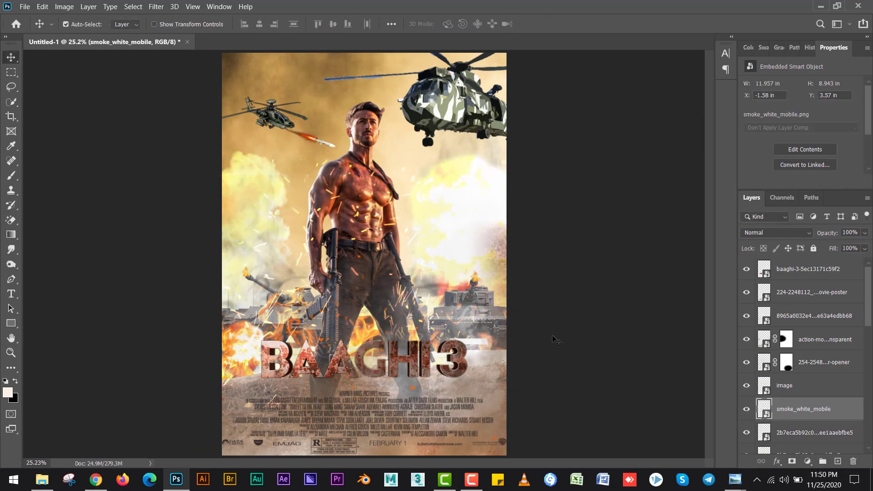
left_click(759, 231)
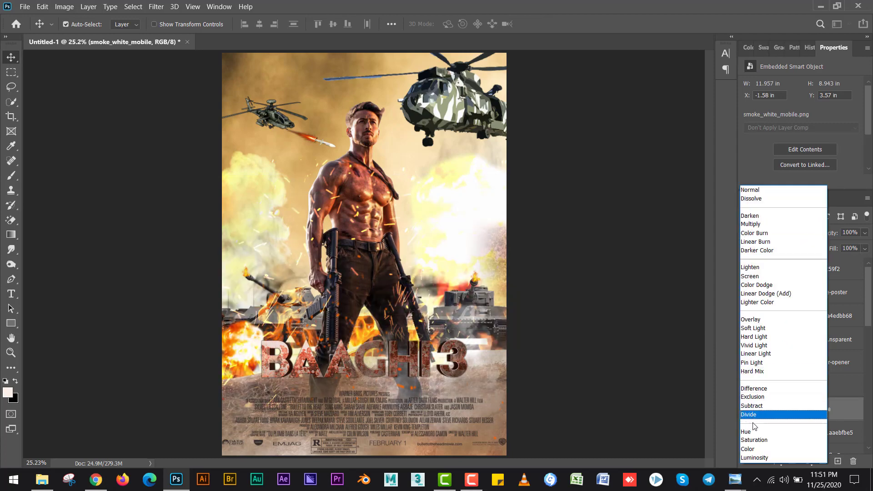
left_click(755, 458)
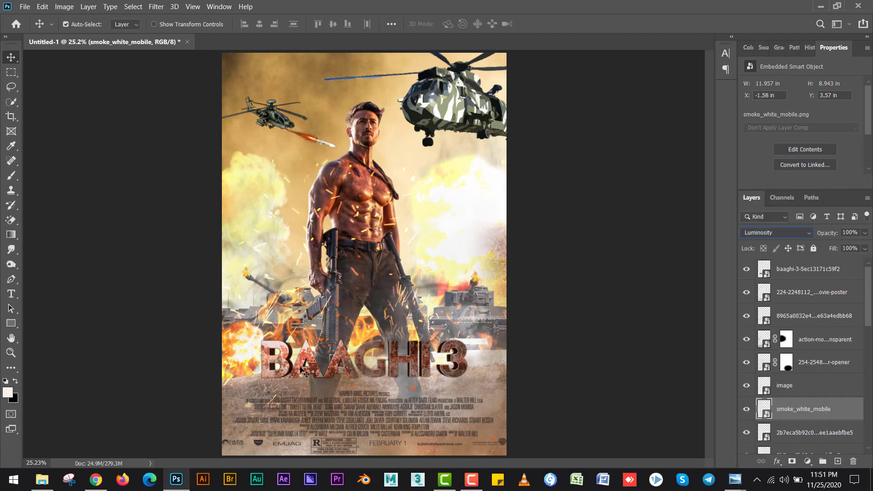
- Place the Rocket-fire-flame-png-1024x1024 image and rotate it nearly horizontal over the title at X 0.55 in, Y 6.9 in
key("alt+Tab")
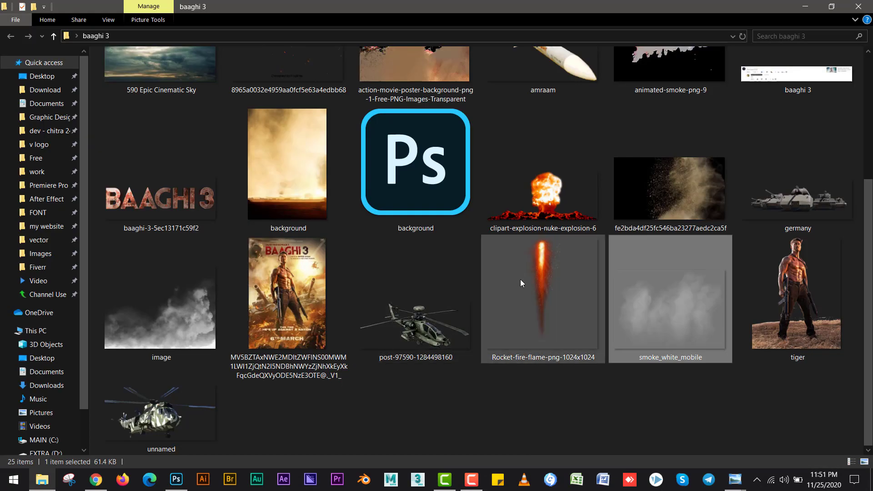
left_click_drag(520, 280, 388, 374)
key("alt+Tab")
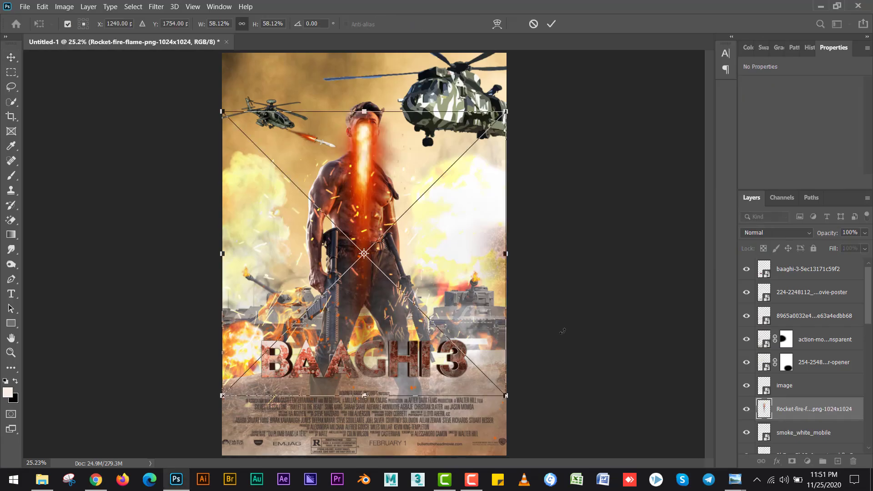
left_click_drag(482, 241, 410, 306)
left_click_drag(609, 273, 593, 375)
left_click_drag(521, 276, 496, 296)
key("Return")
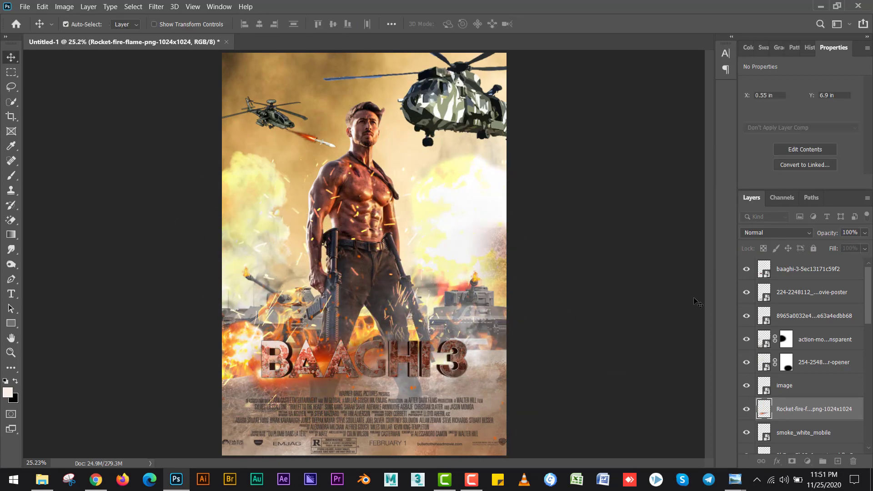
- Move the rocket flame layer above the BAAGHI 3 title layer and clip it to the title
key("alt+Tab")
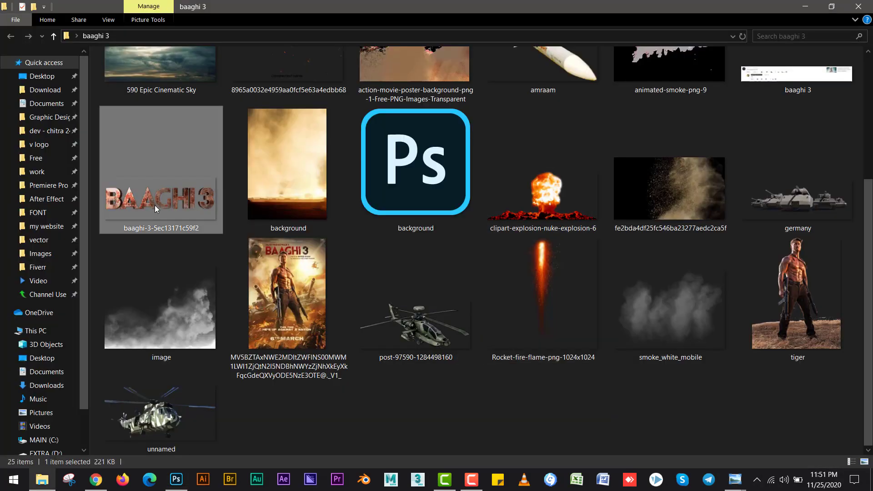
key("alt+Tab")
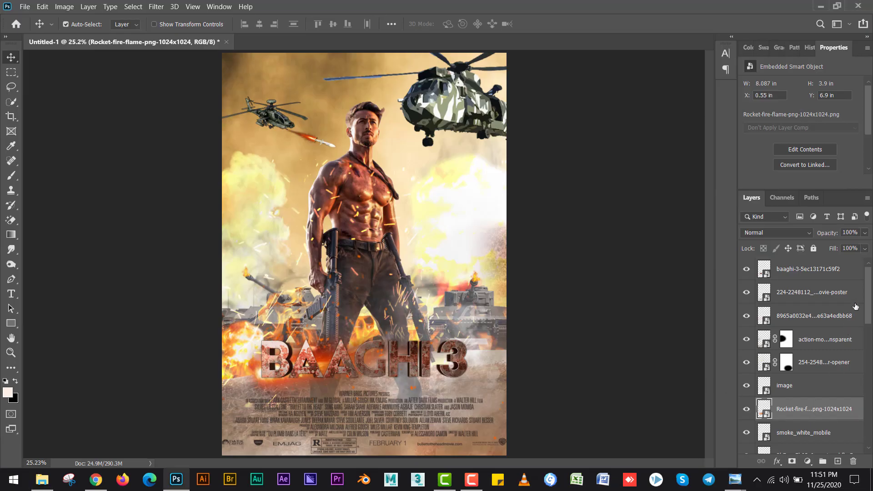
mouse_move(868, 301)
left_mouse_down()
mouse_move(868, 341)
mouse_move(870, 302)
left_mouse_up()
left_click_drag(778, 413, 780, 277)
left_click(779, 277, "alt")
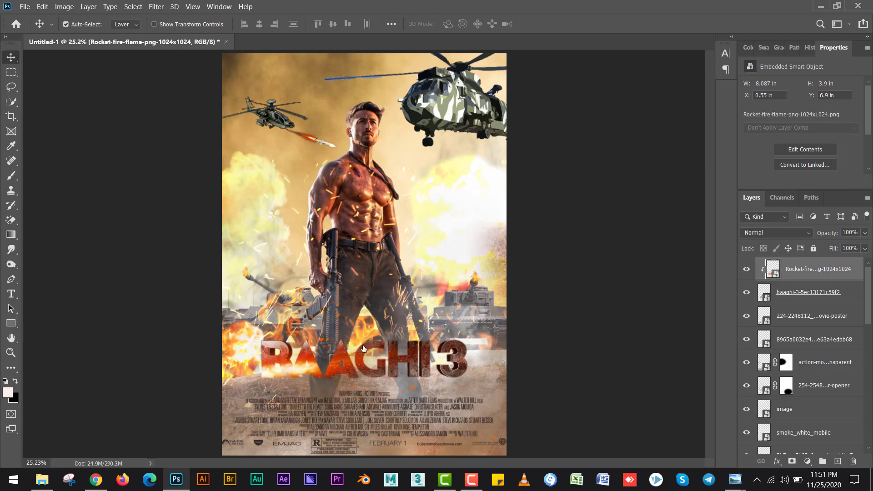
- Enlarge and rotate the clipped rocket flame to about 14.3 in wide across the title and set its blend mode to Color Dodge
left_click_drag(327, 370, 357, 363)
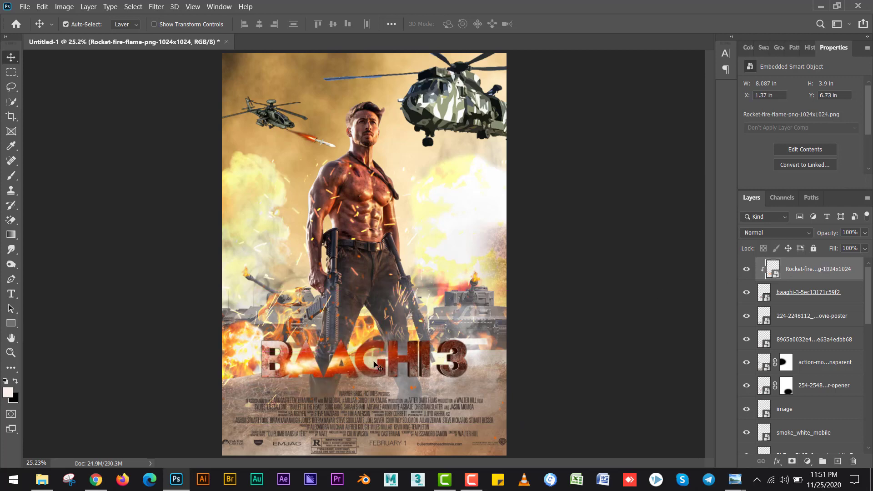
key("ctrl+t")
left_click_drag(535, 188, 672, 108)
left_click_drag(522, 313, 538, 308)
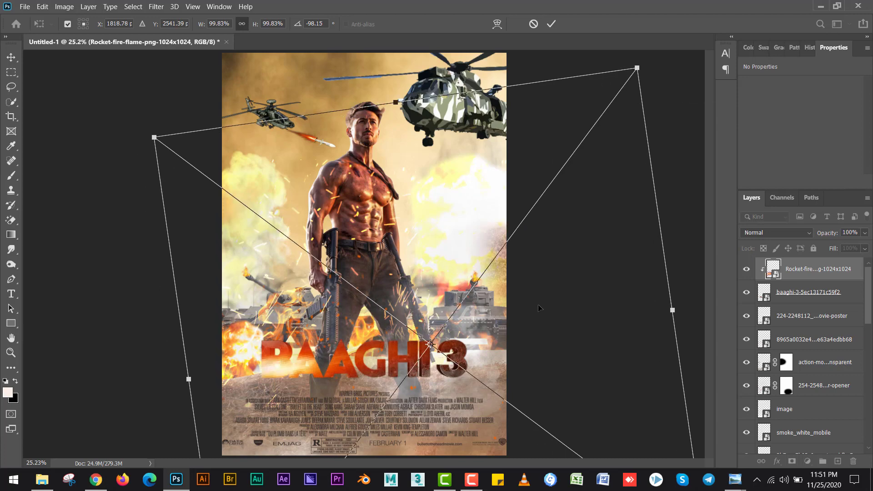
left_click_drag(661, 275, 695, 315)
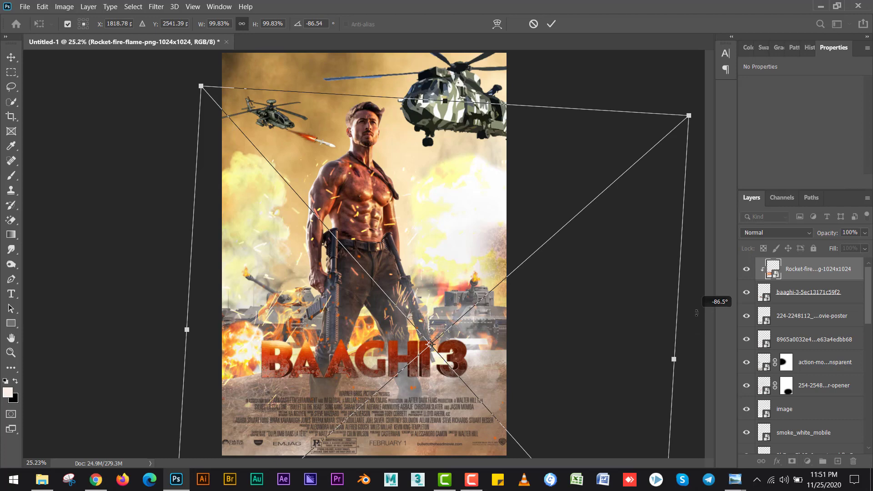
key("Return")
left_click(757, 236)
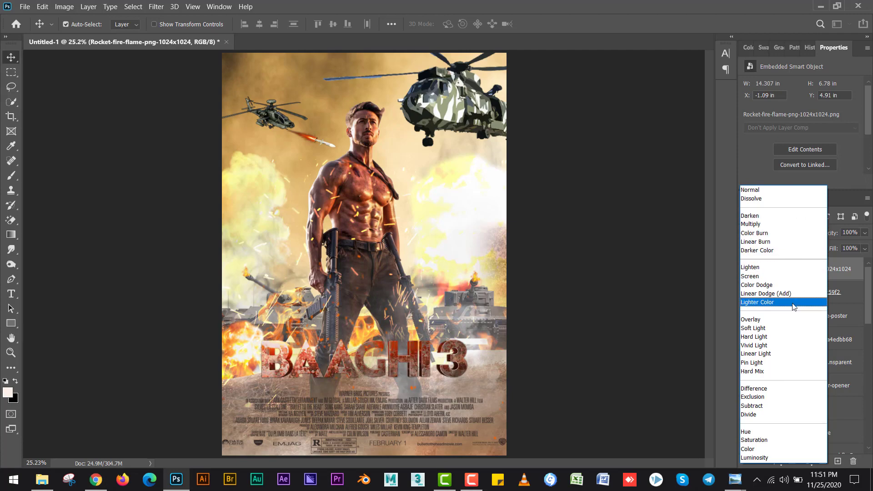
left_click(780, 286)
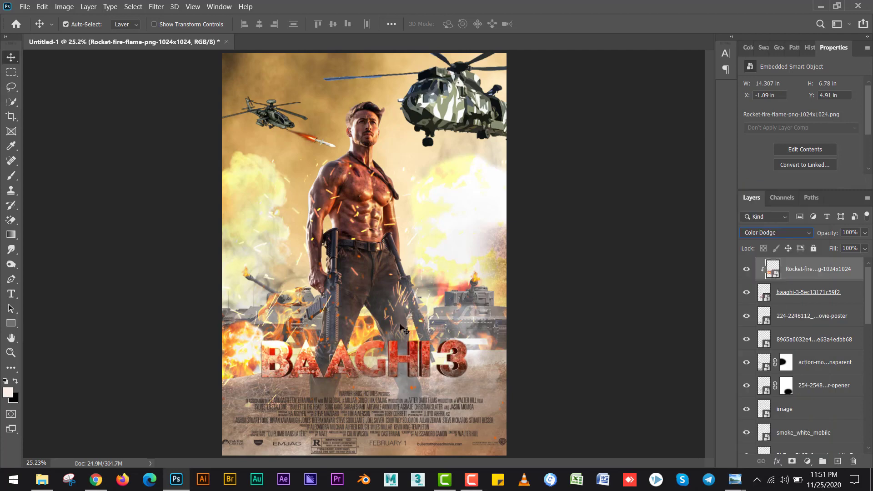
- Place the 2b7eca5b92c00bd28af81ee1aaebfbe5 flame image, shrink it to about 0.66 in wide, and position it on the title's first A
key("alt+Tab")
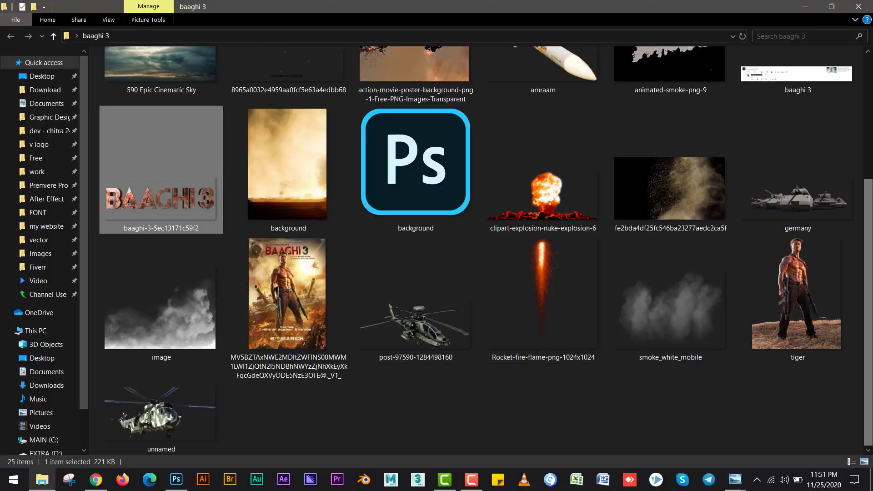
scroll(287, 182, "up", 3)
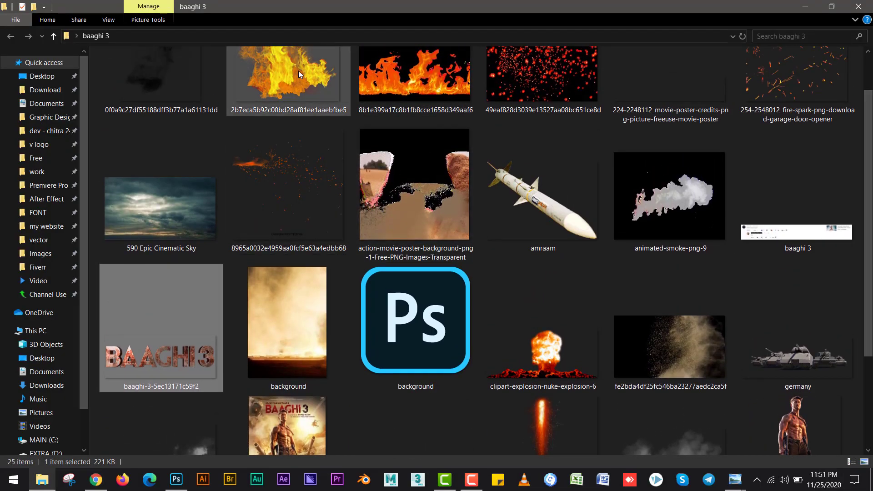
left_click_drag(299, 70, 444, 253)
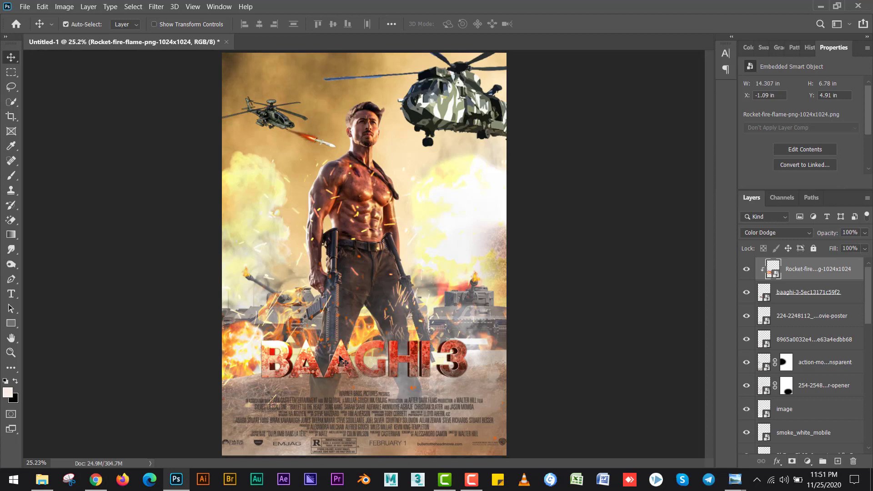
left_click_drag(223, 102, 351, 237)
key("Return")
left_click_drag(364, 268, 313, 359)
key("z")
left_click_drag(366, 373, 377, 389)
left_click_drag(260, 364, 291, 364)
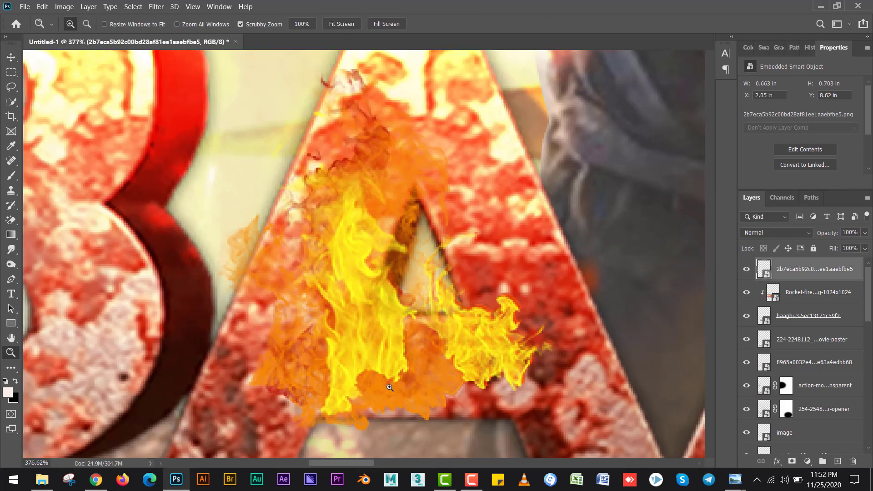
- Move the flame toward the middle of the title's first A and scale it to 4.15%, about 0.54 in wide
key("v")
left_click_drag(382, 291, 423, 287)
key("ctrl+t")
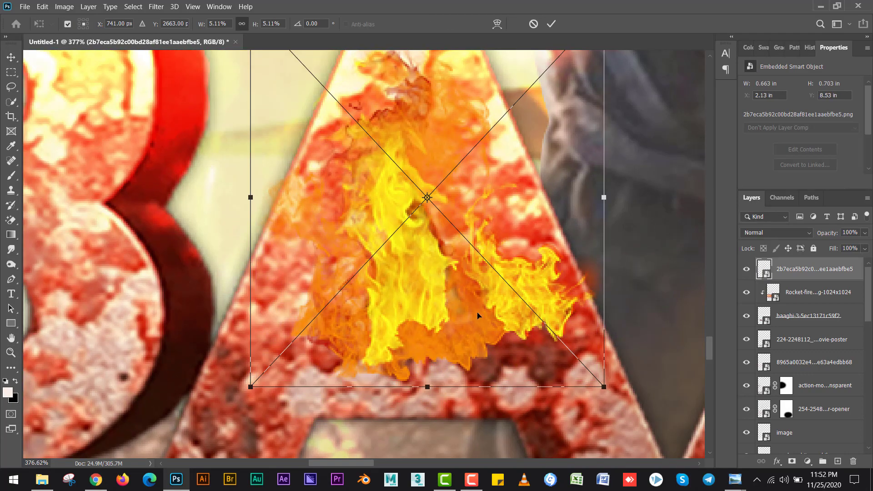
left_click_drag(598, 382, 542, 375)
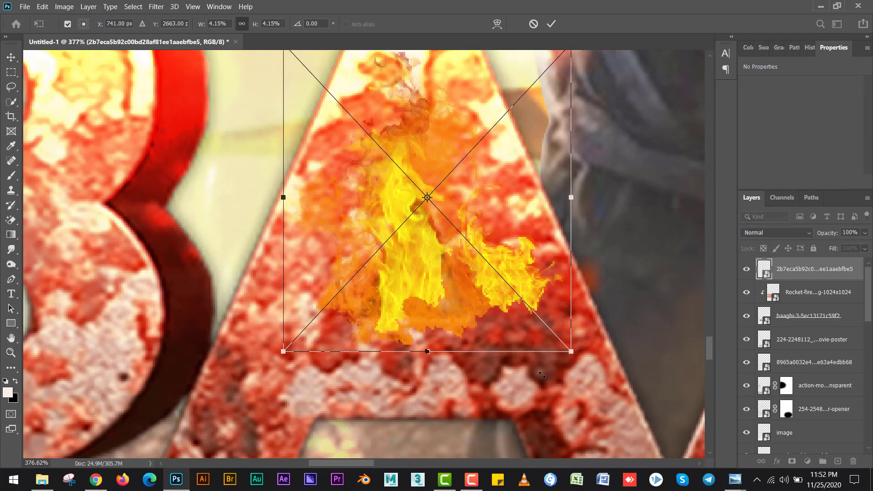
key("Return")
key("ctrl+0")
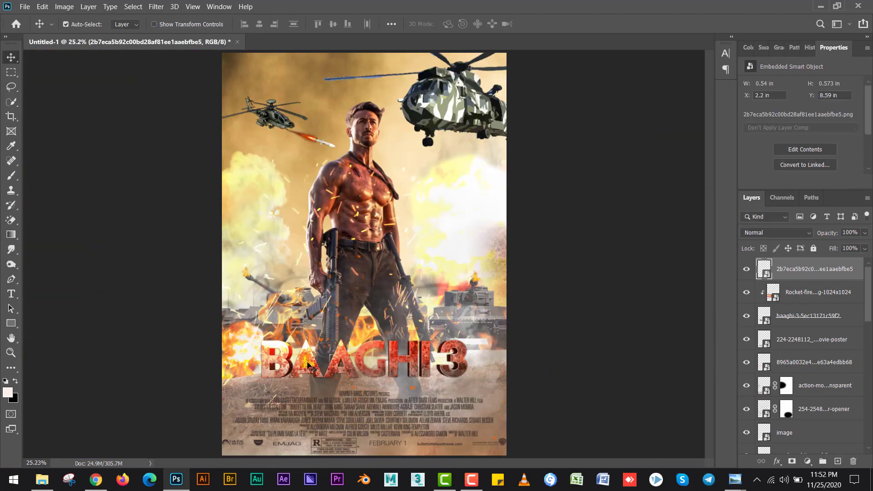
- Duplicate the small flame onto the title's second A at about X 3.24 in, Y 8.59 in
left_click_drag(309, 366, 345, 366)
key("ctrl+plus")
key("ctrl+plus")
key("ctrl+plus")
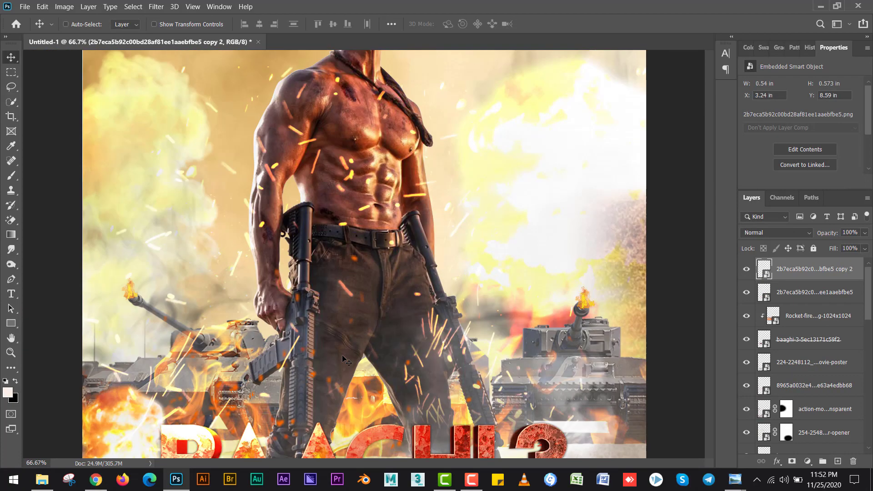
scroll(345, 361, "down", 5)
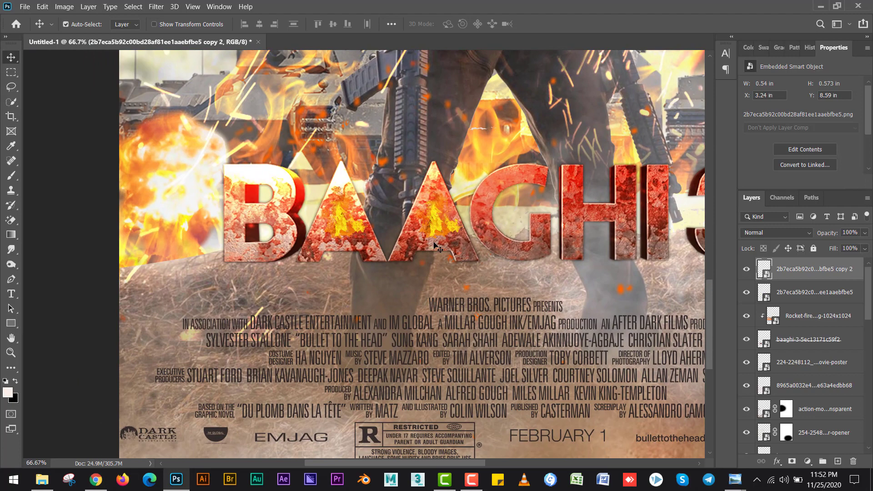
left_click_drag(429, 224, 430, 225)
- Set the blend mode of both small flame layers to Color Dodge and check the title without and with the flame
left_click(797, 296, "ctrl")
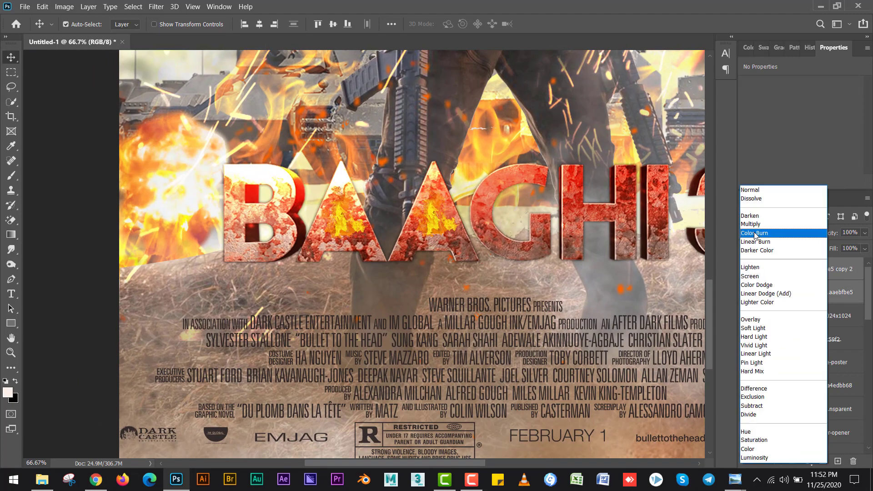
left_click(756, 233)
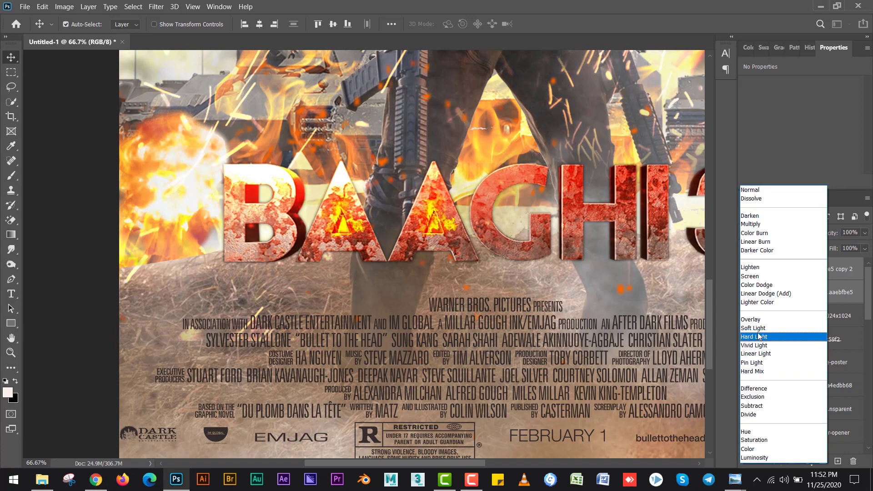
left_click(764, 287)
key("ctrl+0")
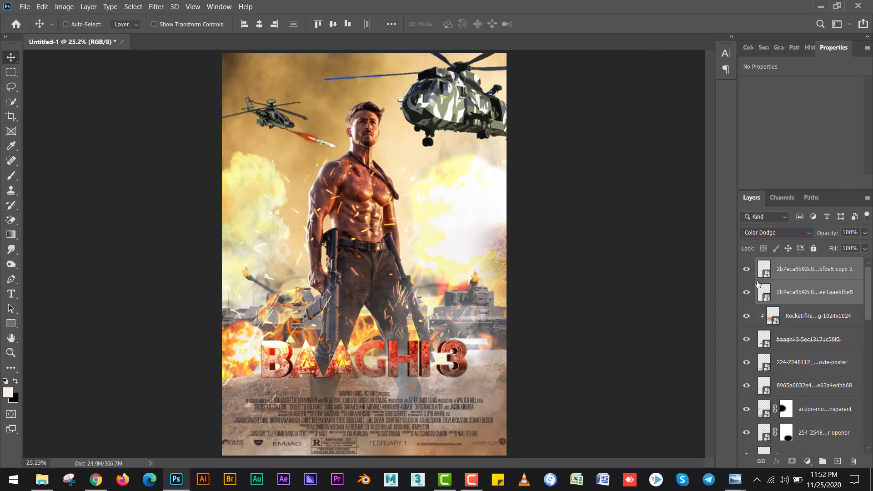
left_click(745, 288)
left_click(746, 290)
- Place the 590 Epic Cinematic Sky image across the poster's upper part, about 8.83 in wide, at X -0.28 in, Y -0.11 in
key("alt+Tab")
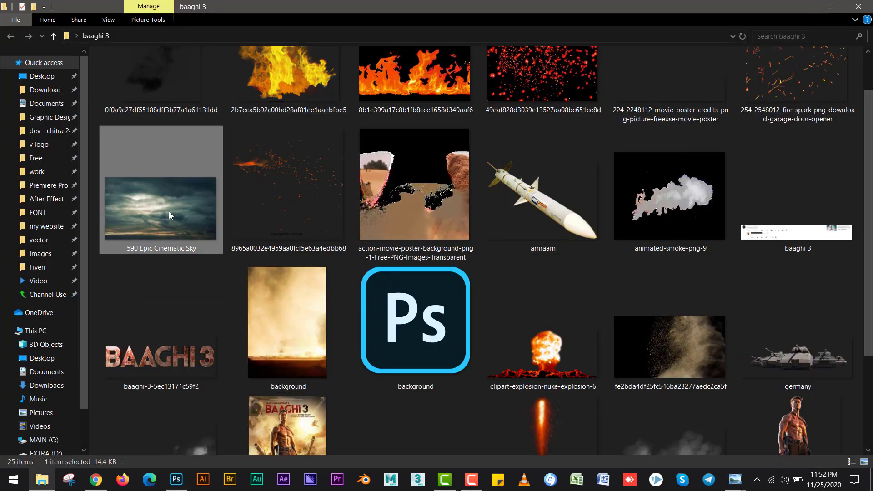
key("alt+Tab")
left_click_drag(419, 189, 407, 63)
left_click_drag(494, 208, 514, 212)
key("Return")
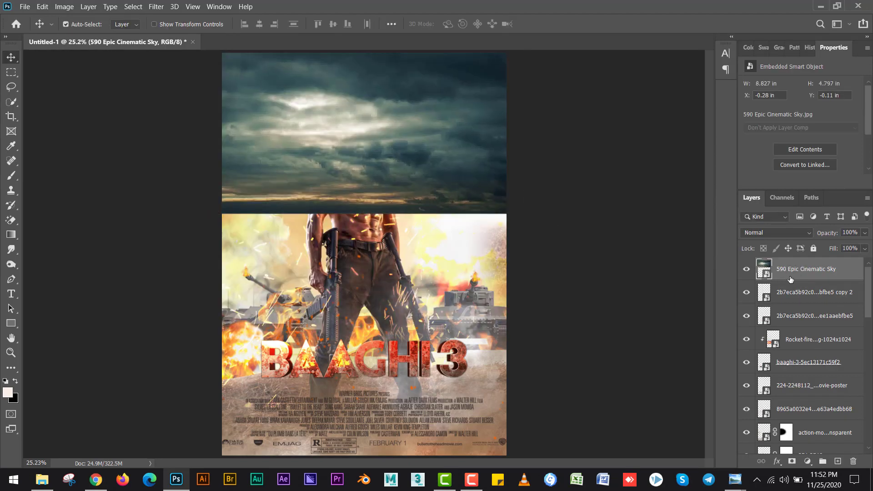
- Add a layer mask to the sky and fade out its lower part with a linear black-to-white gradient
left_click(792, 461)
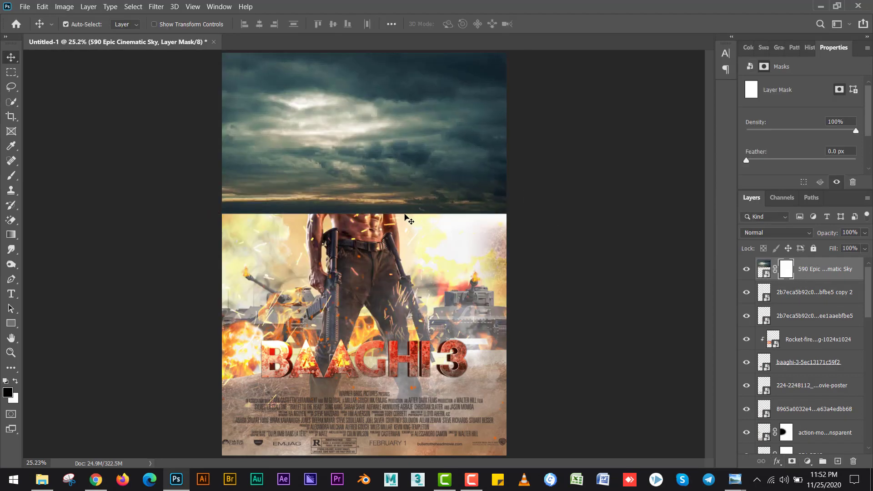
key("g")
left_click(102, 22)
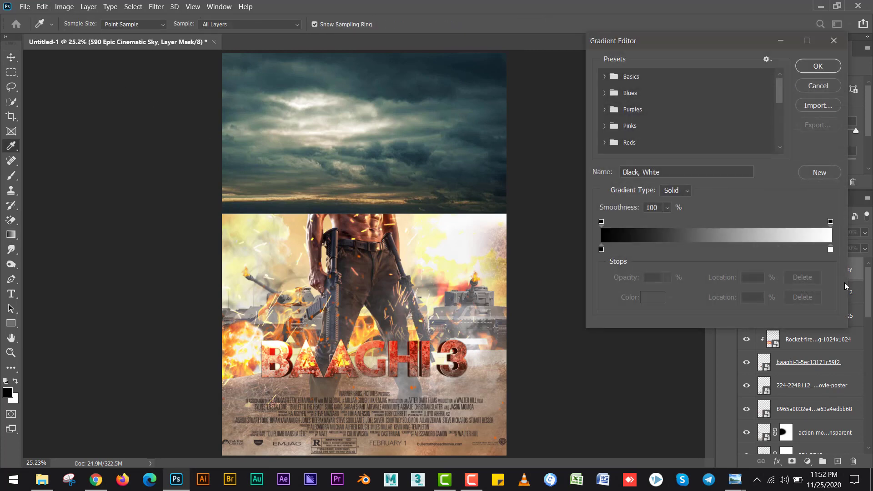
left_click(819, 66)
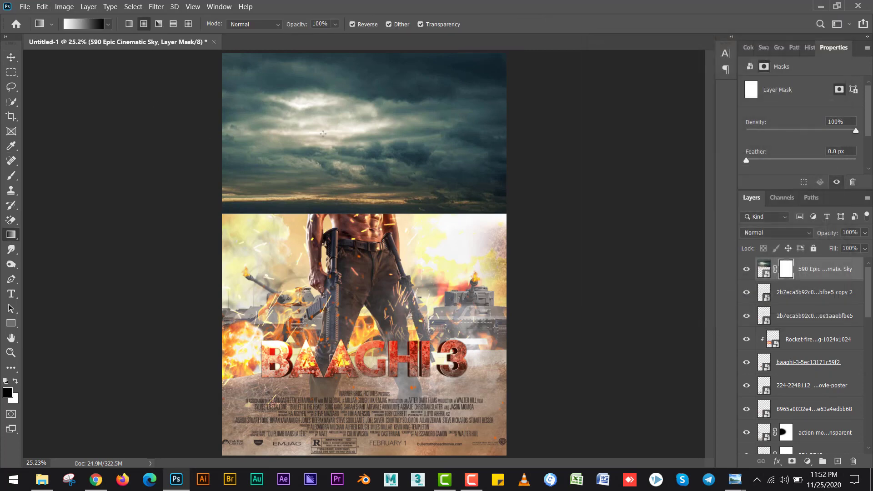
left_click_drag(393, 118, 390, 194)
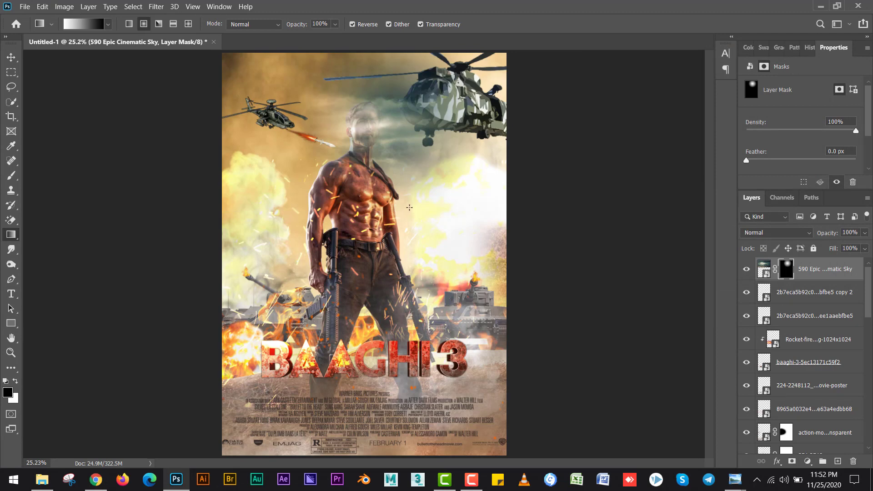
key("ctrl+z")
left_click(129, 25)
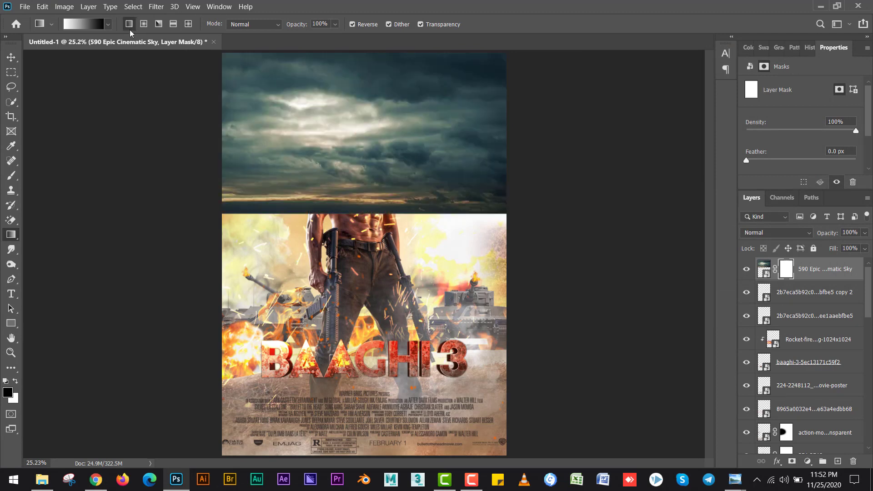
left_click_drag(392, 191, 391, 193)
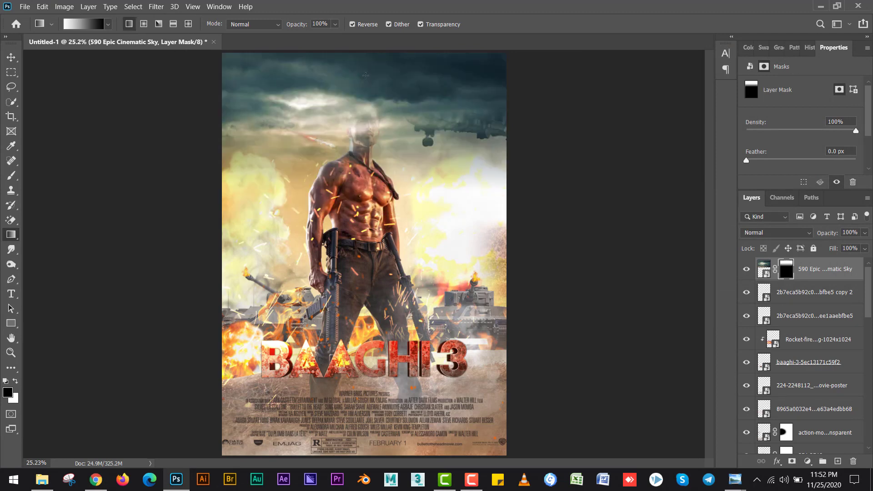
- Move the masked sky layer down the stack to directly above the background layer
key("v")
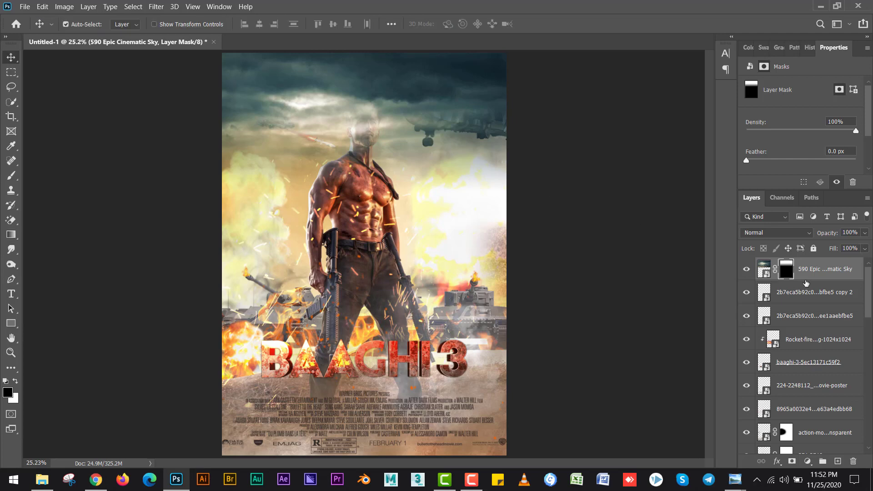
left_click_drag(806, 283, 803, 422)
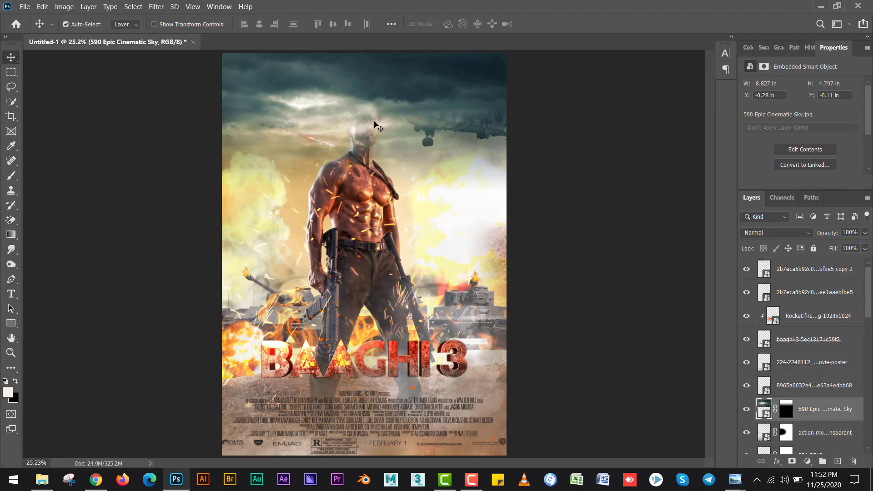
key("ctrl+shift+bracketleft")
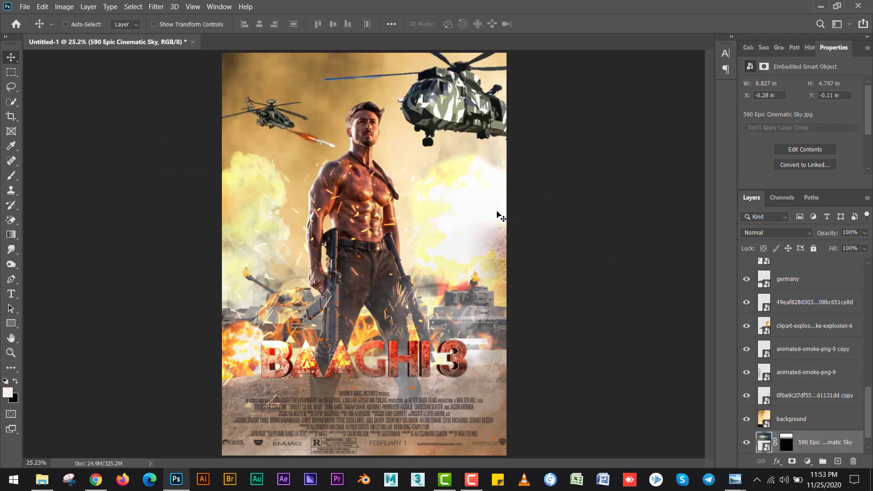
key("ctrl+bracketright")
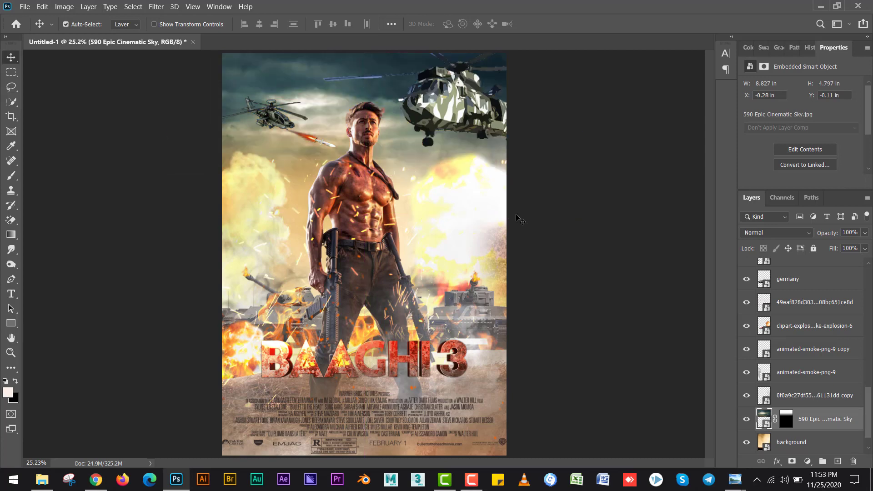
- Set the sky layer's blend mode to Linear Dodge (Add) and compare the poster without and with it
left_click(755, 231)
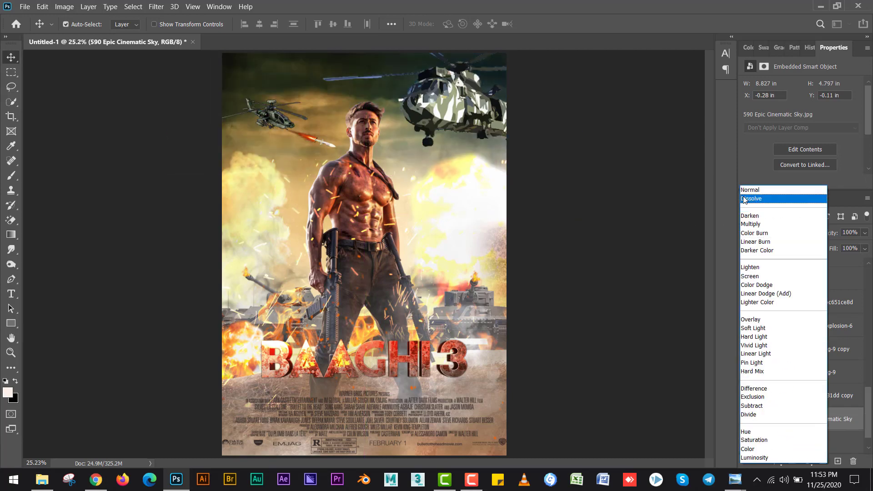
left_click(758, 293)
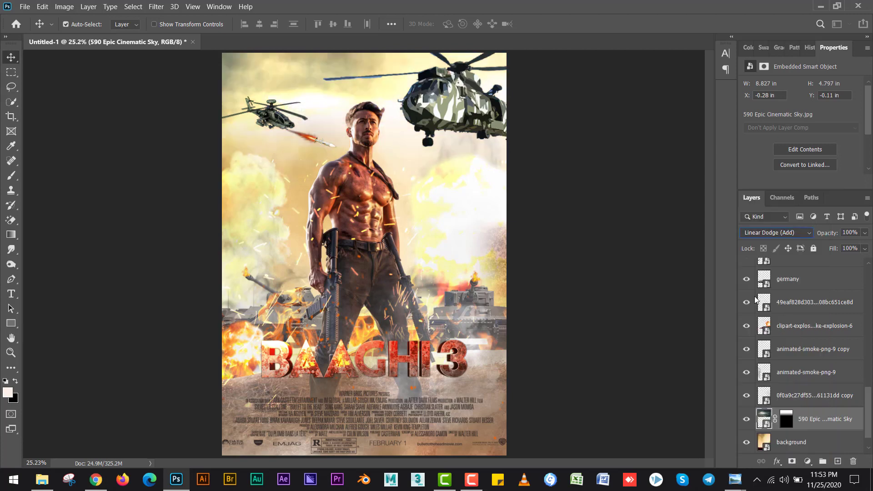
left_click(743, 417)
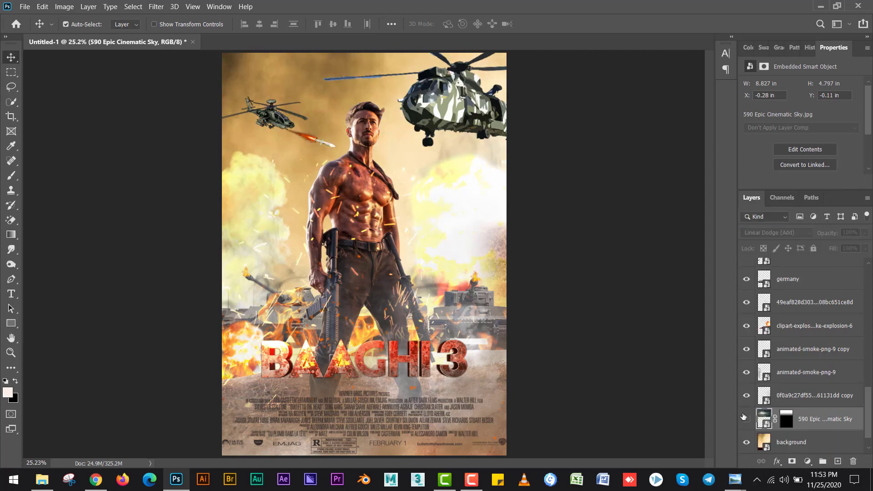
left_click(746, 418)
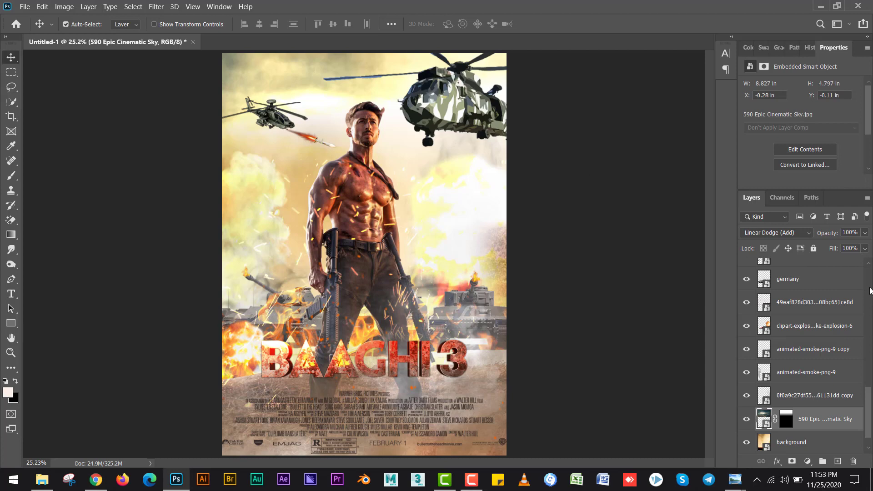
- Create a new empty layer and bring it to the top of the layer stack
scroll(869, 291, "up", 5)
left_click_drag(872, 356, 872, 266)
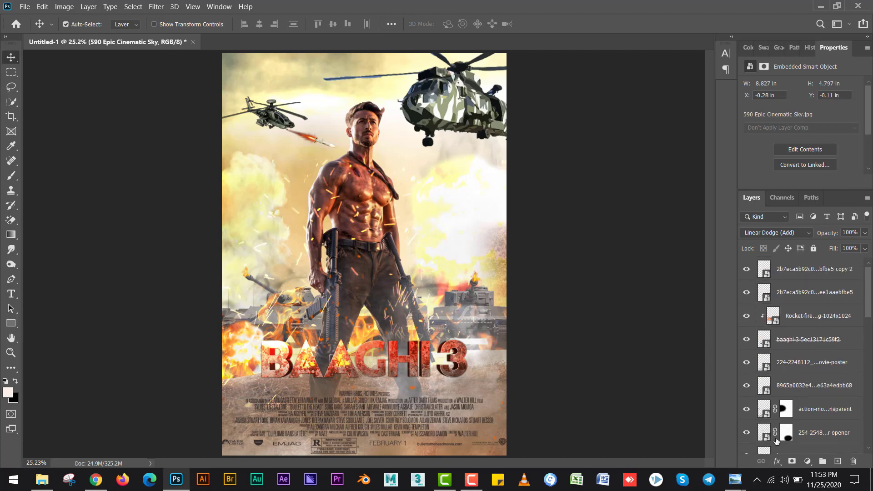
left_click(836, 461)
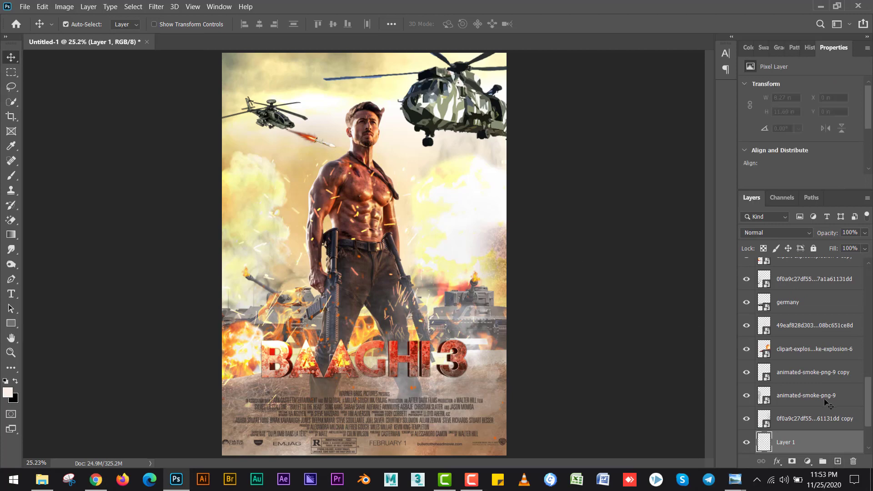
key("ctrl+shift+bracketright")
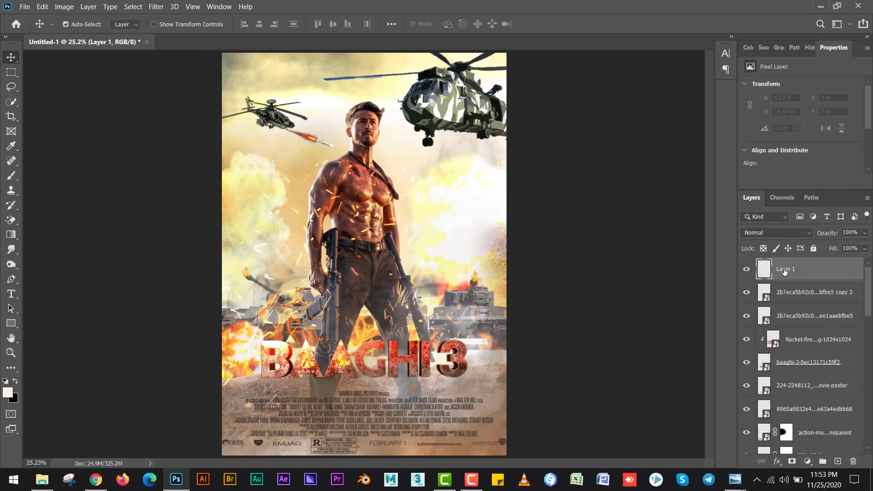
- Define a custom gradient from dark red to light orange using colors sampled from the hero's chest
key("g")
left_click(87, 27)
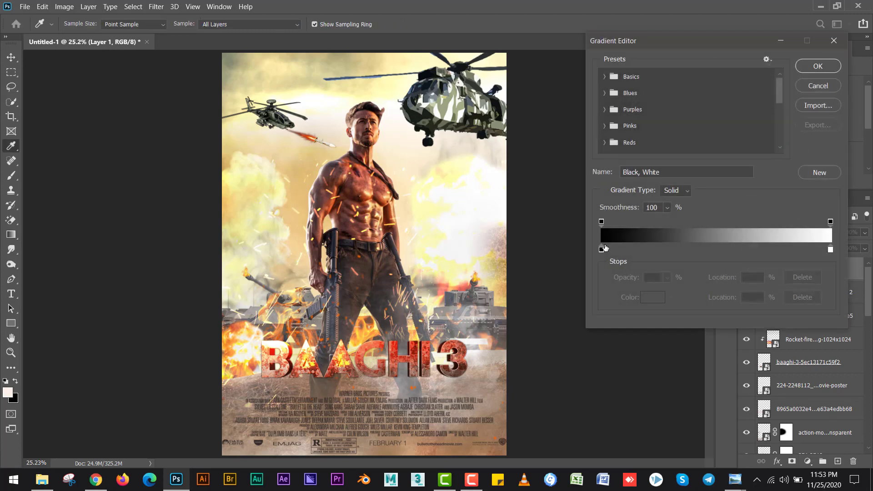
left_click(602, 248)
left_click(363, 176)
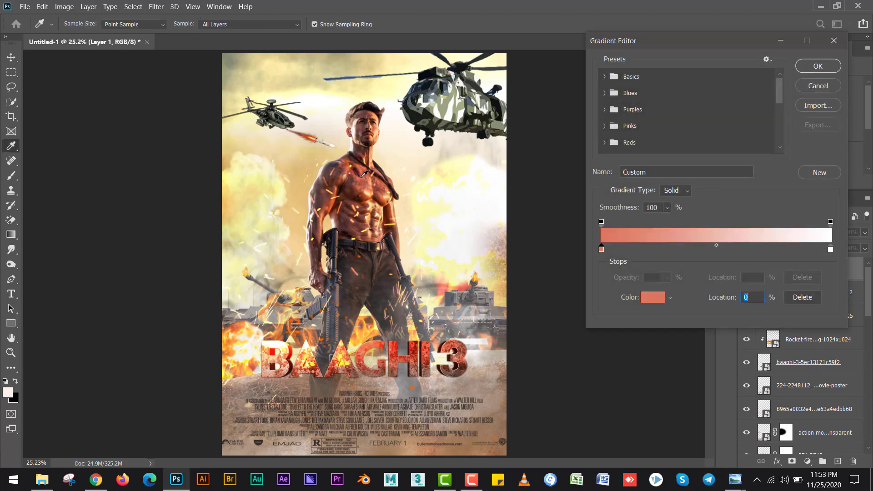
mouse_move(363, 176)
left_mouse_down()
mouse_move(350, 149)
mouse_move(465, 177)
mouse_move(460, 202)
mouse_move(359, 186)
mouse_move(362, 172)
left_mouse_up()
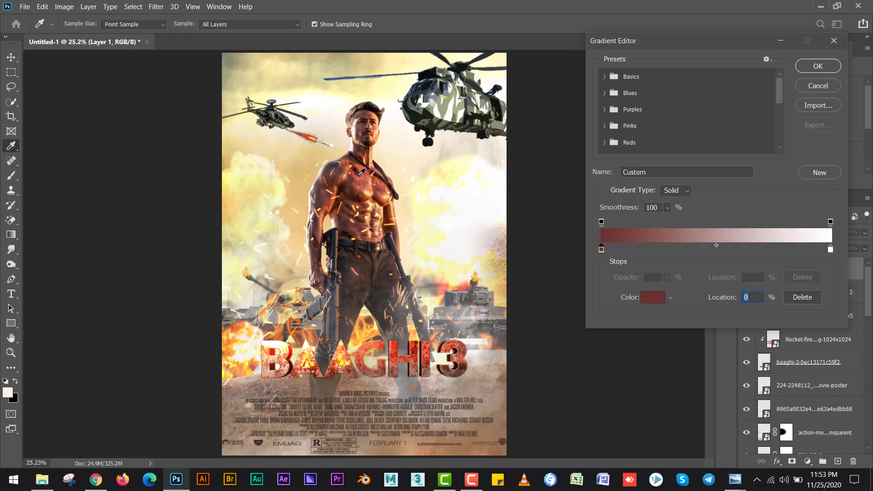
left_click(830, 251)
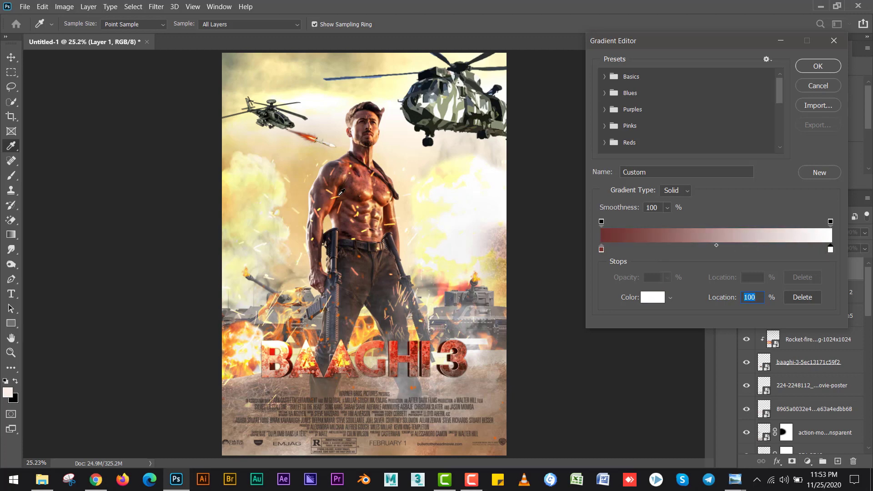
left_click(333, 189)
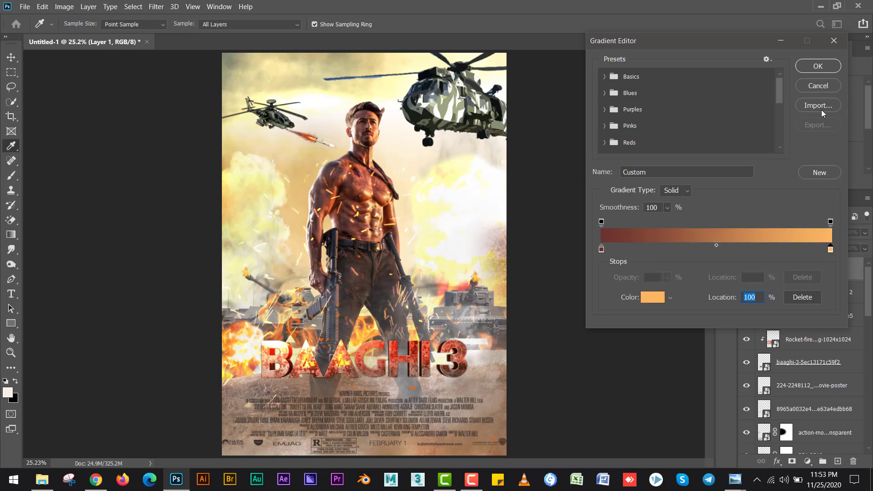
left_click(826, 70)
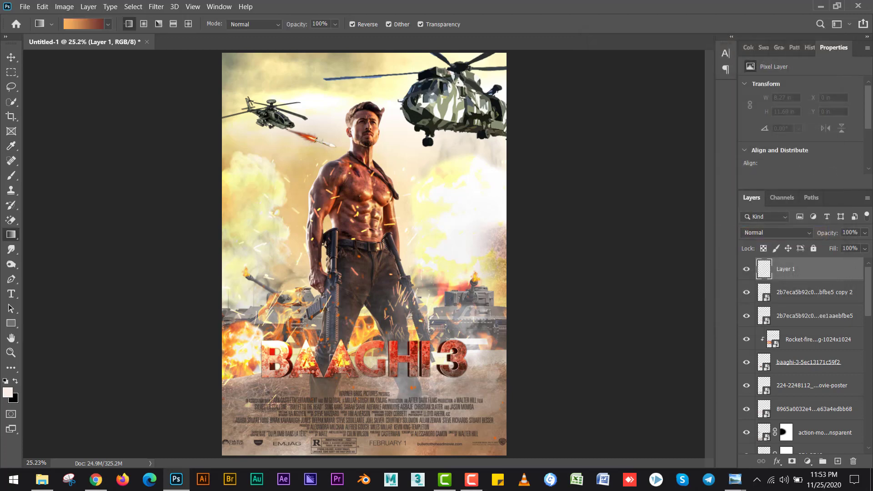
- Fill the new top layer with a radial gradient centred on the hero's torso and set its blend mode to Overlay
left_click(144, 24)
left_click_drag(367, 215, 614, 402)
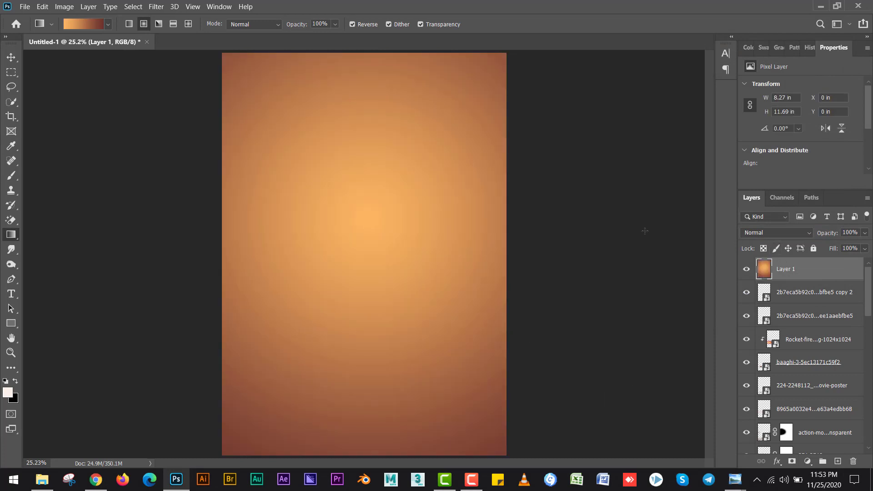
left_click(746, 233)
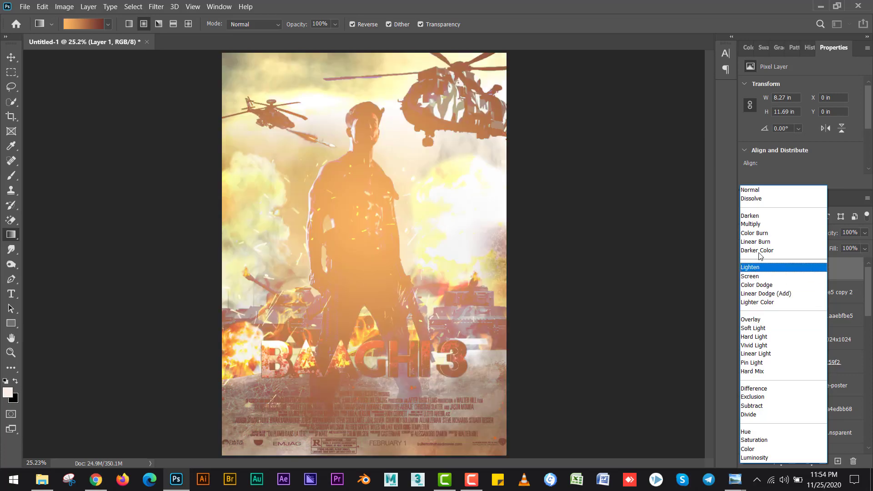
left_click(771, 320)
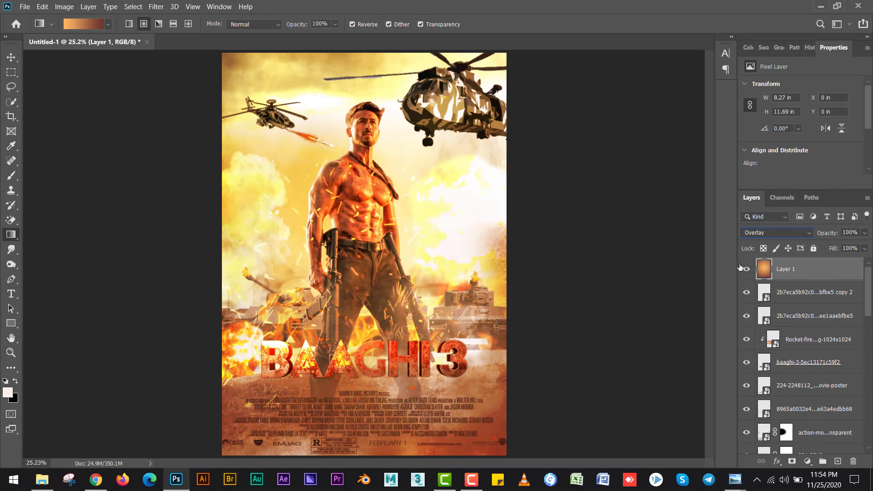
left_click(744, 270)
left_click(740, 269)
left_click(740, 269)
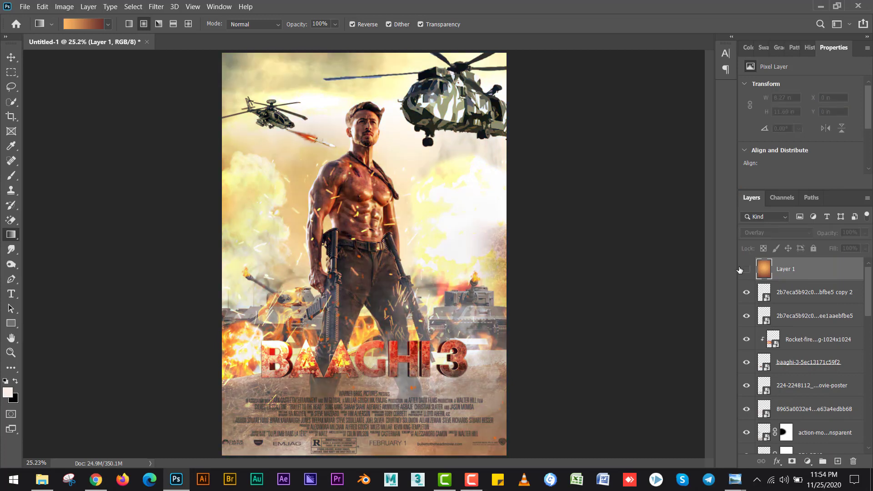
left_click(740, 269)
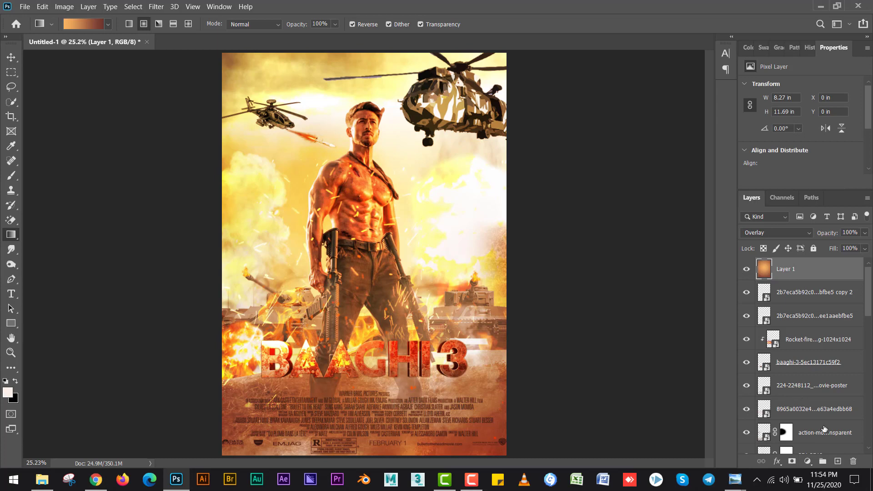
- Add a Levels adjustment layer that darkens the shadows and midtones and slightly brightens the highlights
left_click(808, 461)
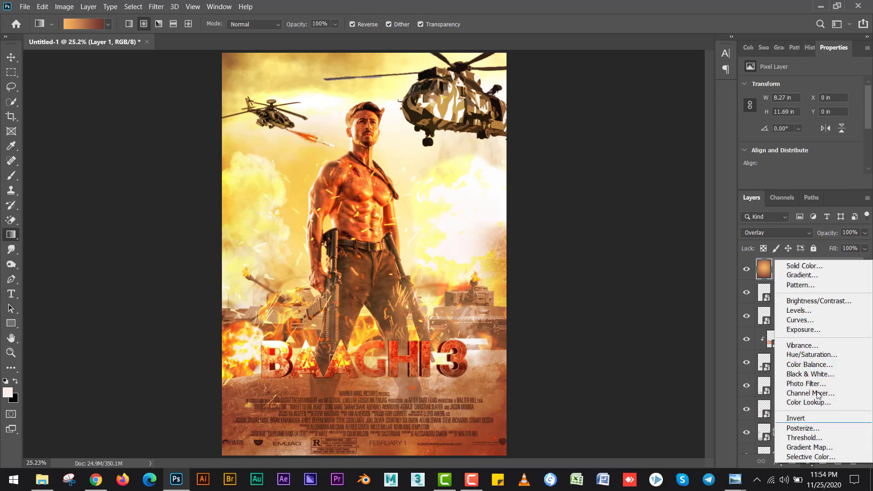
left_click(799, 310)
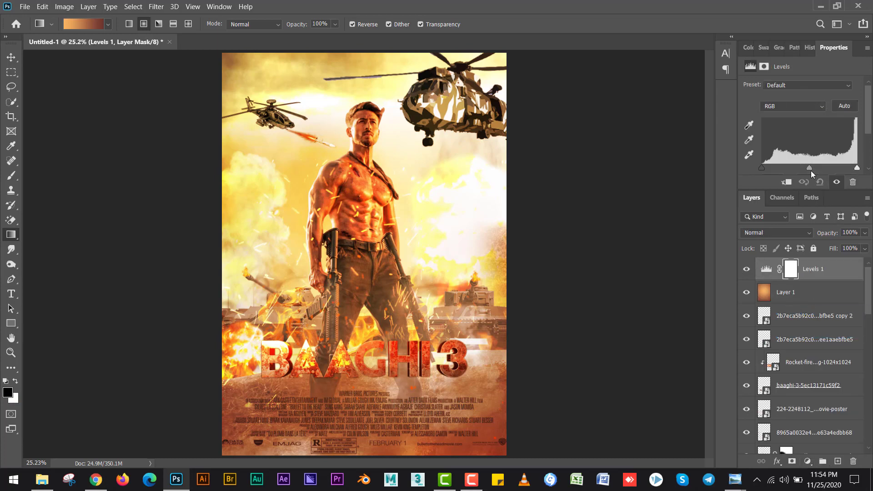
mouse_move(812, 166)
left_mouse_down()
mouse_move(829, 164)
mouse_move(815, 165)
left_mouse_up()
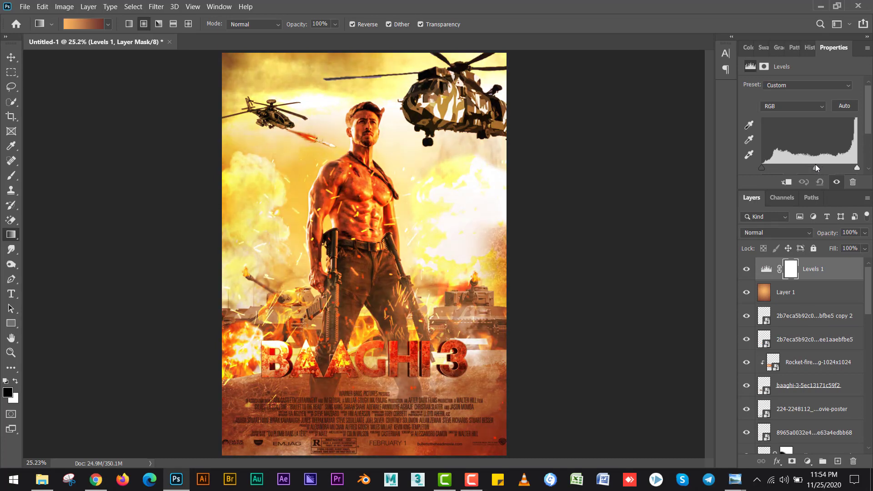
mouse_move(760, 167)
left_mouse_down()
mouse_move(782, 167)
mouse_move(768, 168)
left_mouse_up()
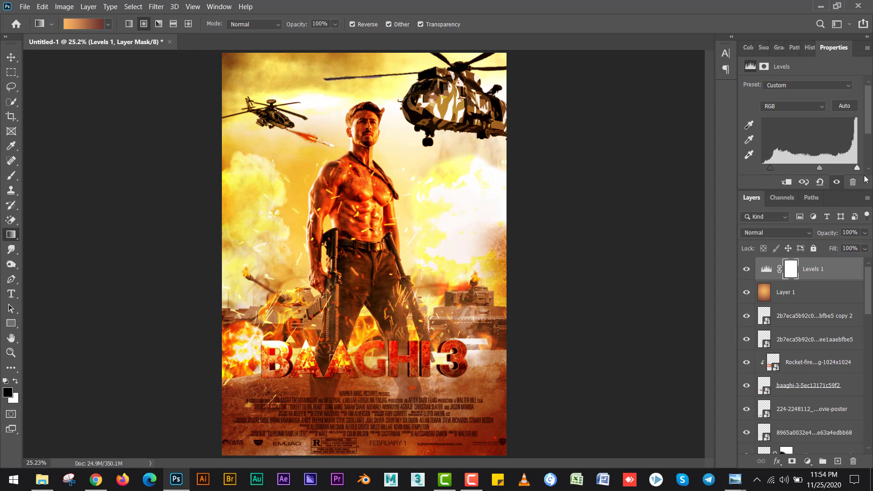
left_click_drag(857, 168, 815, 161)
- Compare the poster with and without the Levels adjustment and lower the adjustment's opacity to 64%
left_click(749, 269)
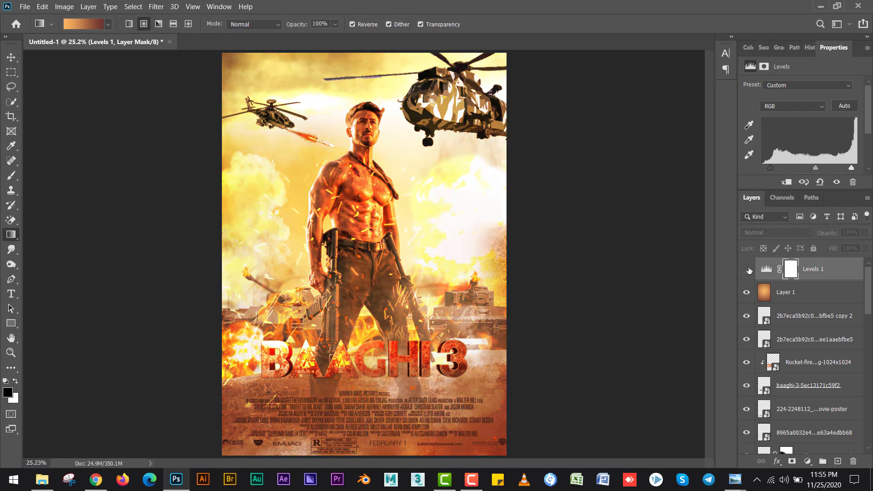
left_click(749, 270)
left_click(749, 270)
left_click(748, 270)
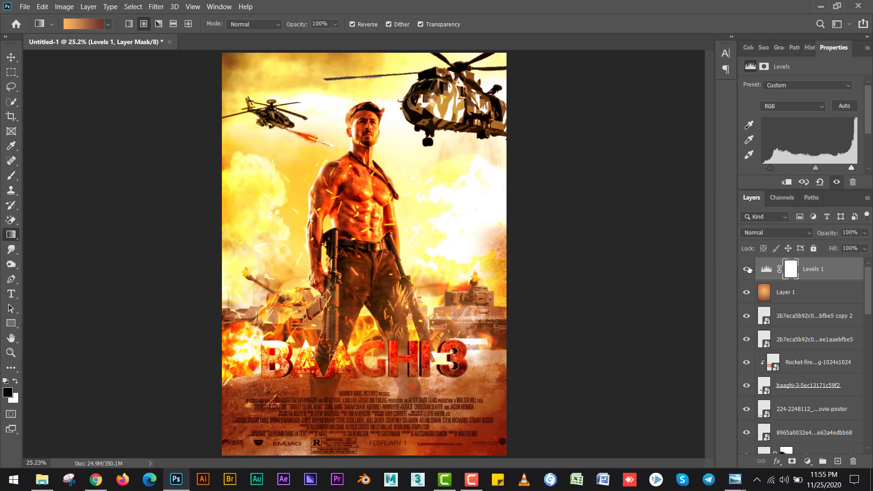
mouse_move(828, 233)
left_mouse_down()
mouse_move(794, 232)
mouse_move(828, 232)
left_mouse_up()
- Add a Color Lookup adjustment layer above the Levels layer with the Kodak 5205 Fuji 3510 3D LUT
left_click(809, 462)
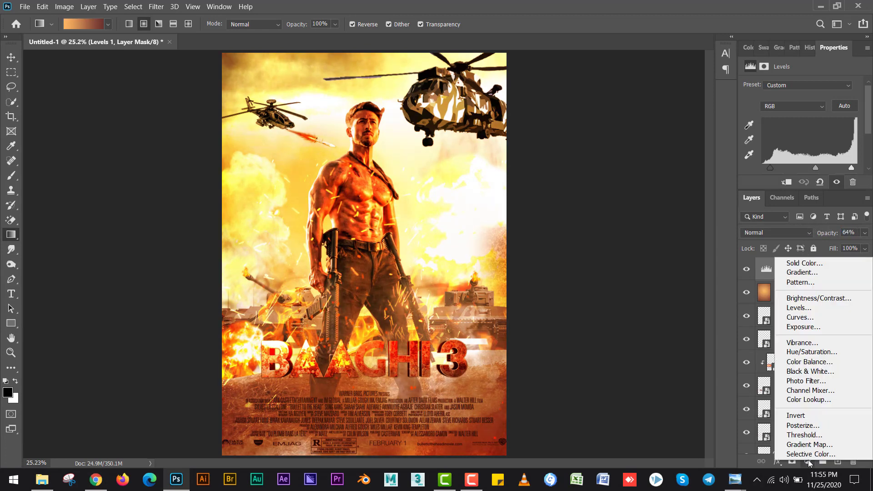
left_click(822, 400)
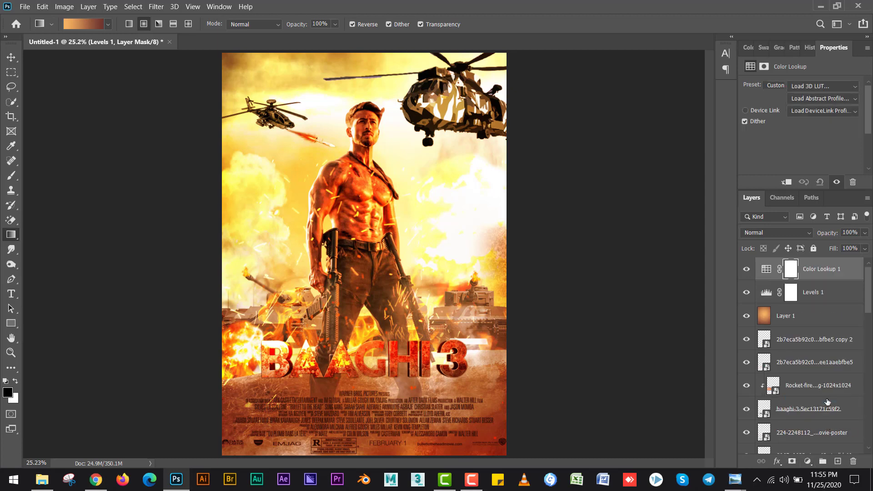
left_click(804, 87)
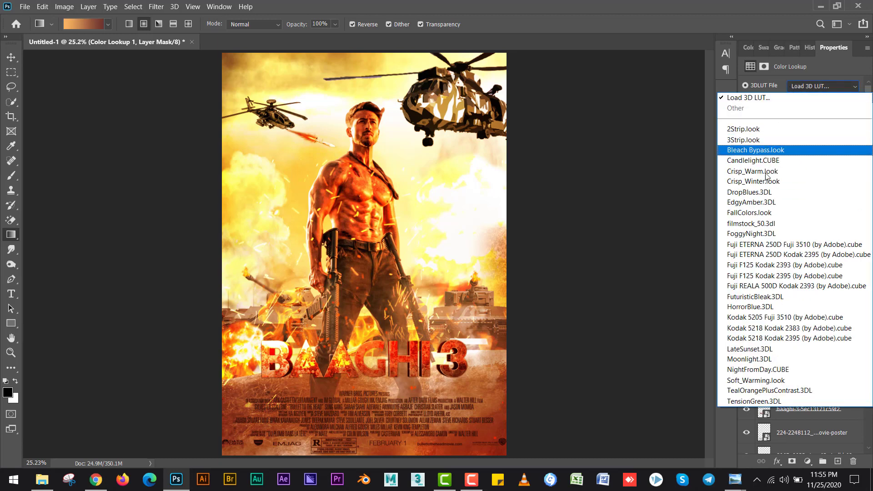
left_click(769, 318)
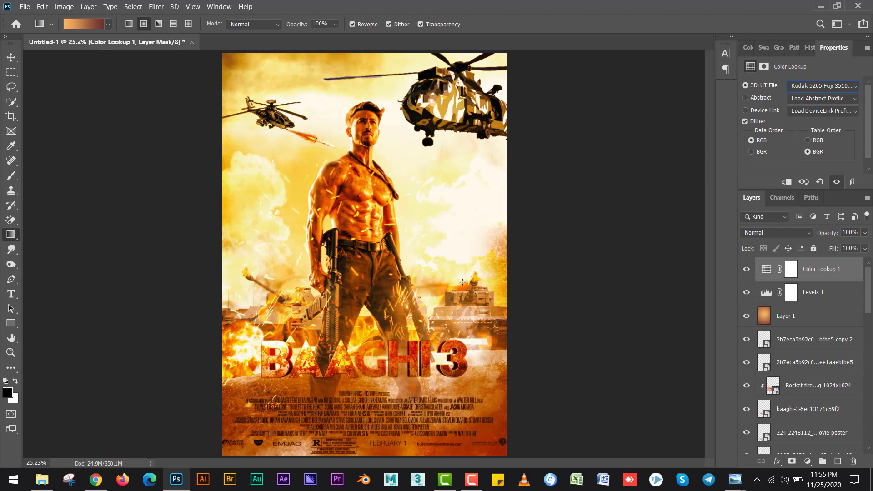
- Try the Fuji ETERNA 250D Fuji 3510 and Fuji ETERNA 250D Kodak 2395 LUTs on the Color Lookup layer
left_click(801, 88)
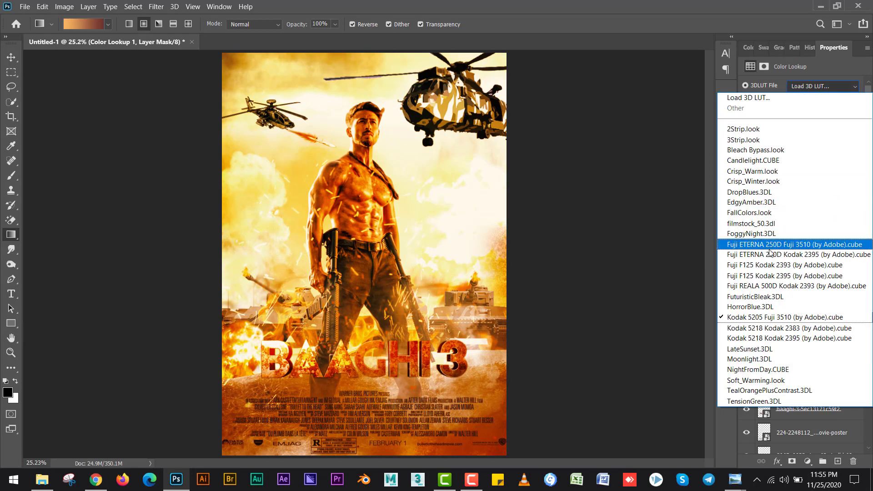
left_click(769, 248)
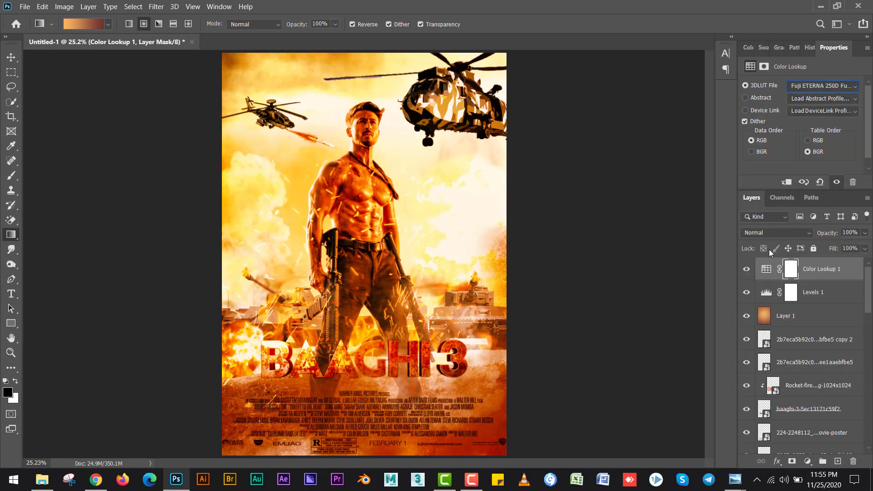
left_click(807, 86)
left_click(797, 255)
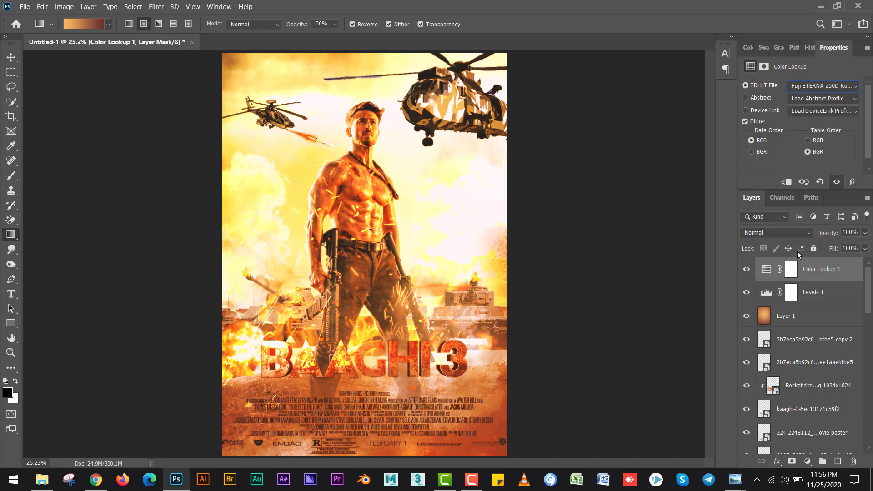
- Apply the Fuji F125 Kodak 2393 LUT to the Color Lookup layer and compare the poster with and without it
left_click(803, 87)
left_click(796, 264)
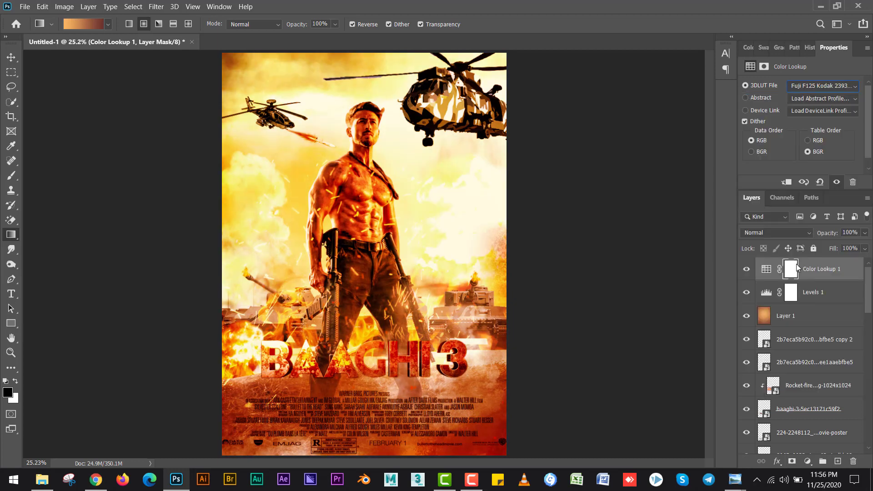
left_click(747, 271)
left_click(747, 271)
left_click(747, 271)
- Create a new empty layer on top of the stack and choose the Black, White gradient preset from Basics
left_click(838, 461)
key("x")
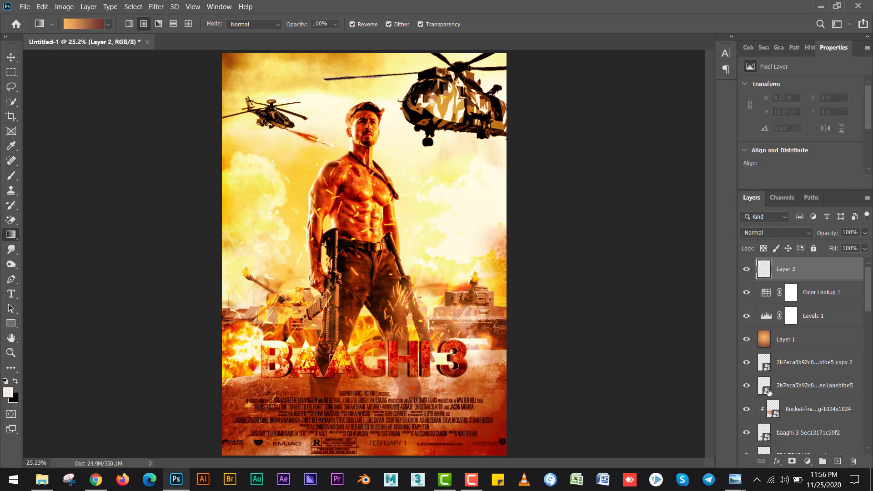
left_click(98, 27)
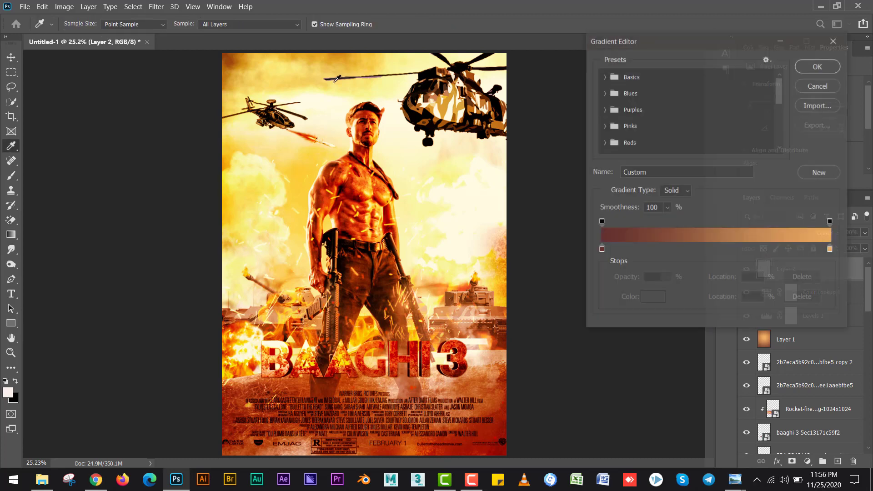
left_click(604, 76)
left_click(654, 94)
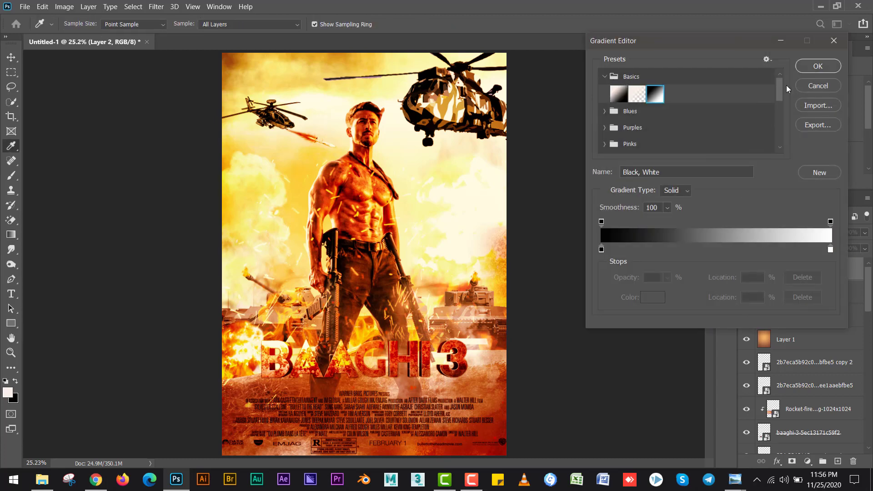
left_click(807, 67)
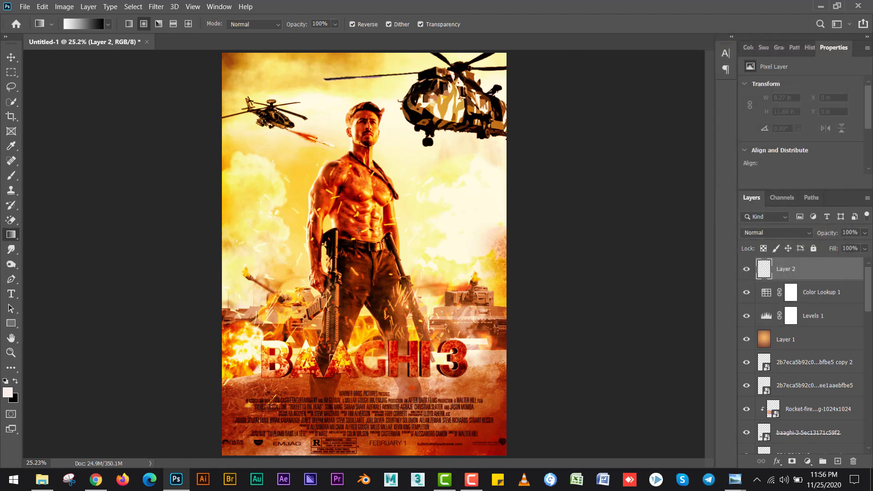
- Fill the empty layer with a radial gradient centred on the hero's torso and set its blend mode to Soft Light
left_click_drag(359, 231, 527, 355)
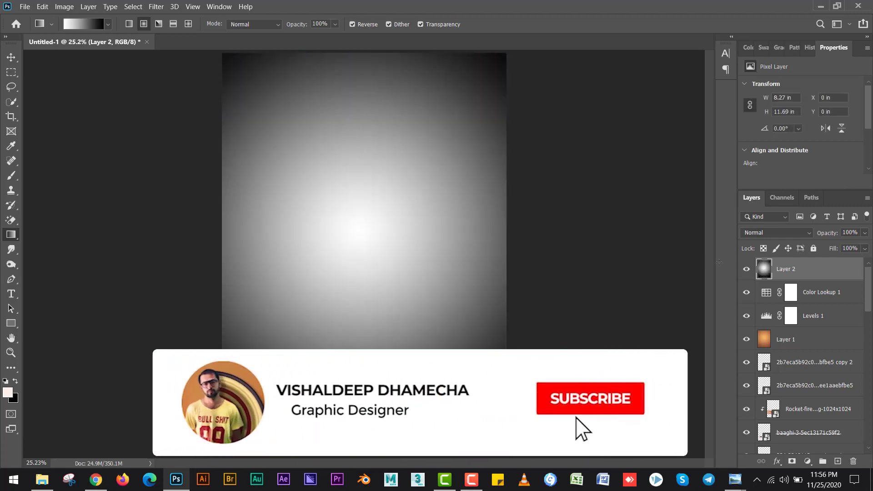
left_click(777, 233)
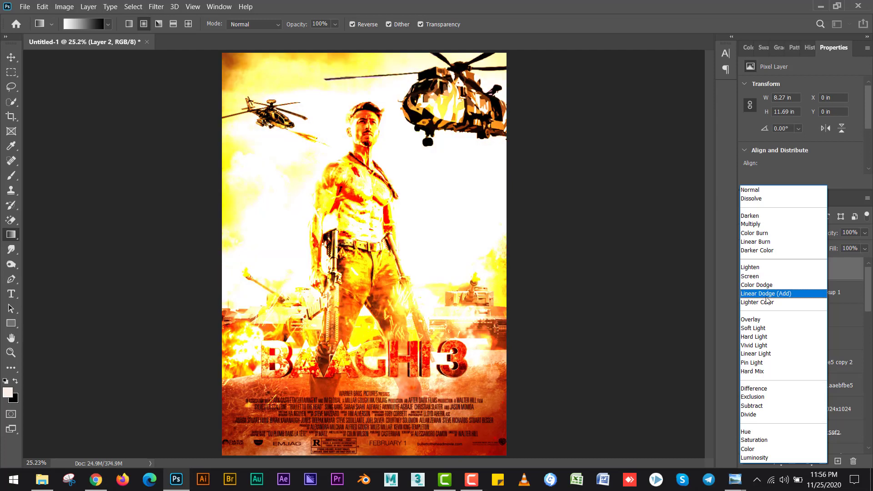
left_click(768, 328)
left_click(744, 270)
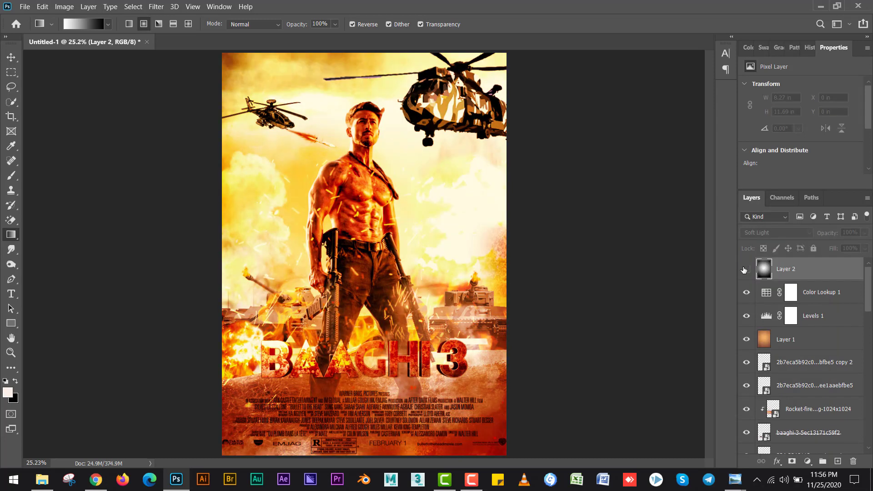
left_click(744, 270)
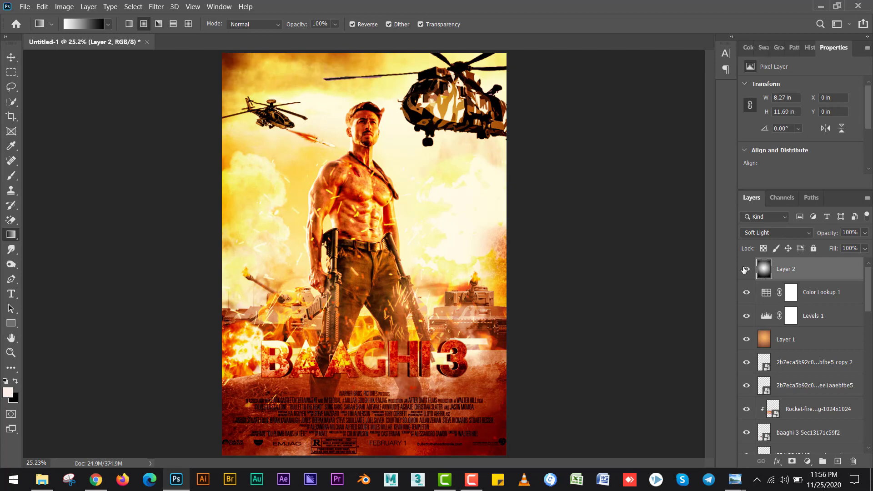
left_click(744, 270)
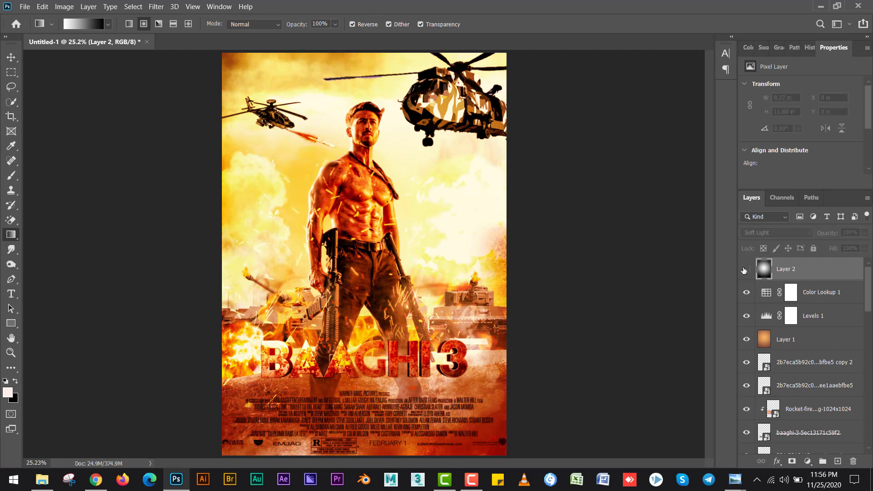
left_click(745, 270)
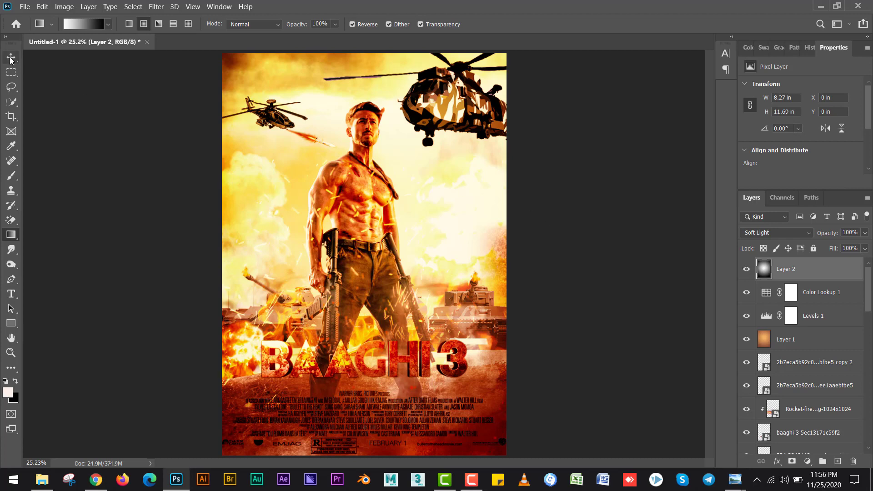
left_click_drag(11, 57, 50, 54)
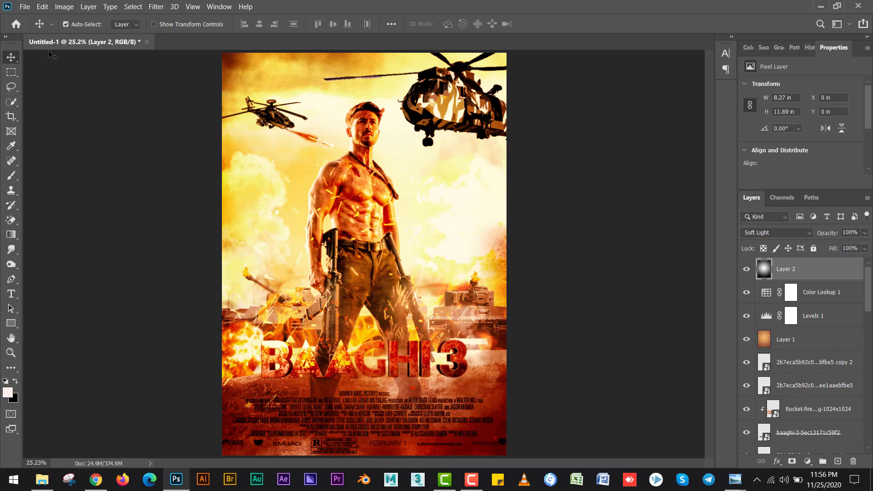
- Switch to Windows Photo Viewer to view the baaghi 3 comment image, and return to Photoshop
mouse_move(742, 478)
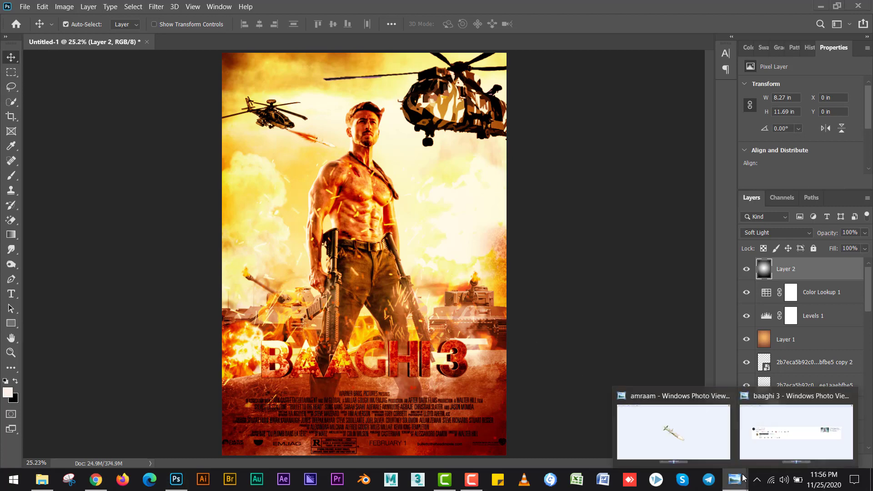
left_click(796, 430)
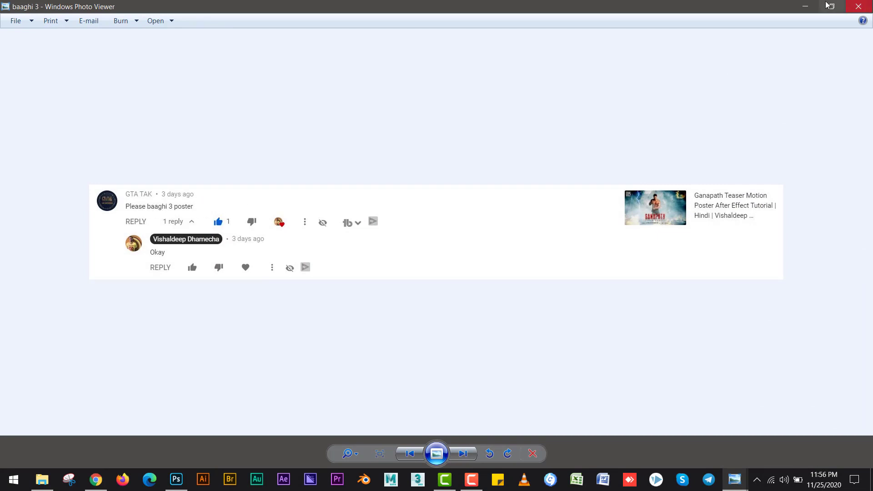
left_click(803, 6)
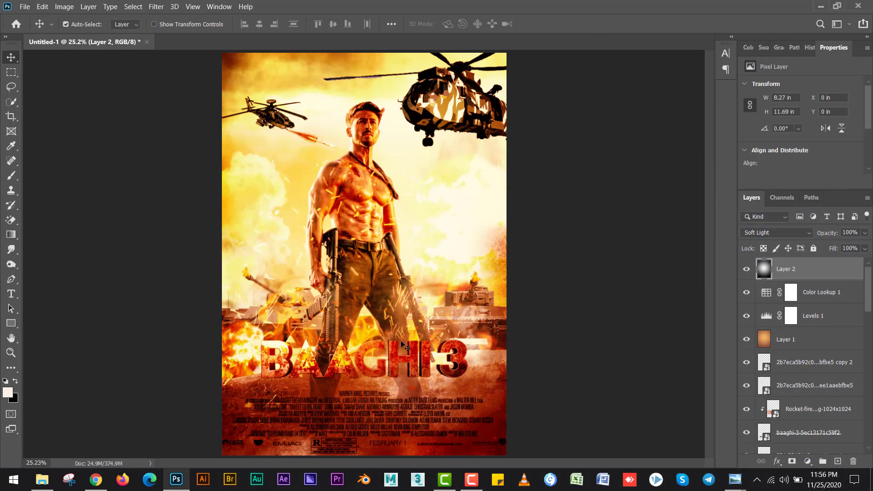